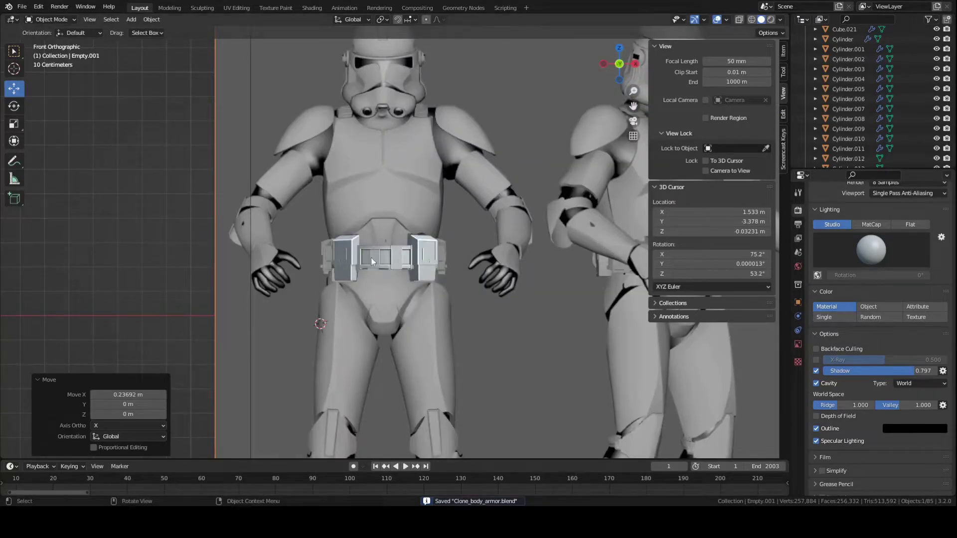
{"action": "scroll", "coordinate": [416, 282], "scroll_direction": "down", "scroll_amount": 3}
{"action": "scroll", "coordinate": [490, 305], "scroll_direction": "down", "scroll_amount": 2}
{"action": "scroll", "coordinate": [502, 309], "scroll_direction": "up", "scroll_amount": 2}
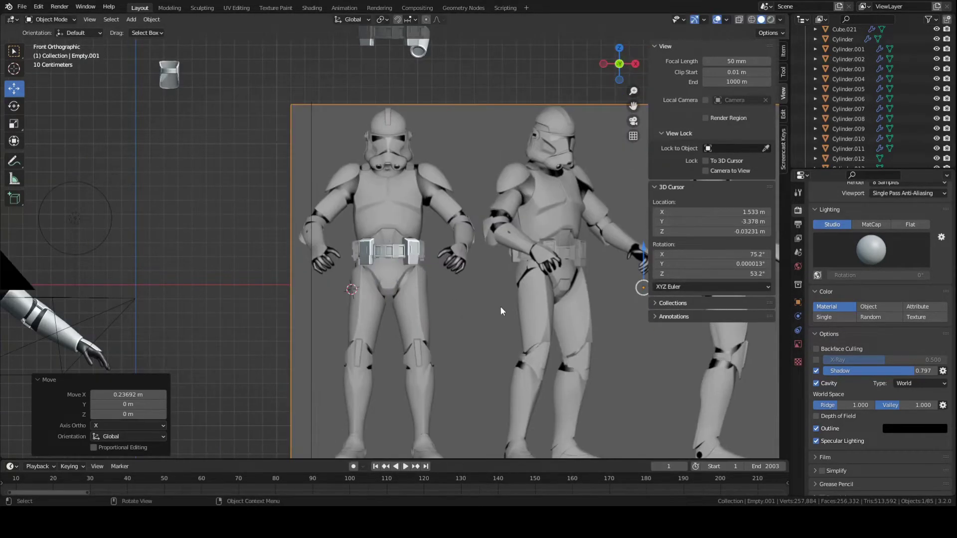
{"action": "scroll", "coordinate": [523, 308], "scroll_direction": "down", "scroll_amount": 1}
{"action": "scroll", "coordinate": [549, 305], "scroll_direction": "up", "scroll_amount": 2}
{"action": "key", "text": "g"}
{"action": "key", "text": "x"}
{"action": "right_click", "coordinate": [536, 302]}
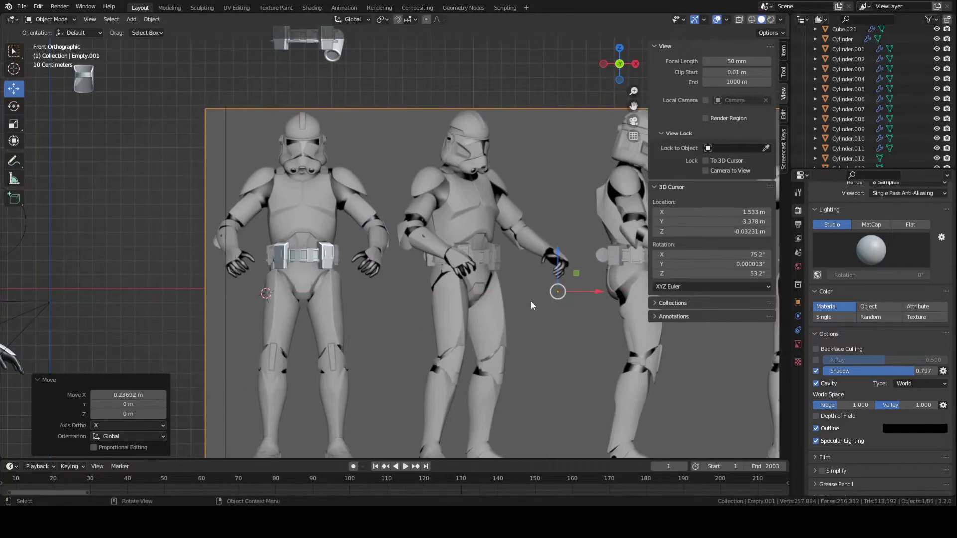
Step: Move the selected reference image -3.6164 m along X to bring its back-view figure to the belt, and save the file
{"action": "scroll", "coordinate": [523, 299], "scroll_direction": "down", "scroll_amount": 3}
{"action": "key", "text": "g"}
{"action": "key", "text": "x"}
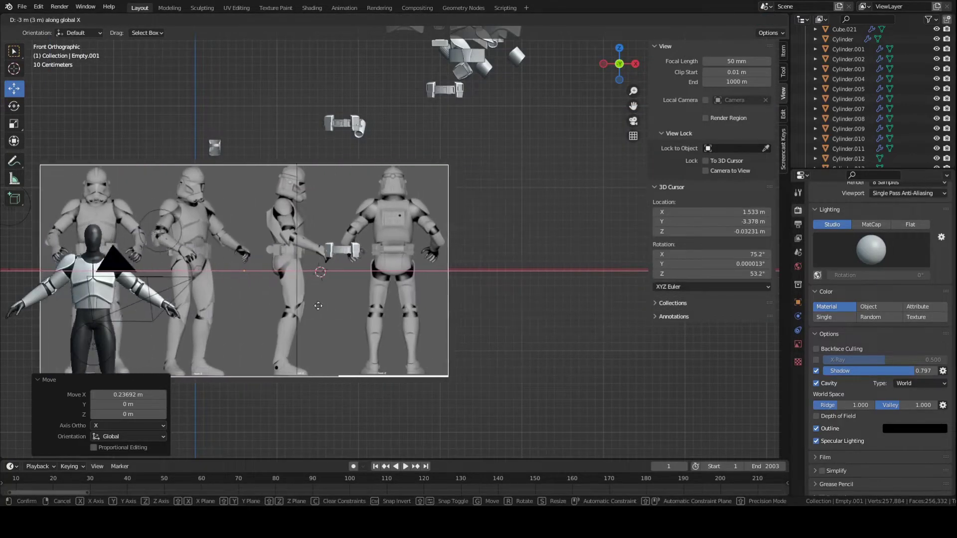
{"action": "left_click", "coordinate": [273, 299]}
{"action": "middle_click_drag", "start_coordinate": [362, 283], "coordinate": [465, 259], "text": "shift"}
{"action": "scroll", "coordinate": [448, 292], "scroll_direction": "up", "scroll_amount": 4}
{"action": "key", "text": "ctrl+s"}
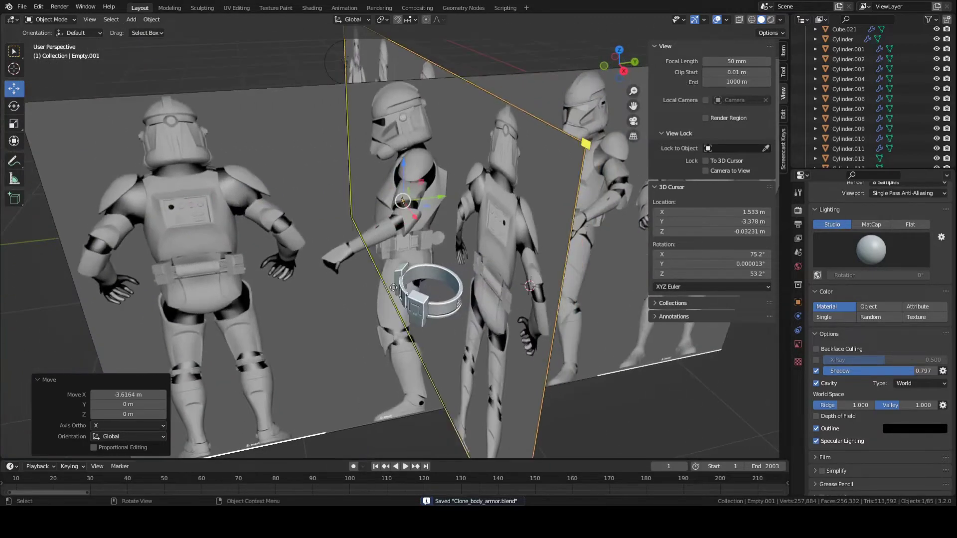
Step: Move the reference image -0.91867 m along Y so that it stands clear of the belt
{"action": "middle_click_drag", "start_coordinate": [486, 298], "coordinate": [497, 274]}
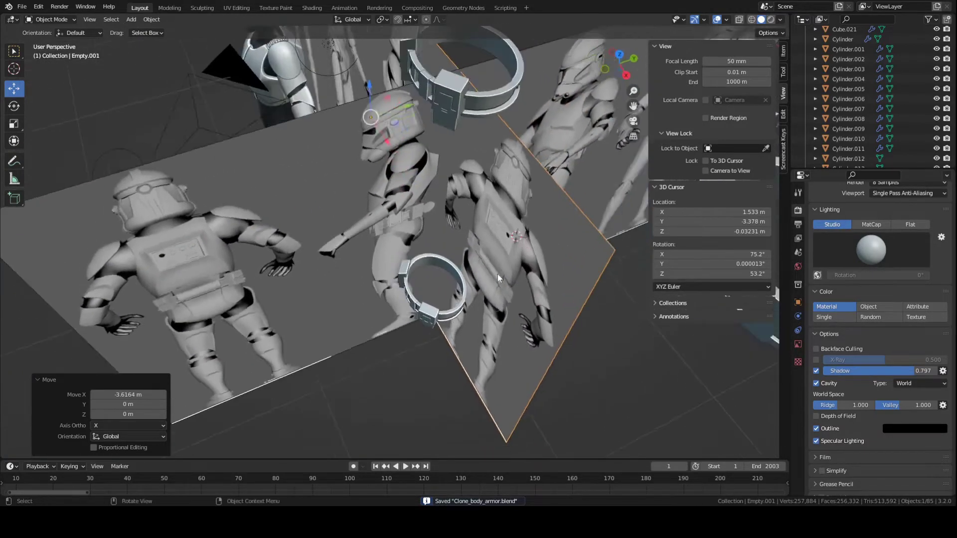
{"action": "key", "text": "g"}
{"action": "key", "text": "y"}
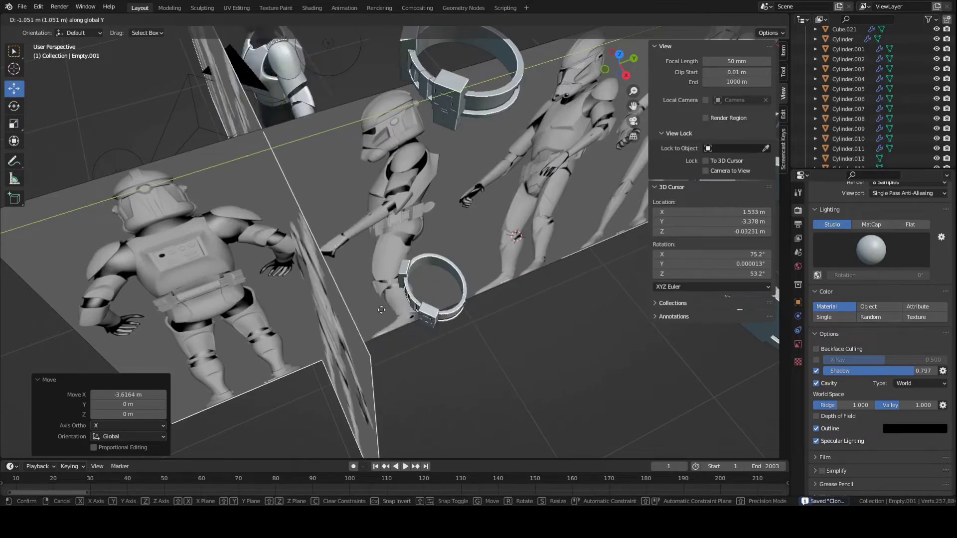
{"action": "left_click", "coordinate": [433, 298]}
{"action": "middle_click_drag", "start_coordinate": [433, 293], "coordinate": [396, 255]}
Step: From the back orthographic view, nudge the reference image -0.00394 m along X to align its back-view figure with the belt
{"action": "scroll", "coordinate": [396, 256], "scroll_direction": "up", "scroll_amount": 8}
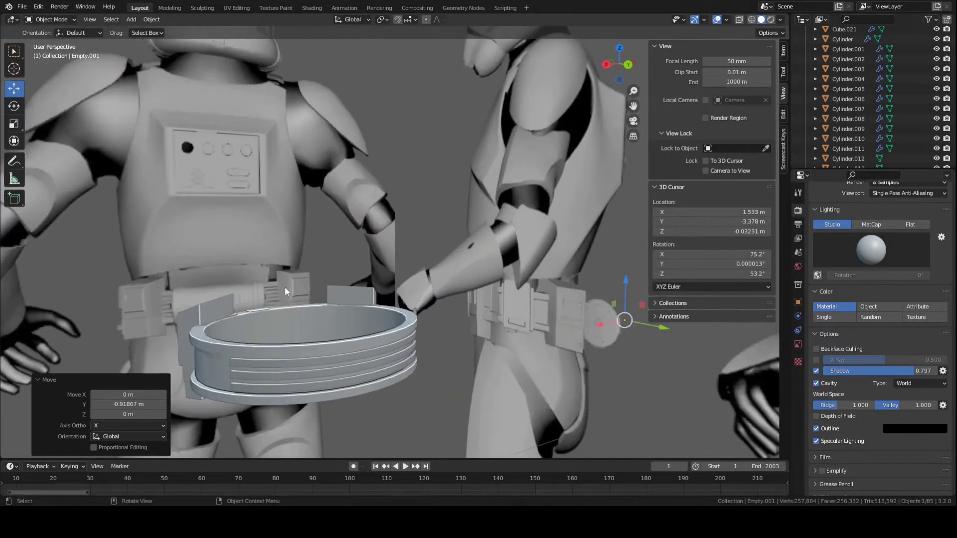
{"action": "middle_click_drag", "start_coordinate": [285, 286], "coordinate": [385, 321]}
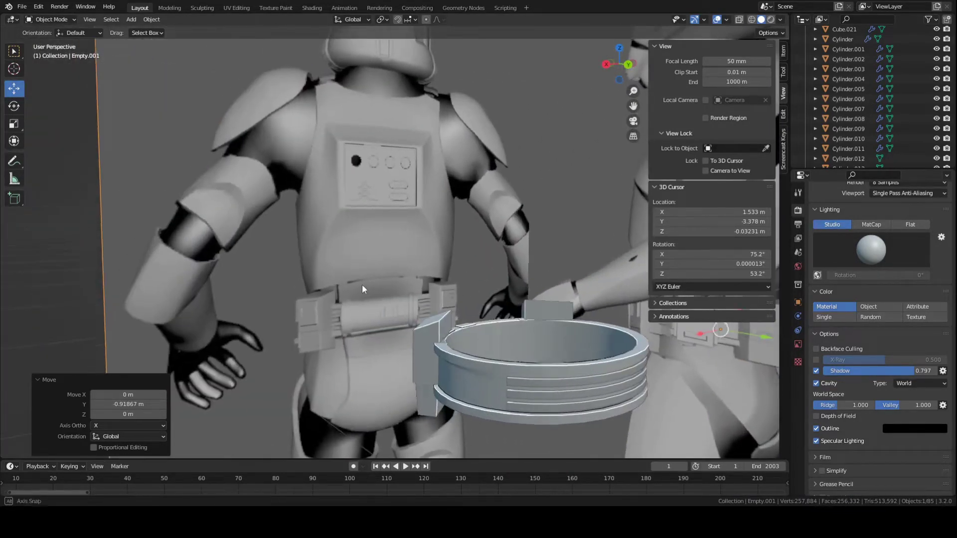
{"action": "scroll", "coordinate": [362, 284], "scroll_direction": "down", "scroll_amount": 3}
{"action": "key", "text": "KP_3"}
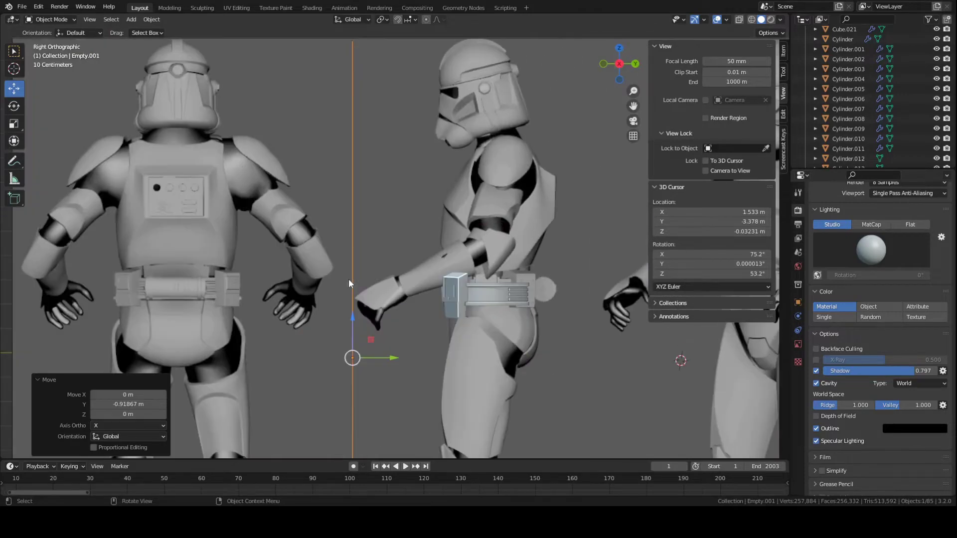
{"action": "key", "text": "KP_1"}
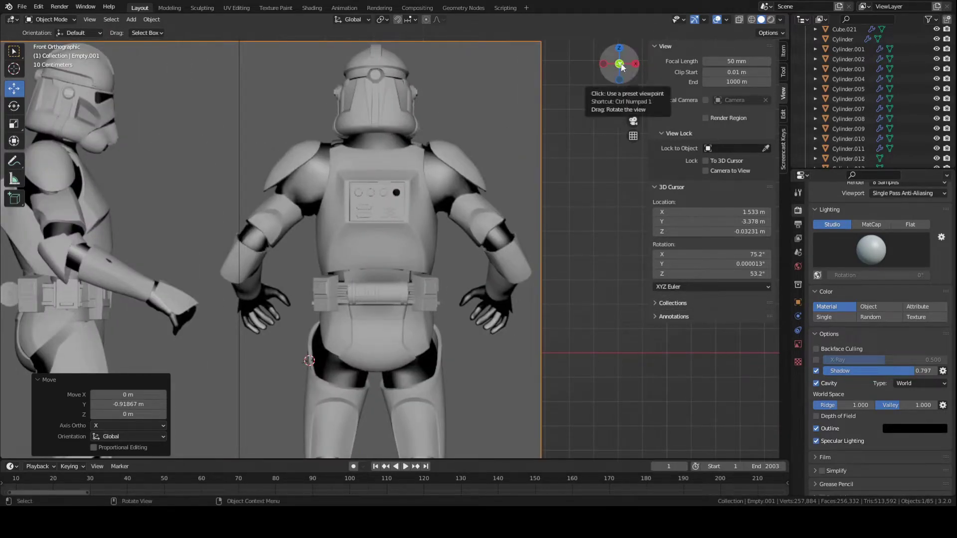
{"action": "left_click", "coordinate": [619, 65]}
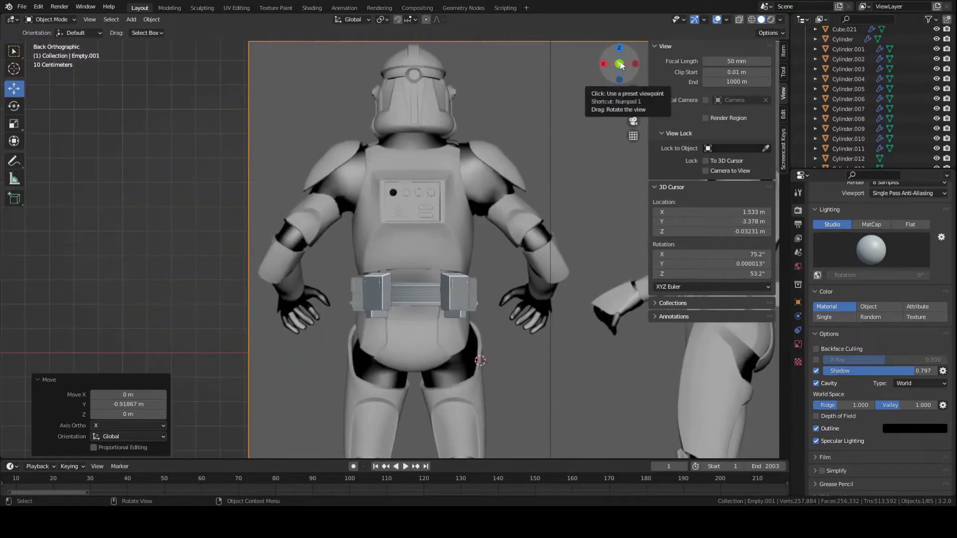
{"action": "scroll", "coordinate": [408, 262], "scroll_direction": "up", "scroll_amount": 3}
{"action": "middle_click_drag", "start_coordinate": [407, 265], "coordinate": [333, 158], "text": "shift"}
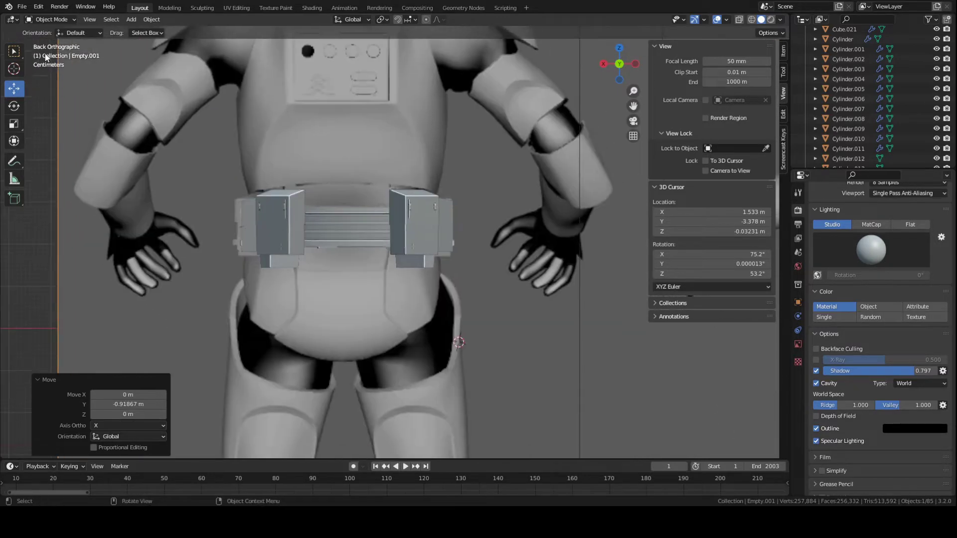
{"action": "scroll", "coordinate": [296, 224], "scroll_direction": "up", "scroll_amount": 1}
{"action": "middle_click_drag", "start_coordinate": [295, 223], "coordinate": [331, 241], "text": "shift"}
{"action": "key", "text": "g"}
{"action": "key", "text": "x"}
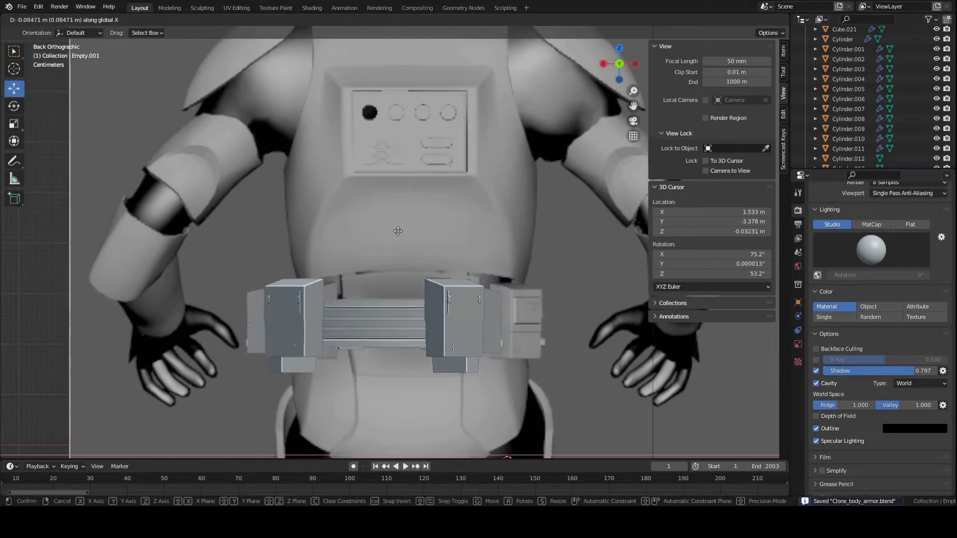
{"action": "left_click", "coordinate": [356, 225]}
Step: Examine the belt and its front pouch against the side-view reference figure, using wireframe display
{"action": "scroll", "coordinate": [367, 237], "scroll_direction": "down", "scroll_amount": 3}
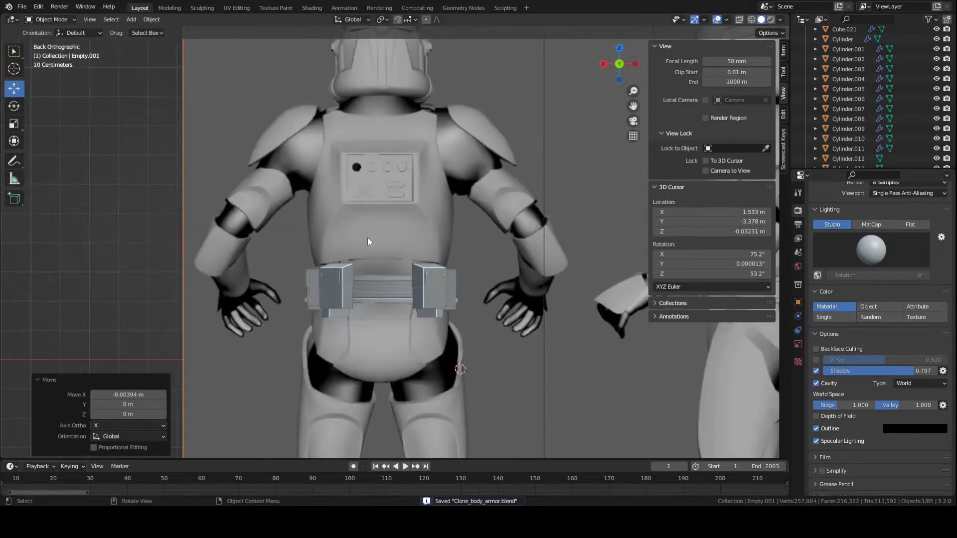
{"action": "middle_click_drag", "start_coordinate": [391, 295], "coordinate": [391, 208], "text": "shift"}
{"action": "key", "text": "KP_3"}
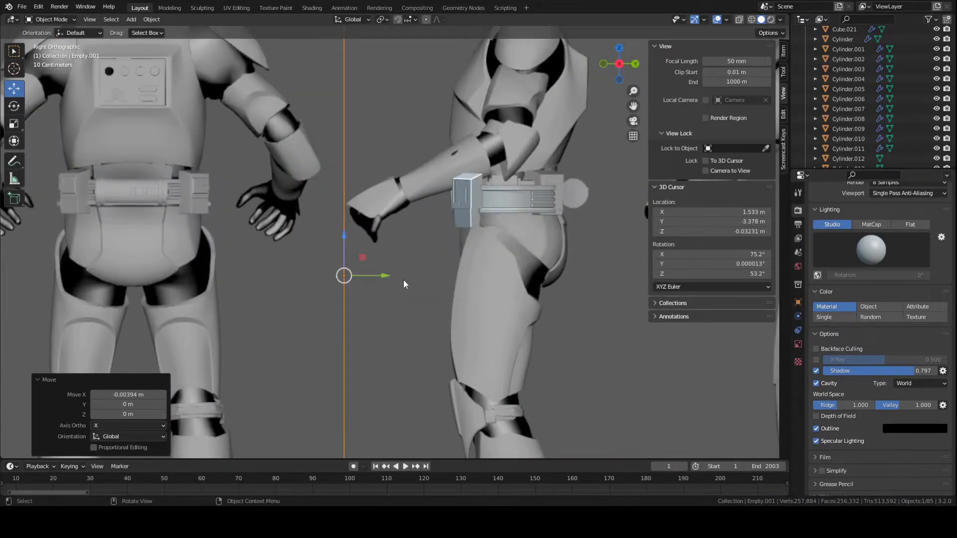
{"action": "middle_click_drag", "start_coordinate": [450, 243], "coordinate": [435, 255], "text": "shift"}
{"action": "scroll", "coordinate": [384, 271], "scroll_direction": "up", "scroll_amount": 3}
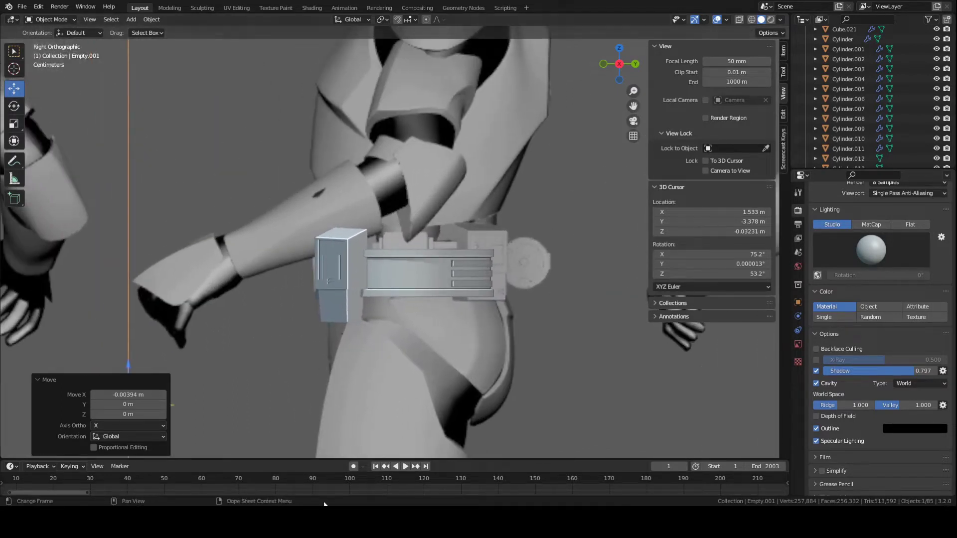
{"action": "left_click", "coordinate": [329, 269]}
{"action": "scroll", "coordinate": [329, 269], "scroll_direction": "up", "scroll_amount": 5}
{"action": "key", "text": "shift+z"}
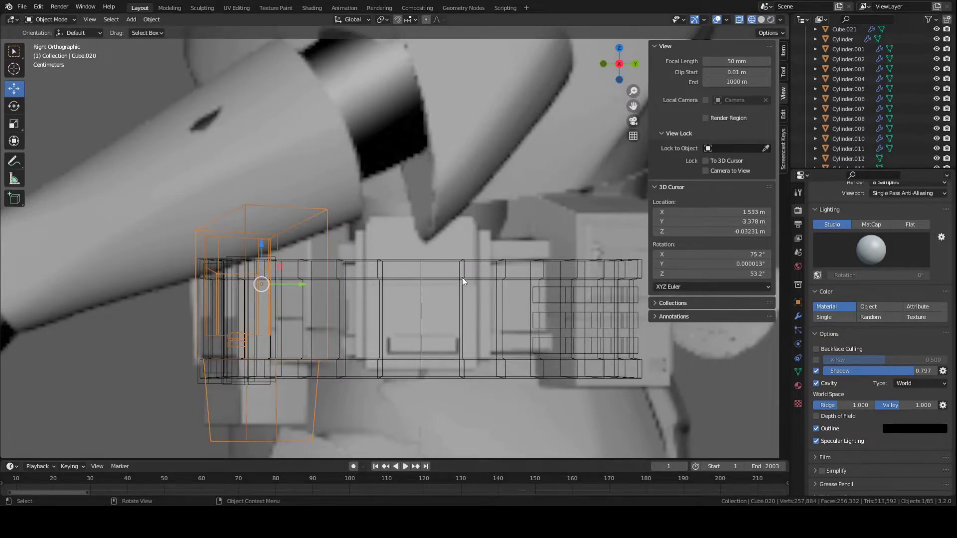
{"action": "scroll", "coordinate": [462, 260], "scroll_direction": "down", "scroll_amount": 2}
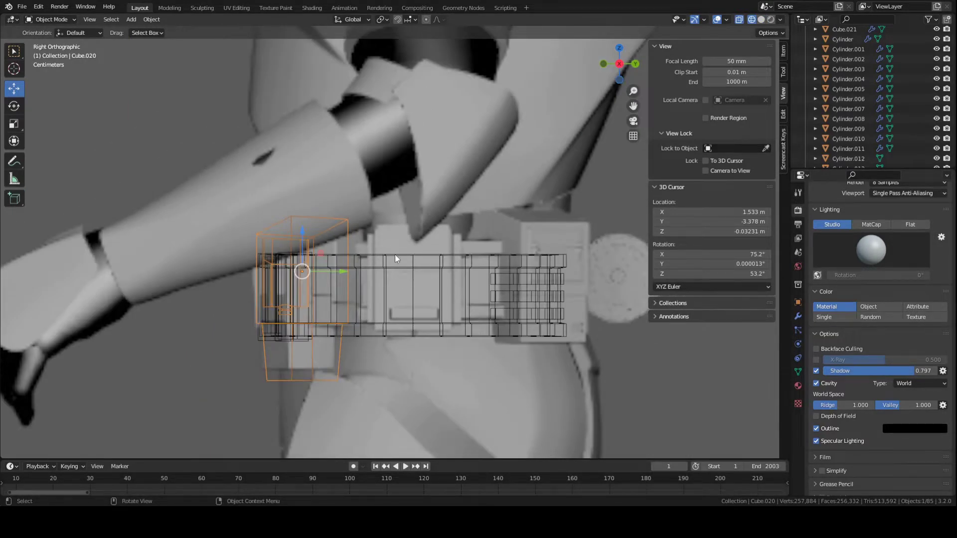
{"action": "scroll", "coordinate": [395, 254], "scroll_direction": "up", "scroll_amount": 2}
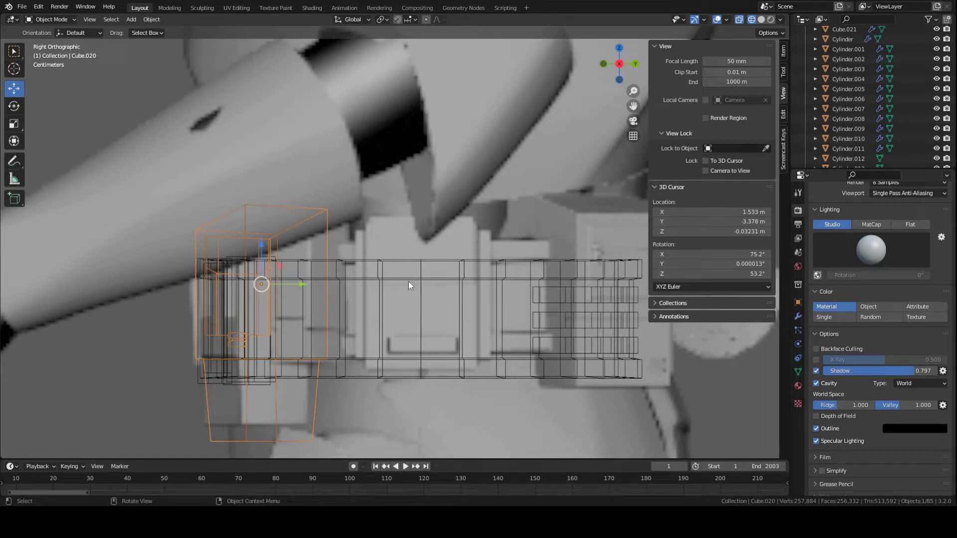
Step: Select the belt ring, return to solid display and snap the 3D cursor to the ring's origin
{"action": "left_click", "coordinate": [422, 290]}
{"action": "mouse_move", "coordinate": [420, 298]}
{"action": "middle_mouse_down"}
{"action": "mouse_move", "coordinate": [434, 252]}
{"action": "mouse_move", "coordinate": [422, 257]}
{"action": "middle_mouse_up"}
{"action": "key", "text": "shift+z"}
{"action": "key", "text": "shift+s"}
{"action": "left_click", "coordinate": [419, 311]}
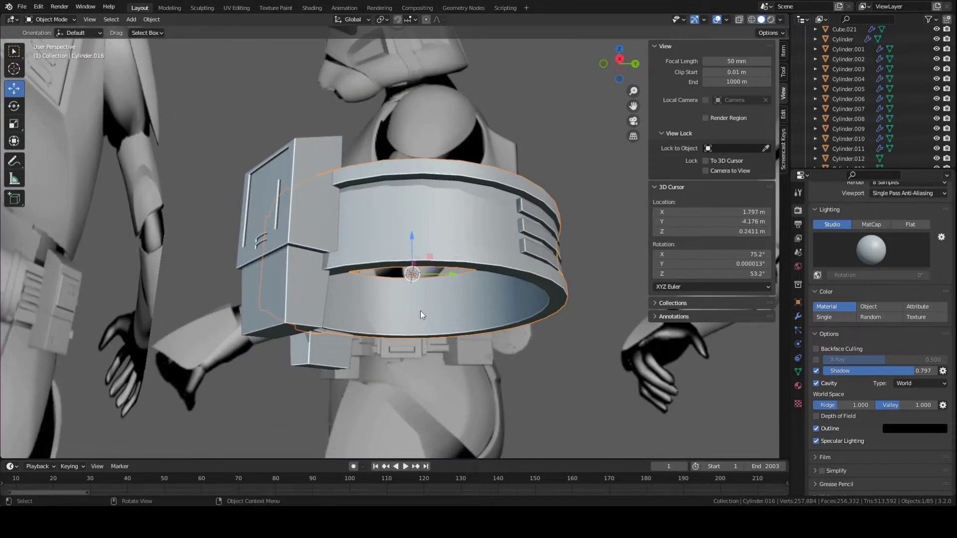
Step: Place the 3D cursor on the belt's outer side surface and add a cube there, scaled to 0.037
{"action": "middle_click_drag", "start_coordinate": [421, 310], "coordinate": [376, 315]}
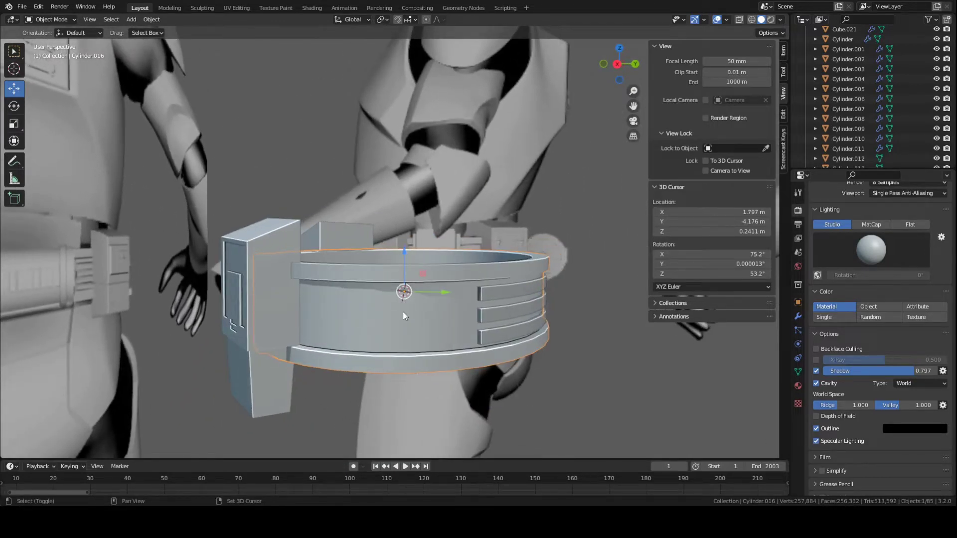
{"action": "right_click", "coordinate": [373, 317], "text": "shift"}
{"action": "key", "text": "shift+a"}
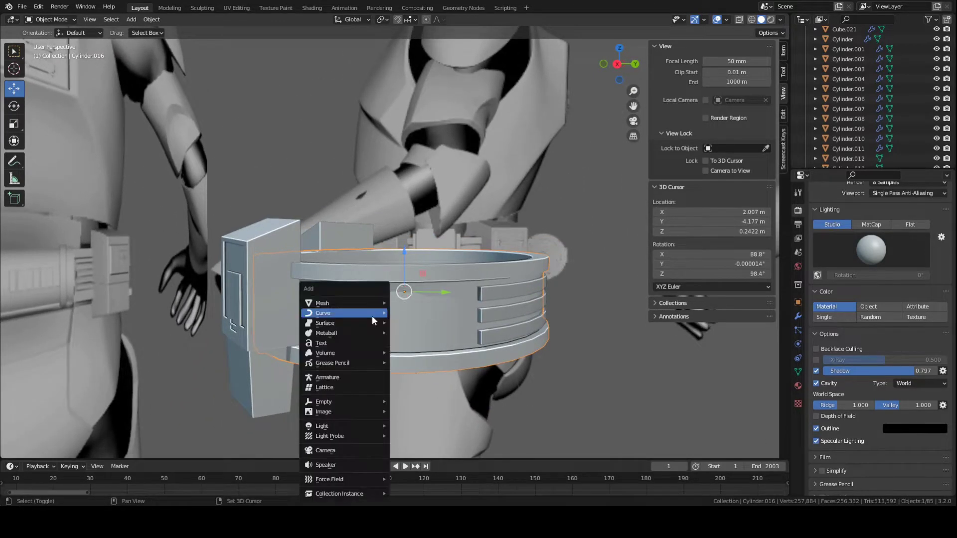
{"action": "mouse_move", "coordinate": [372, 312]}
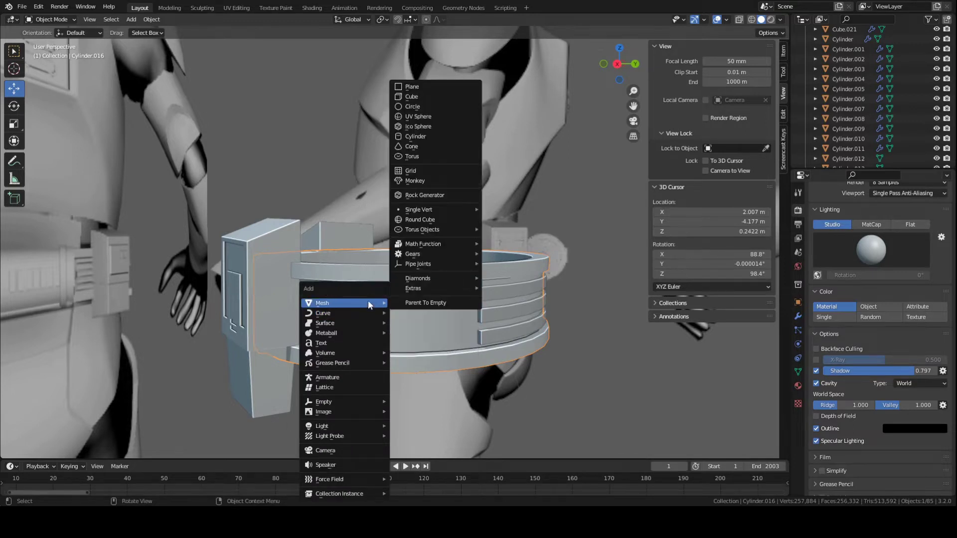
{"action": "left_click", "coordinate": [411, 97]}
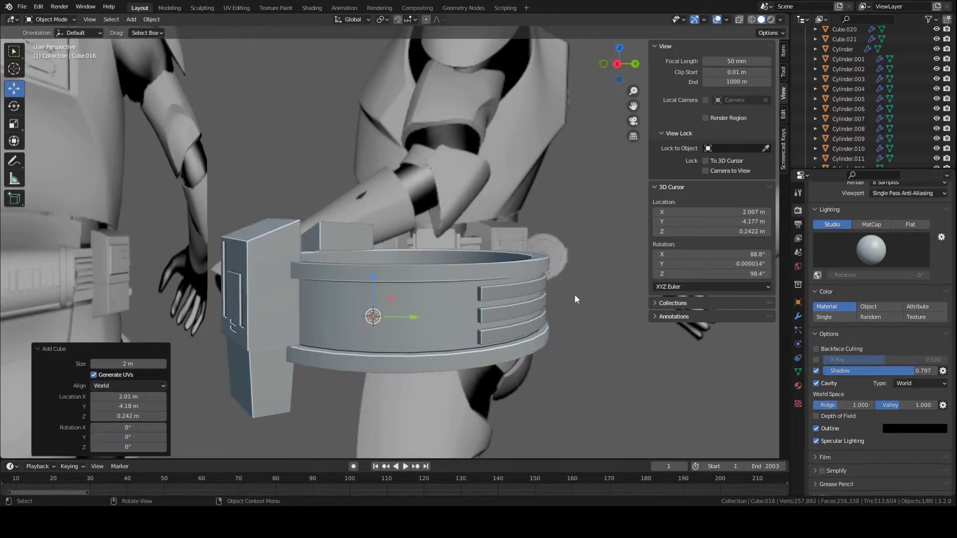
{"action": "key", "text": "s"}
{"action": "left_click", "coordinate": [378, 312]}
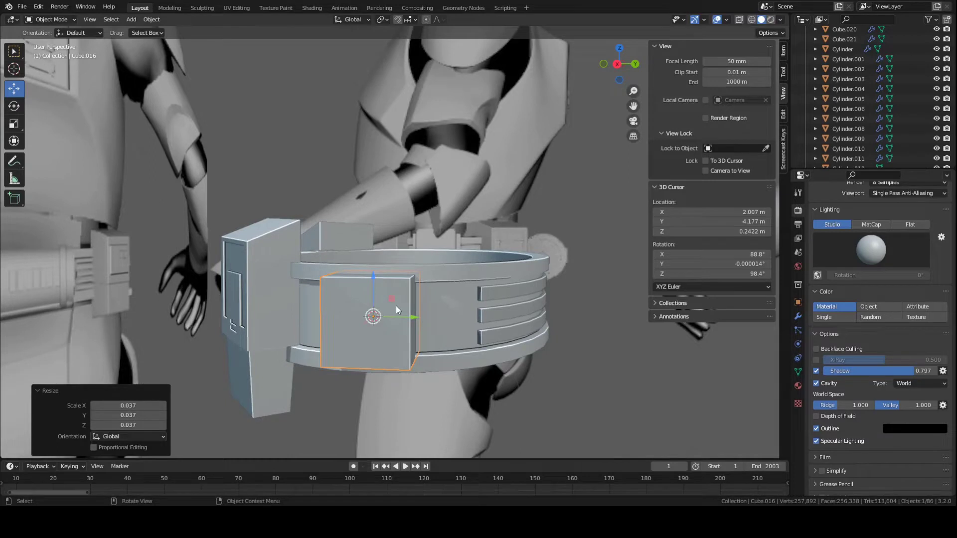
Step: From the right orthographic view, scale the new cube up uniformly by 1.278
{"action": "key", "text": "KP_3"}
{"action": "scroll", "coordinate": [433, 272], "scroll_direction": "up", "scroll_amount": 3}
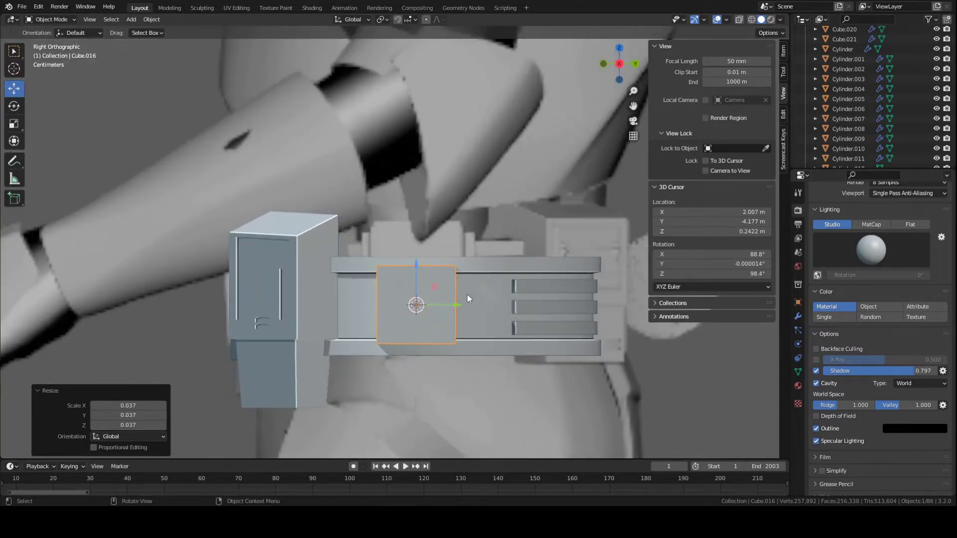
{"action": "scroll", "coordinate": [467, 296], "scroll_direction": "up", "scroll_amount": 1}
{"action": "key", "text": "s"}
{"action": "right_click", "coordinate": [488, 298]}
{"action": "key", "text": "s"}
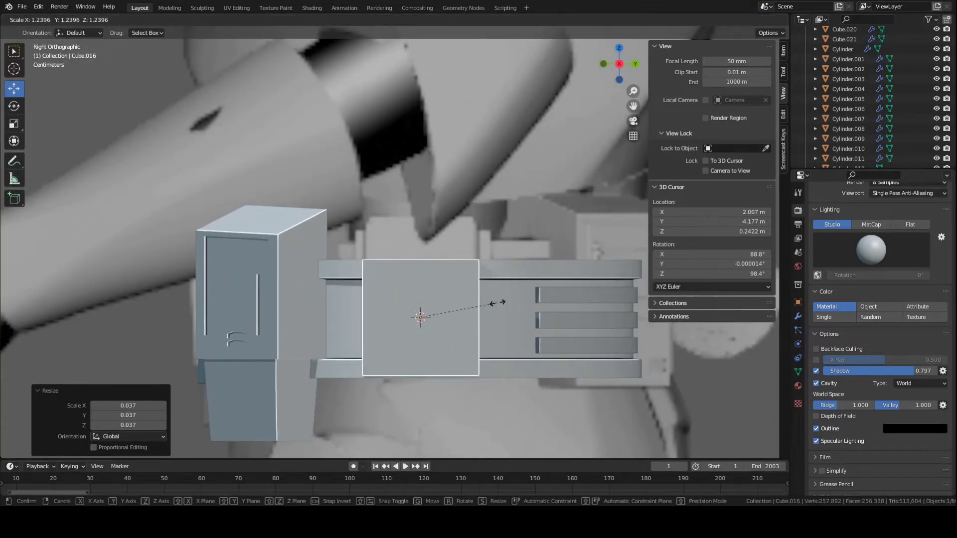
{"action": "left_click", "coordinate": [501, 306]}
Step: Raise the cube 0.018604 m along Z, then shift it 0.001187 m in Y and -0.006729 m in Z over the reference's side pouch
{"action": "key", "text": "g"}
{"action": "key", "text": "z"}
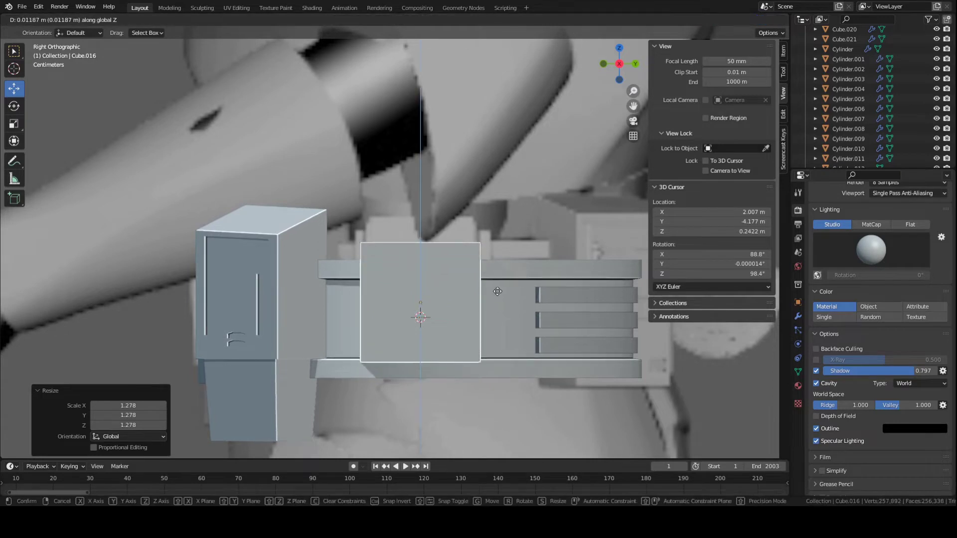
{"action": "left_click", "coordinate": [494, 282]}
{"action": "key", "text": "shift+z"}
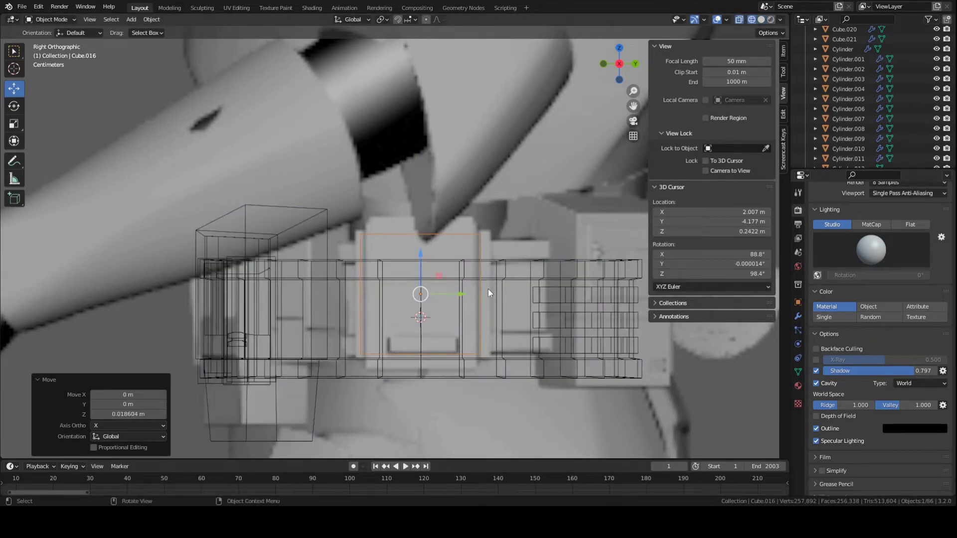
{"action": "key", "text": "g"}
{"action": "left_click", "coordinate": [460, 300]}
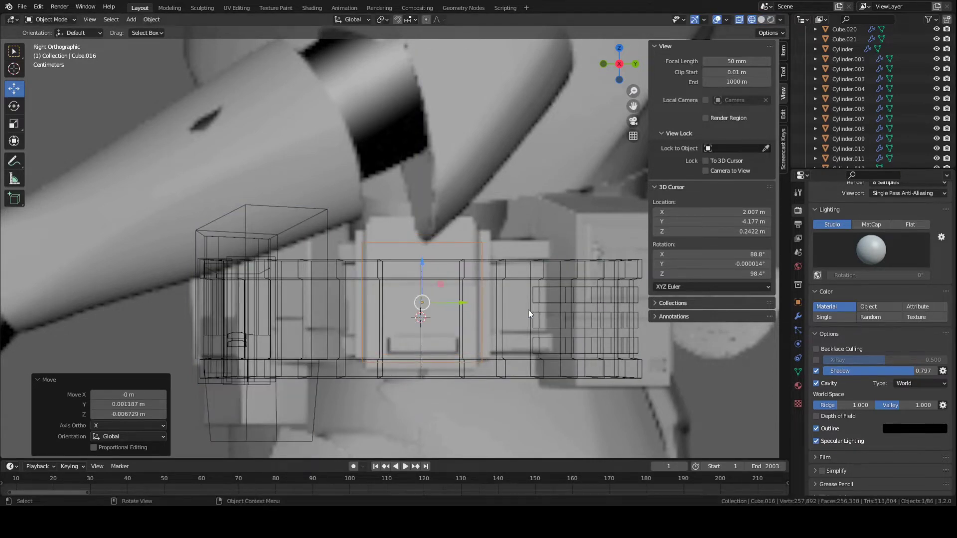
Step: Scale the cube uniformly by 1.238 and narrow it along Y by 0.783 to fit the reference's side pouch
{"action": "key", "text": "s"}
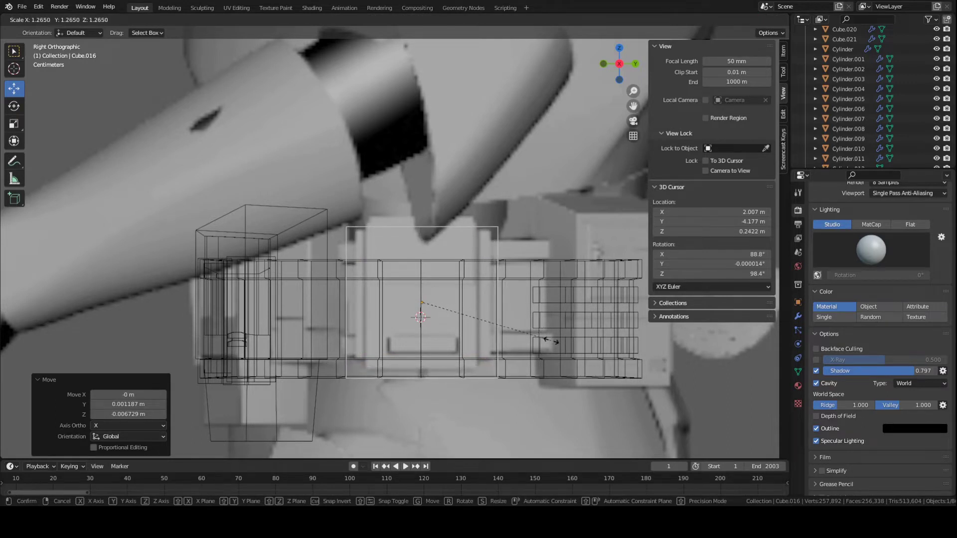
{"action": "left_click", "coordinate": [547, 344]}
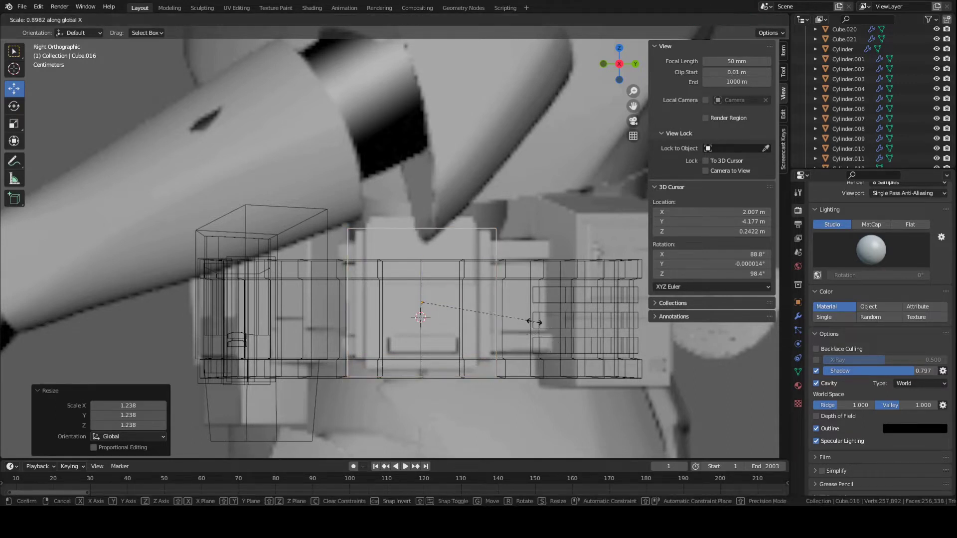
{"action": "key", "text": "s"}
{"action": "key", "text": "y"}
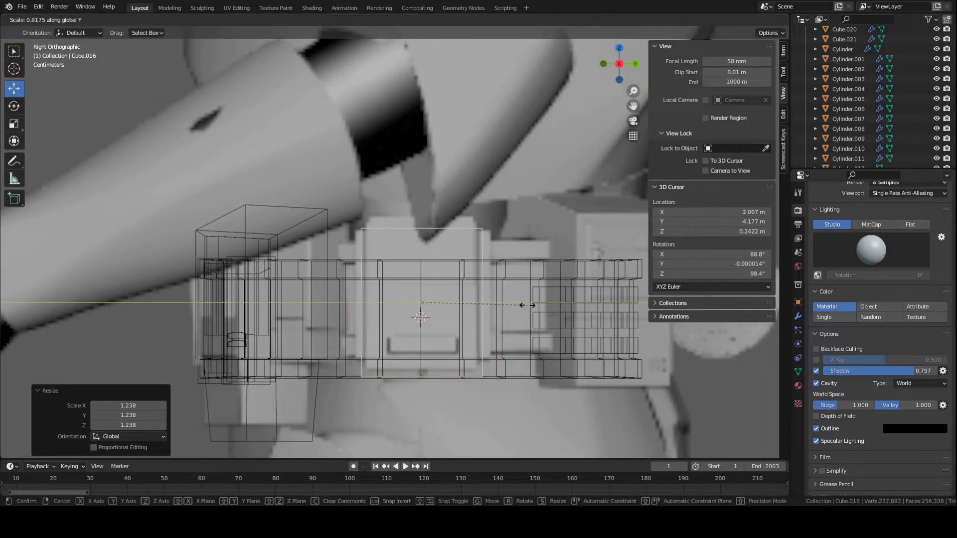
{"action": "left_click", "coordinate": [523, 304]}
Step: Fit the cube to the reference's side pouch by moving it 0.005937 m in Z and -0.001187 m in Y and stretching it slightly along Z
{"action": "key", "text": "g"}
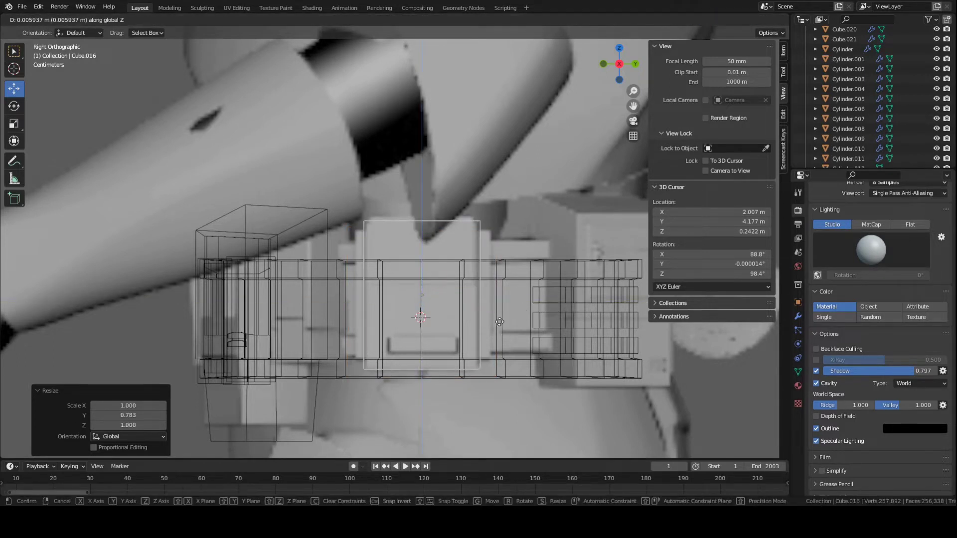
{"action": "left_click", "coordinate": [501, 329]}
{"action": "key", "text": "s"}
{"action": "key", "text": "z"}
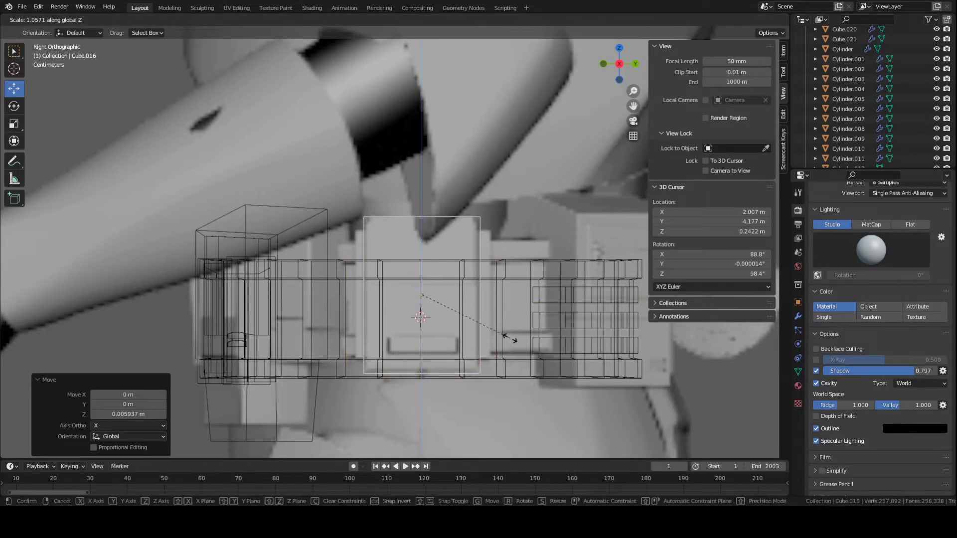
{"action": "left_click", "coordinate": [509, 334]}
{"action": "left_click", "coordinate": [504, 331]}
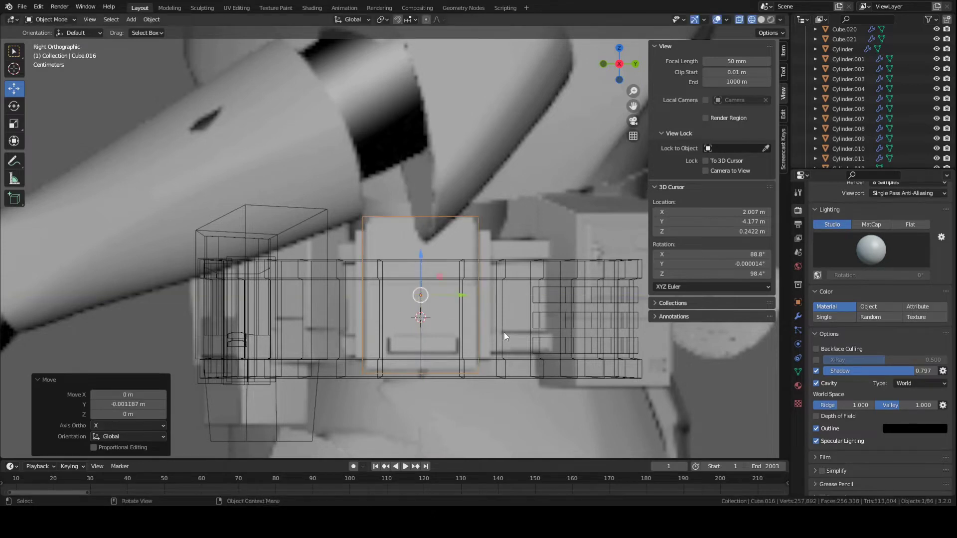
{"action": "key", "text": "ctrl+s"}
{"action": "middle_click_drag", "start_coordinate": [488, 302], "coordinate": [491, 292]}
{"action": "scroll", "coordinate": [488, 303], "scroll_direction": "down", "scroll_amount": 6}
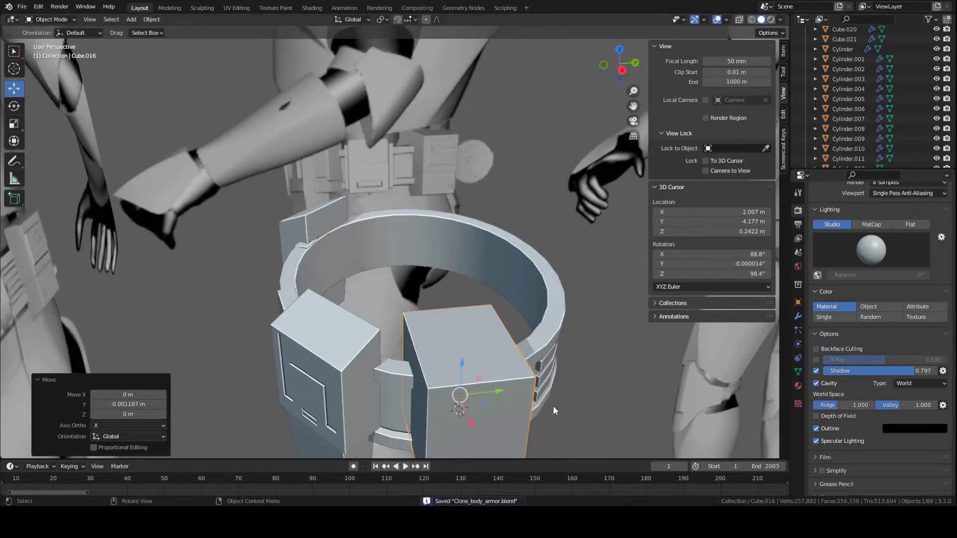
{"action": "key", "text": "s"}
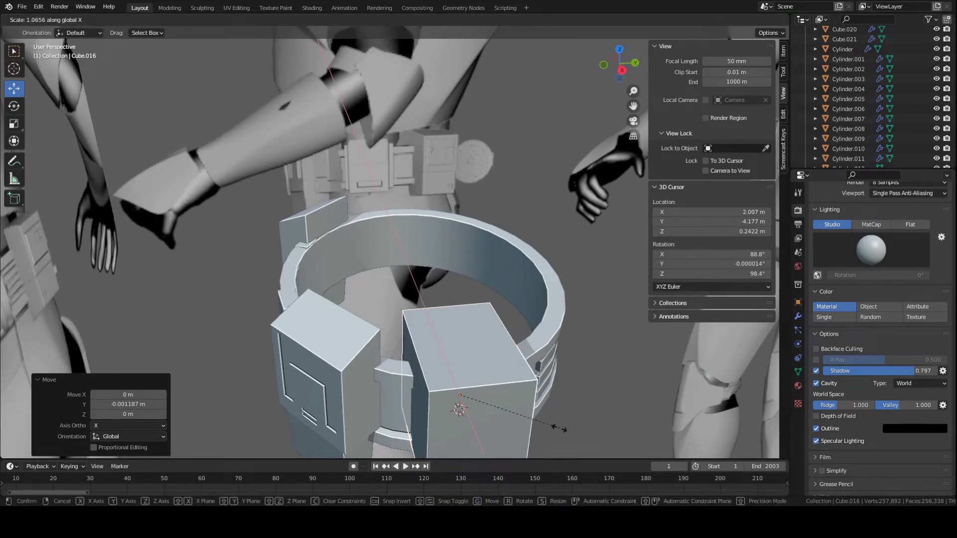
{"action": "key", "text": "x"}
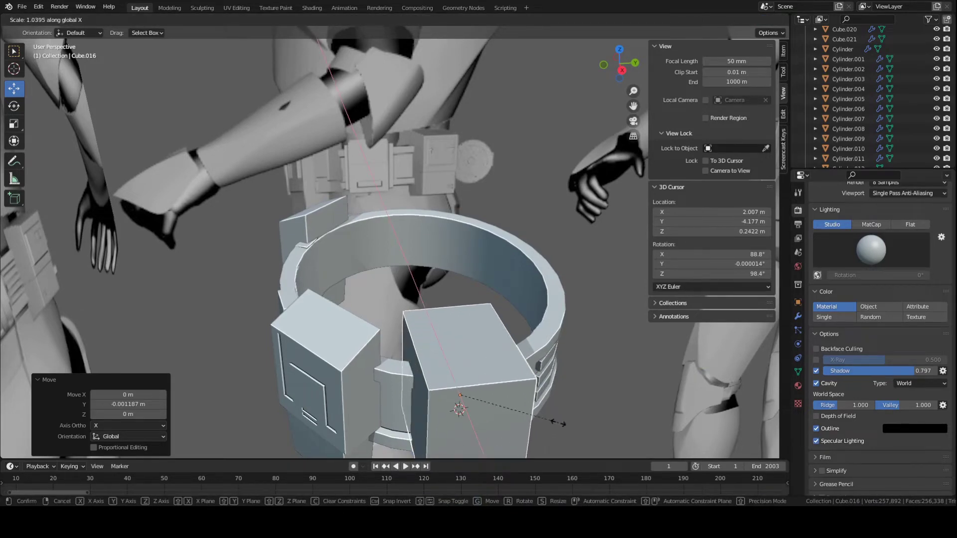
{"action": "key", "text": "Escape"}
{"action": "key", "text": "KP_Decimal"}
{"action": "scroll", "coordinate": [450, 298], "scroll_direction": "up", "scroll_amount": 4}
{"action": "scroll", "coordinate": [312, 273], "scroll_direction": "down", "scroll_amount": 4}
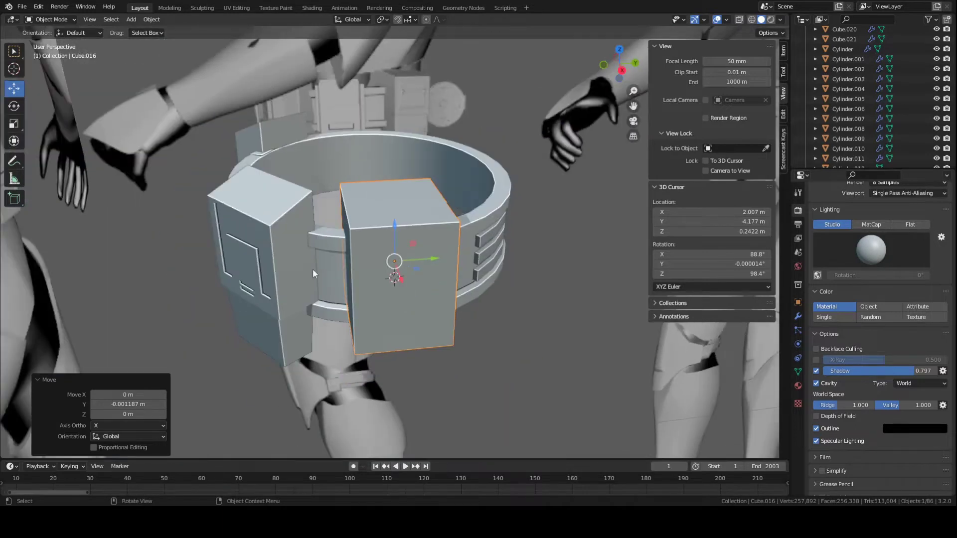
{"action": "middle_click_drag", "start_coordinate": [327, 268], "coordinate": [432, 315]}
{"action": "key", "text": "s"}
{"action": "key", "text": "z"}
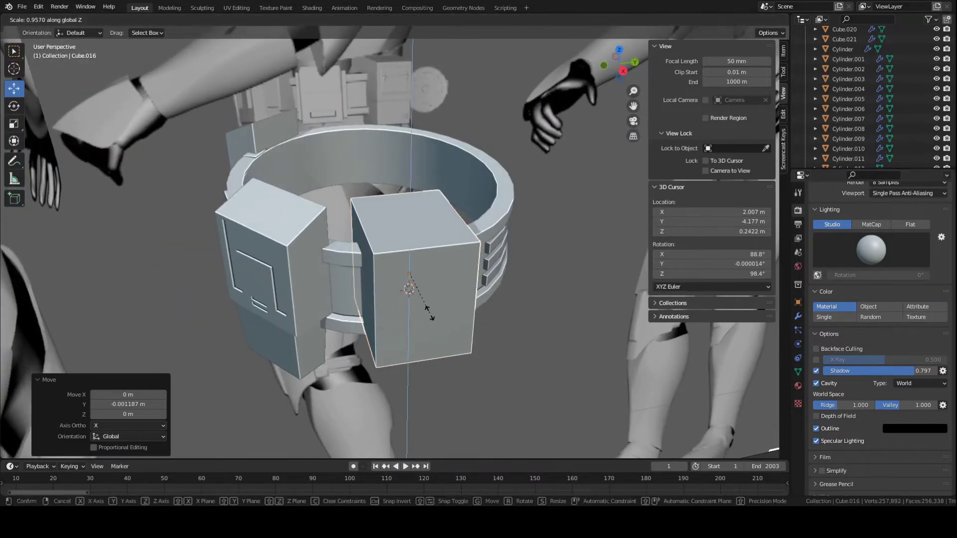
{"action": "key", "text": "Escape"}
Step: Save the file and thin the pouch cube along X by a factor of about 0.445
{"action": "key", "text": "ctrl+s"}
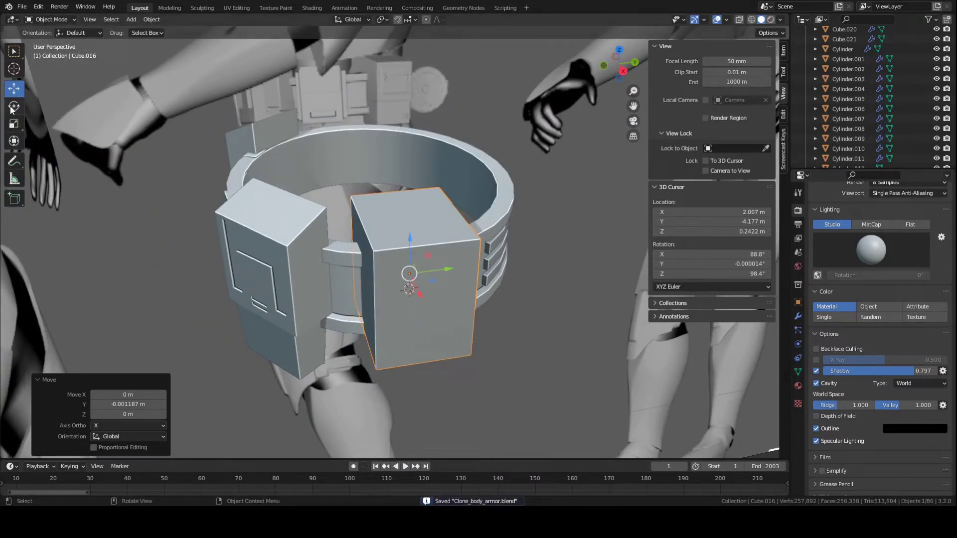
{"action": "middle_click_drag", "start_coordinate": [426, 297], "coordinate": [389, 278]}
{"action": "scroll", "coordinate": [369, 273], "scroll_direction": "up", "scroll_amount": 2}
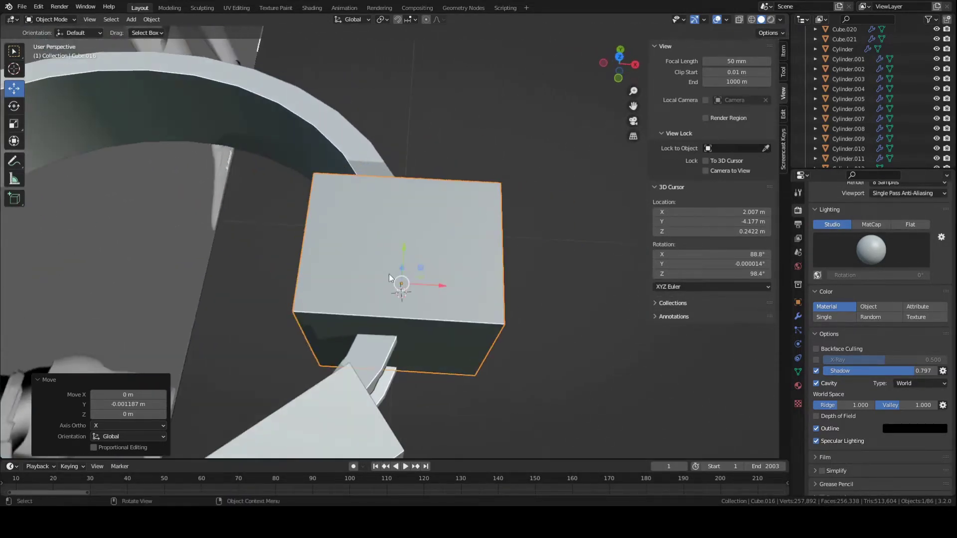
{"action": "key", "text": "s"}
{"action": "key", "text": "x"}
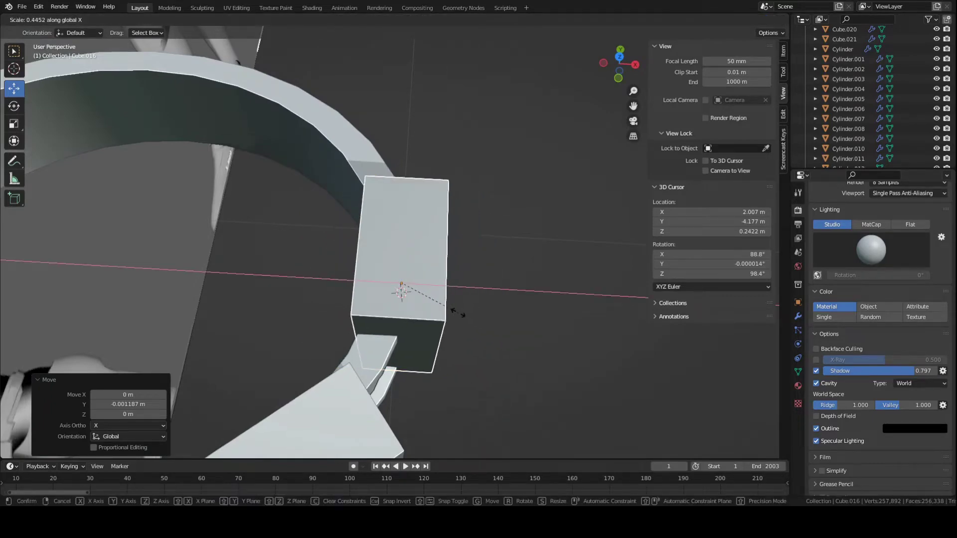
{"action": "left_click", "coordinate": [445, 313]}
Step: Move the thinned cube 0.008599 m outward along X, then fine-tune its X position against the belt's outer side
{"action": "middle_click_drag", "start_coordinate": [445, 315], "coordinate": [424, 298]}
{"action": "key", "text": "g"}
{"action": "key", "text": "x"}
{"action": "left_click", "coordinate": [457, 267]}
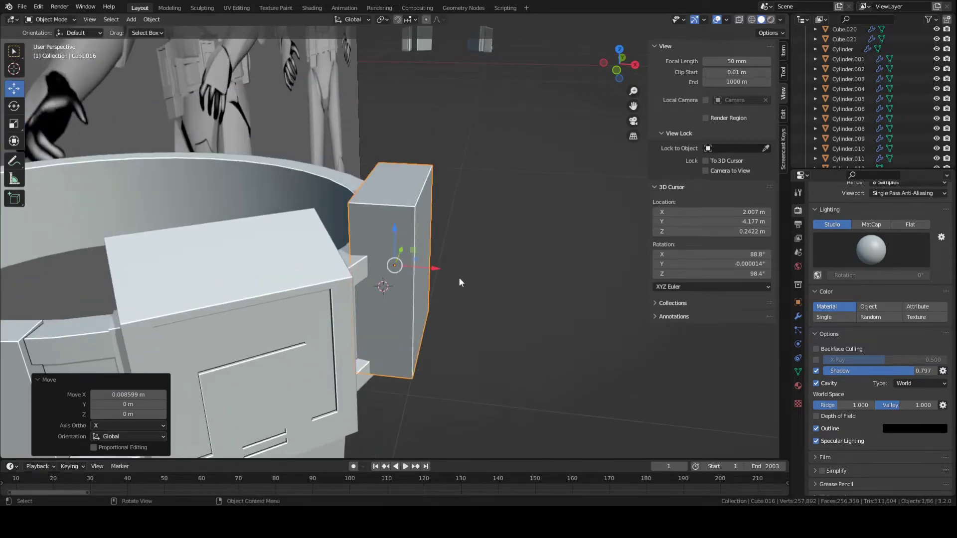
{"action": "key", "text": "g"}
{"action": "key", "text": "x"}
{"action": "left_click", "coordinate": [438, 269]}
Step: Lower the cube 0.01055 m along Z, then raise it 0.00475 m and fine-tune its height over the reference's side pouch
{"action": "mouse_move", "coordinate": [438, 269]}
{"action": "middle_mouse_down"}
{"action": "mouse_move", "coordinate": [450, 256]}
{"action": "mouse_move", "coordinate": [447, 264]}
{"action": "middle_mouse_up"}
{"action": "key", "text": "g"}
{"action": "key", "text": "z"}
{"action": "left_click", "coordinate": [447, 268]}
{"action": "key", "text": "KP_3"}
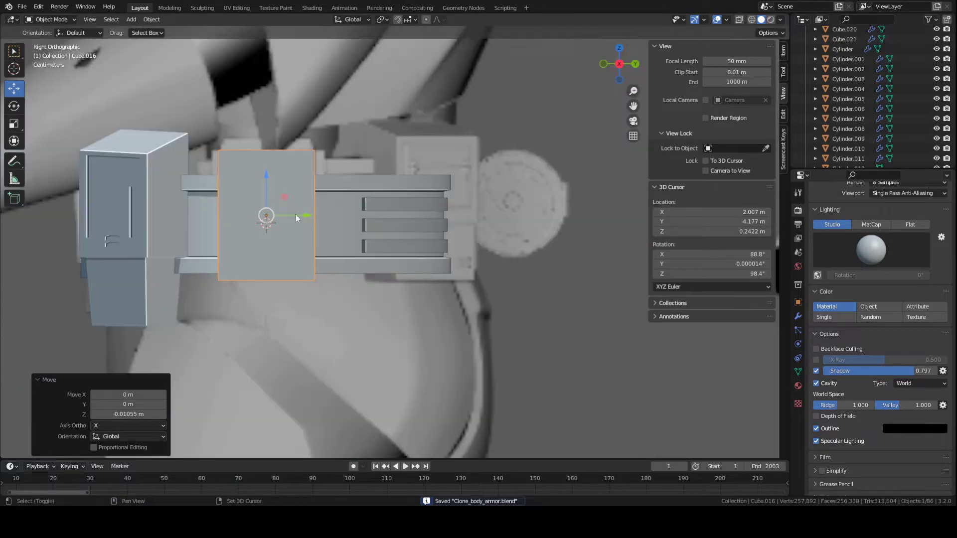
{"action": "middle_click_drag", "start_coordinate": [335, 230], "coordinate": [441, 275], "text": "shift"}
{"action": "key", "text": "g"}
{"action": "key", "text": "z"}
{"action": "left_click", "coordinate": [442, 271]}
{"action": "key", "text": "alt+z"}
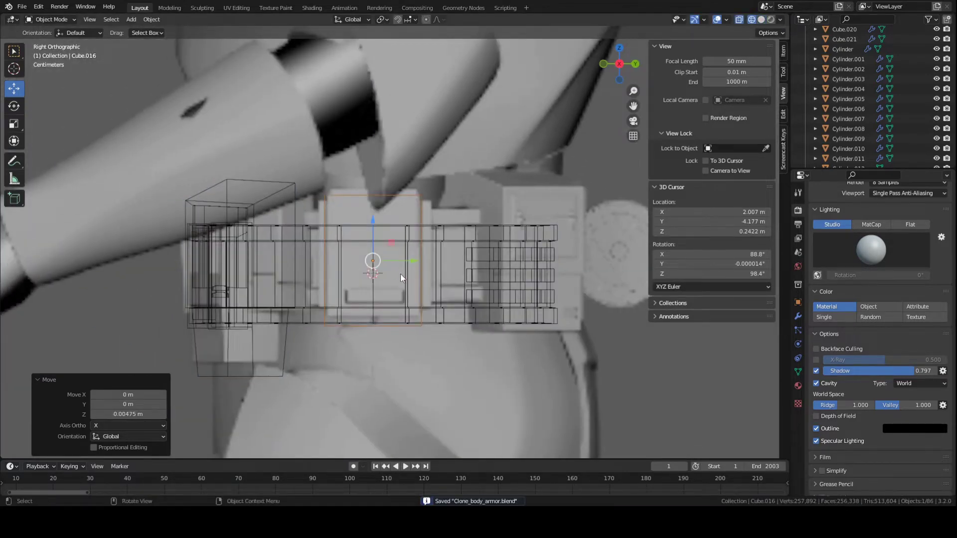
{"action": "key", "text": "g"}
{"action": "key", "text": "z"}
{"action": "left_click", "coordinate": [399, 274]}
{"action": "scroll", "coordinate": [295, 210], "scroll_direction": "up", "scroll_amount": 2}
Step: In Edit Mode, lower the cube's outer top edge 0.011682 m along Z to slope the pouch's top
{"action": "key", "text": "alt+z"}
{"action": "middle_click_drag", "start_coordinate": [353, 278], "coordinate": [411, 239]}
{"action": "key", "text": "Tab"}
{"action": "left_click", "coordinate": [410, 229]}
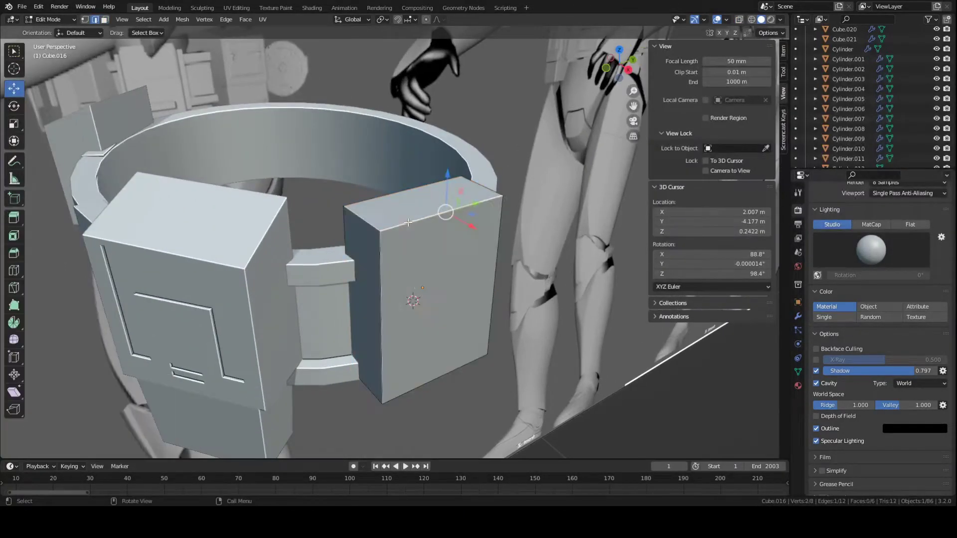
{"action": "key", "text": "ctrl+s"}
{"action": "middle_click_drag", "start_coordinate": [409, 210], "coordinate": [483, 193]}
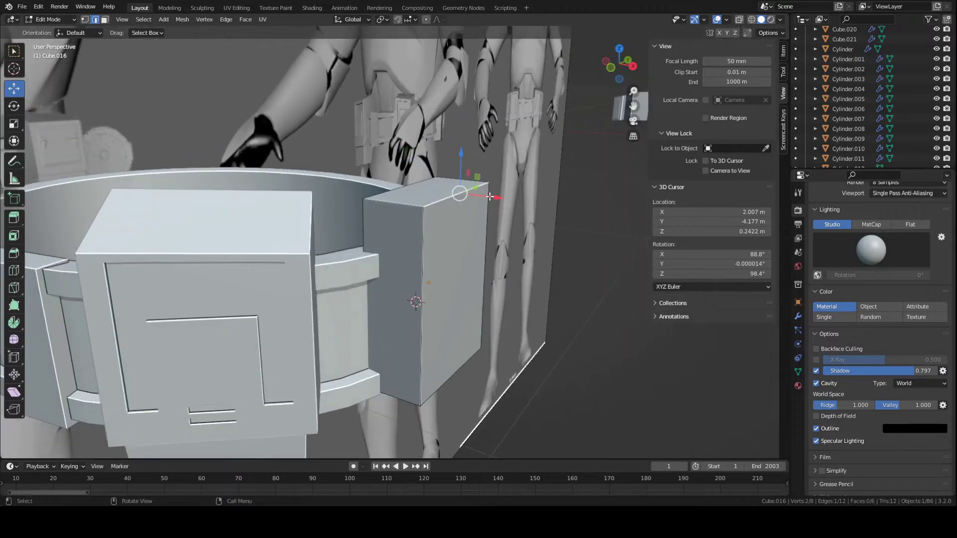
{"action": "scroll", "coordinate": [490, 197], "scroll_direction": "up", "scroll_amount": 2}
{"action": "key", "text": "g"}
{"action": "key", "text": "z"}
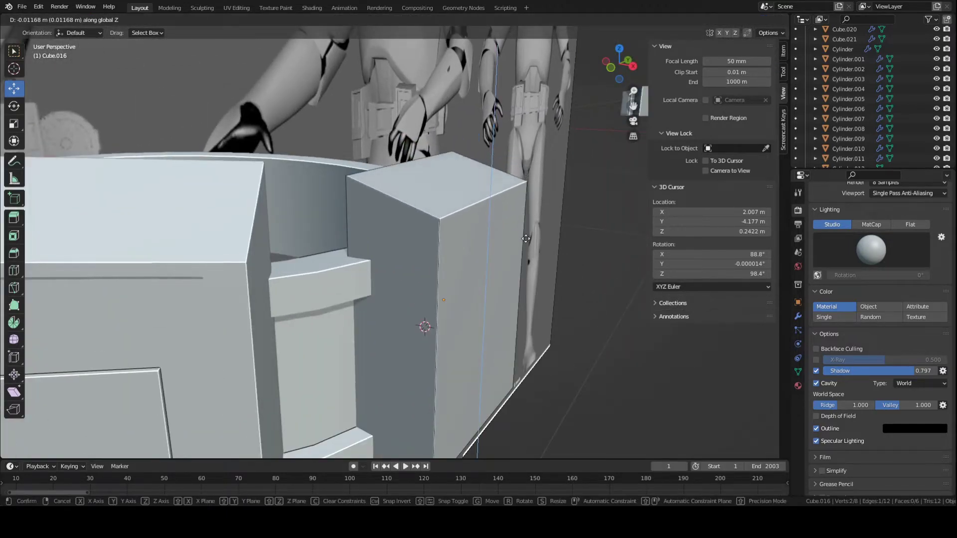
{"action": "left_click", "coordinate": [525, 237]}
Step: Compare the pouch's sloped top edge with the reference in see-through right view and from several angles, and save the file
{"action": "key", "text": "KP_3"}
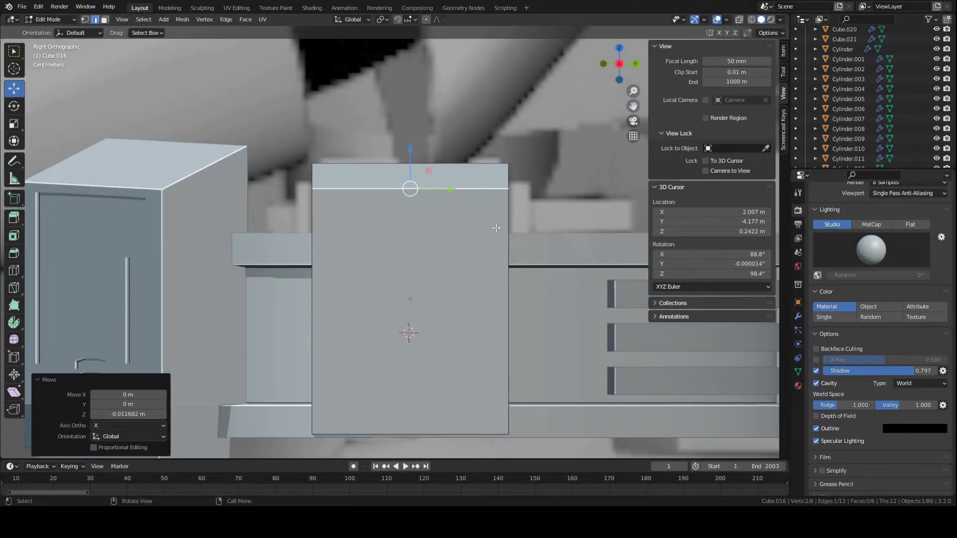
{"action": "key", "text": "alt+z"}
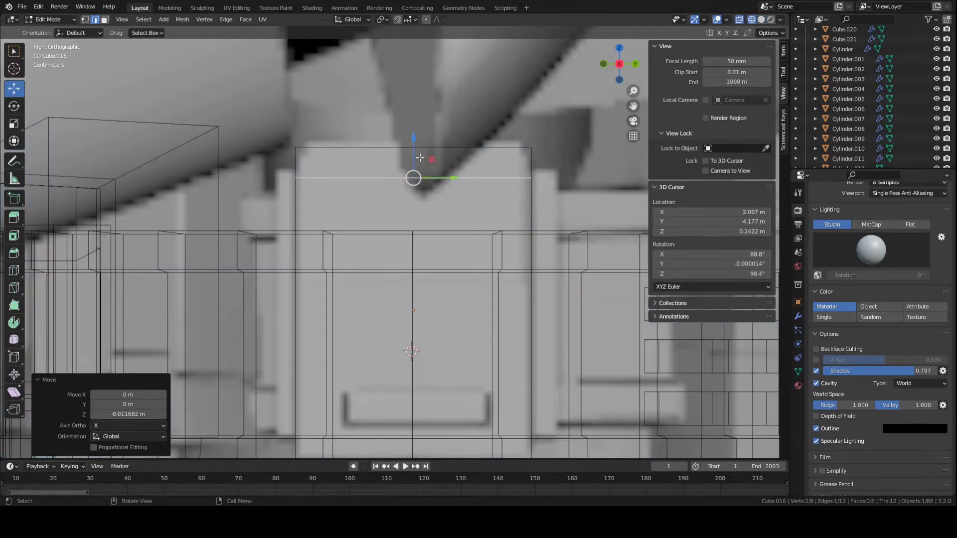
{"action": "scroll", "coordinate": [466, 201], "scroll_direction": "down", "scroll_amount": 2}
{"action": "key", "text": "shift+z"}
{"action": "mouse_move", "coordinate": [339, 189]}
{"action": "middle_mouse_down"}
{"action": "mouse_move", "coordinate": [434, 190]}
{"action": "mouse_move", "coordinate": [320, 193]}
{"action": "middle_mouse_up"}
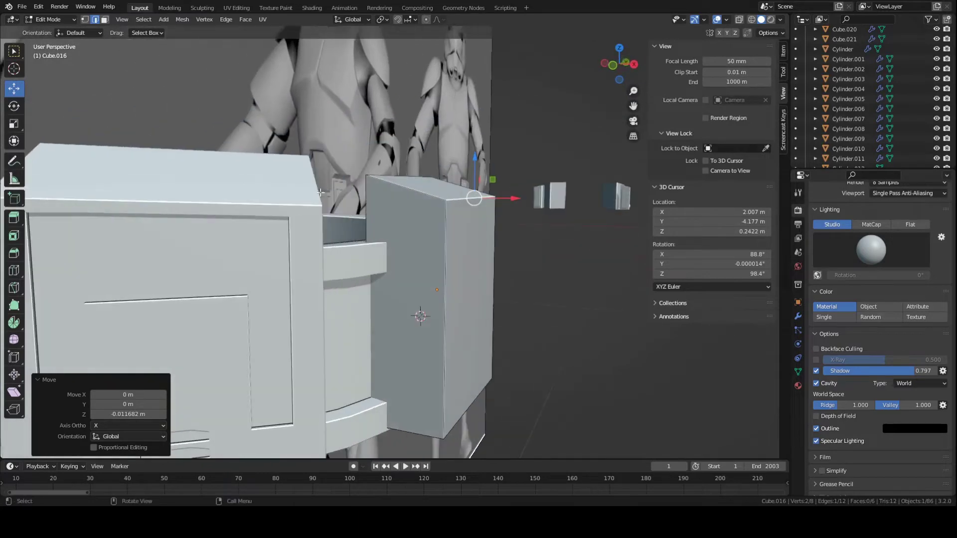
{"action": "scroll", "coordinate": [236, 185], "scroll_direction": "down", "scroll_amount": 4}
{"action": "middle_click_drag", "start_coordinate": [236, 185], "coordinate": [421, 249]}
{"action": "scroll", "coordinate": [319, 175], "scroll_direction": "up", "scroll_amount": 3}
{"action": "key", "text": "ctrl+s"}
Step: Raise the cube's bottom face along Z to match the lower edge of the reference's side pouch, and save the file
{"action": "key", "text": "KP_3"}
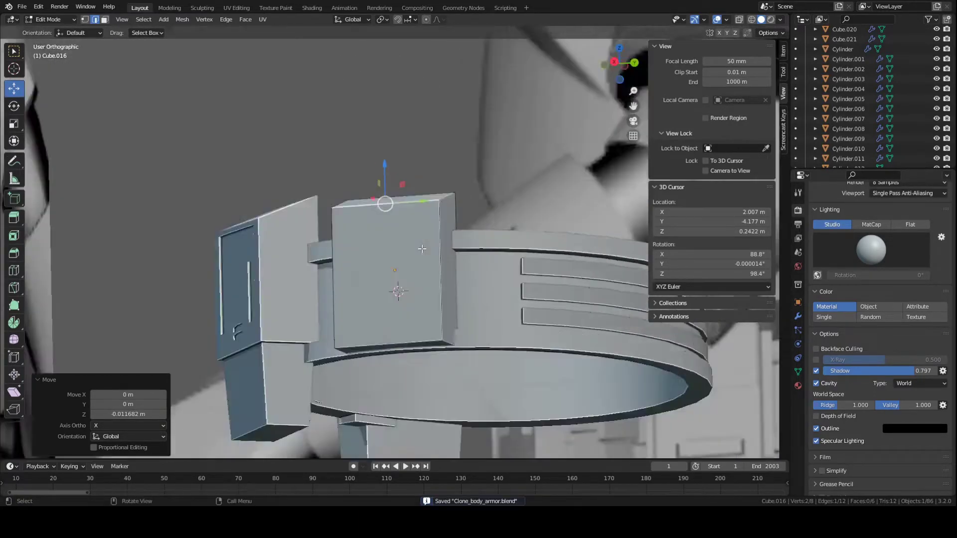
{"action": "scroll", "coordinate": [425, 250], "scroll_direction": "up", "scroll_amount": 1}
{"action": "key", "text": "shift+z"}
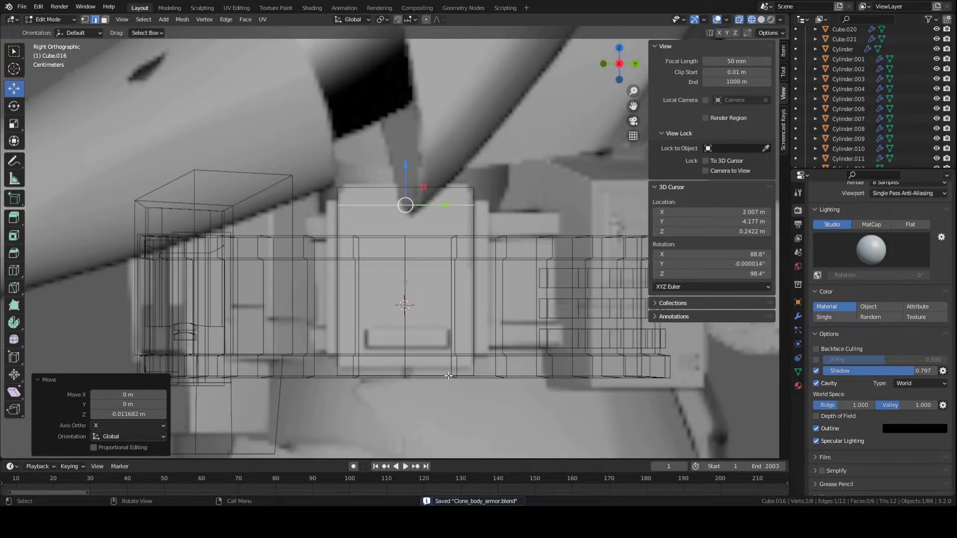
{"action": "key", "text": "alt+a"}
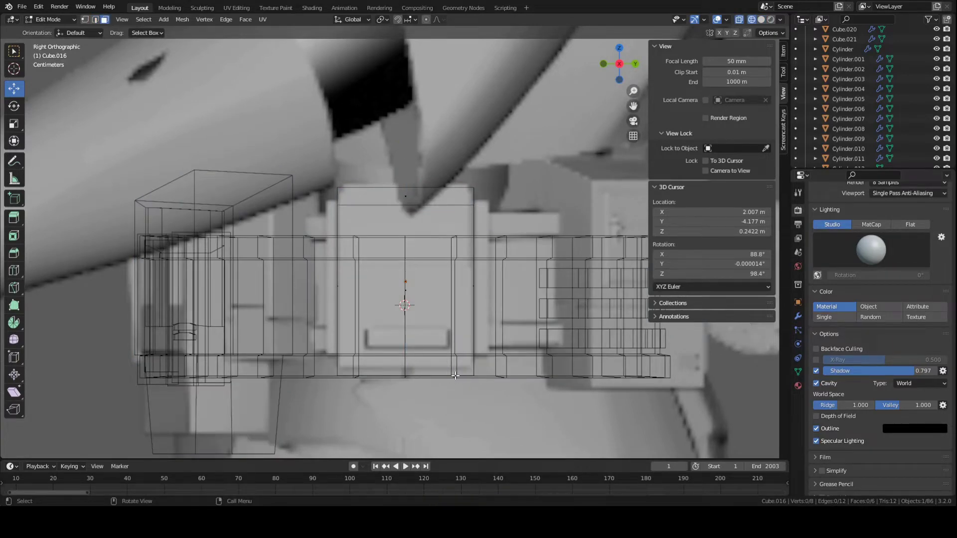
{"action": "left_click", "coordinate": [435, 375]}
{"action": "key", "text": "z"}
{"action": "left_click", "coordinate": [518, 381]}
{"action": "mouse_move", "coordinate": [519, 381]}
{"action": "middle_mouse_down"}
{"action": "mouse_move", "coordinate": [508, 361]}
{"action": "mouse_move", "coordinate": [498, 369]}
{"action": "mouse_move", "coordinate": [545, 402]}
{"action": "mouse_move", "coordinate": [474, 344]}
{"action": "mouse_move", "coordinate": [436, 294]}
{"action": "mouse_move", "coordinate": [457, 343]}
{"action": "mouse_move", "coordinate": [518, 308]}
{"action": "mouse_move", "coordinate": [445, 279]}
{"action": "mouse_move", "coordinate": [450, 311]}
{"action": "mouse_move", "coordinate": [379, 314]}
{"action": "middle_mouse_up"}
{"action": "key", "text": "g"}
{"action": "key", "text": "z"}
{"action": "left_click", "coordinate": [480, 357]}
{"action": "key", "text": "ctrl+s"}
{"action": "key", "text": "ctrl+s"}
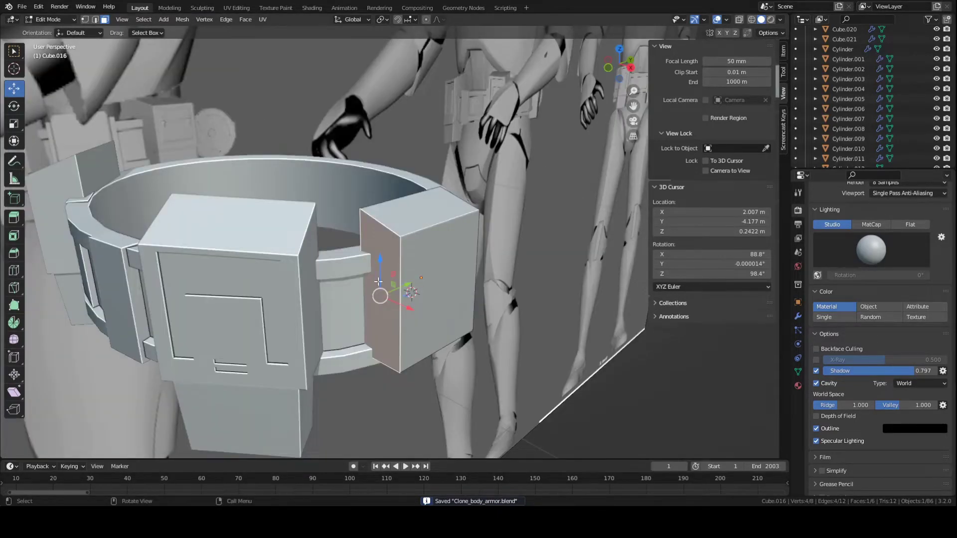
Step: Select the pouch's two opposite narrow side faces and inset them with a thickness of 0.218 m
{"action": "scroll", "coordinate": [378, 281], "scroll_direction": "up", "scroll_amount": 3}
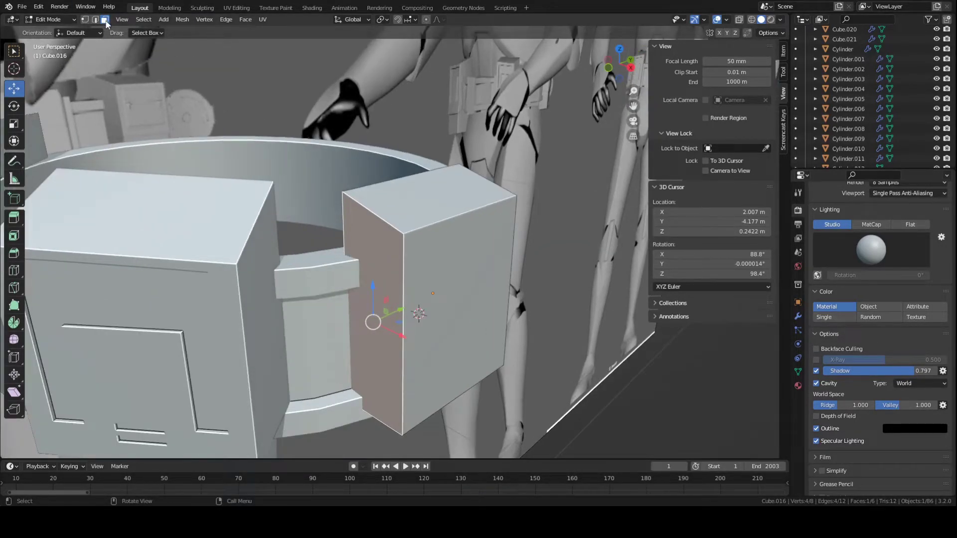
{"action": "middle_click_drag", "start_coordinate": [337, 172], "coordinate": [487, 323]}
{"action": "left_click", "coordinate": [425, 304], "text": "shift"}
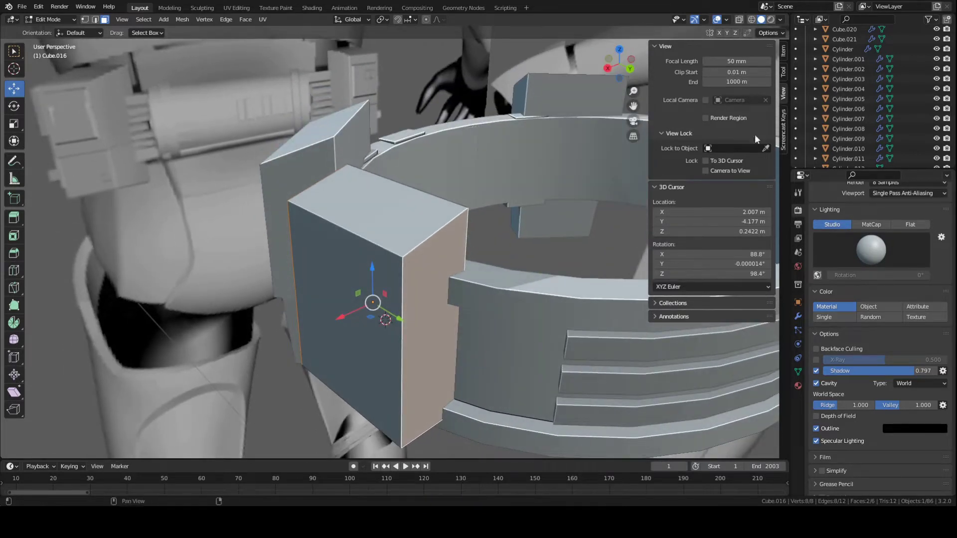
{"action": "left_click", "coordinate": [784, 120]}
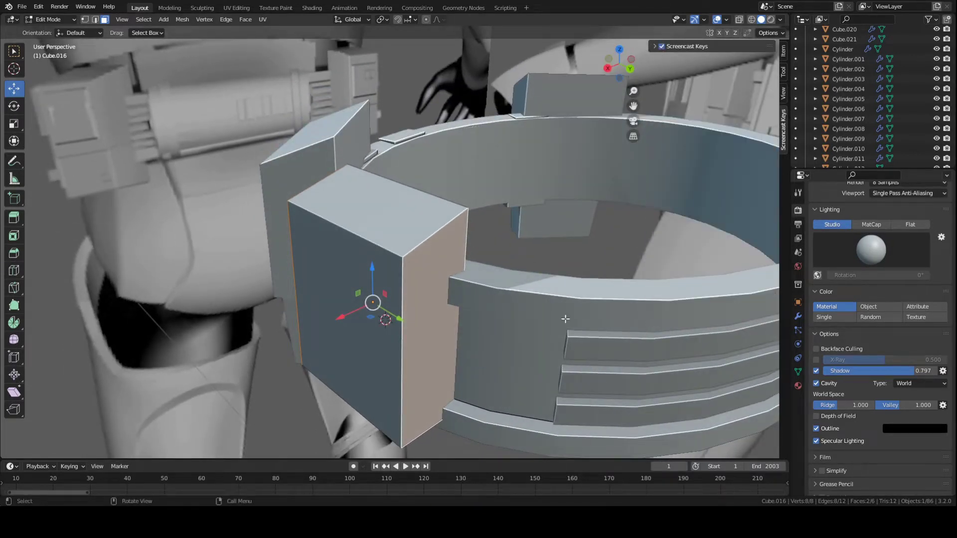
{"action": "key", "text": "i"}
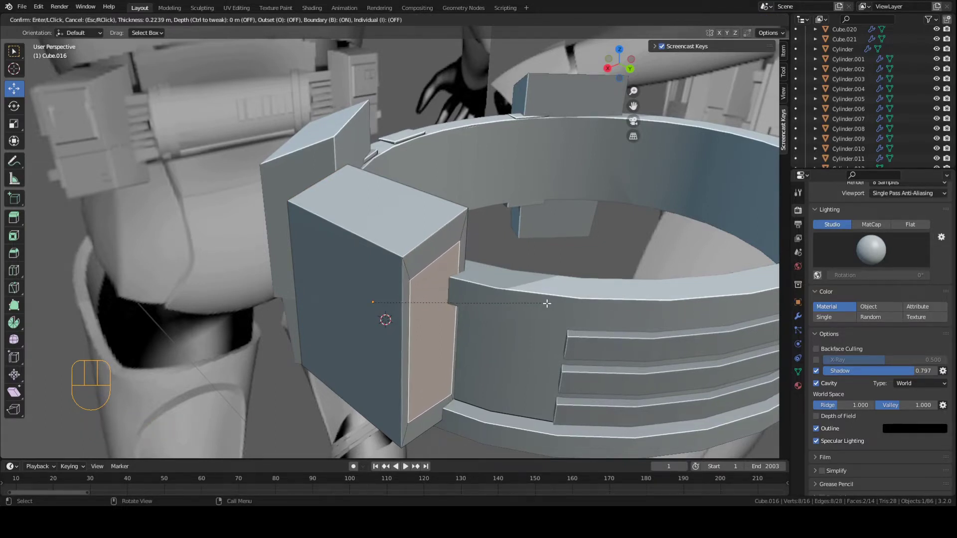
{"action": "left_click", "coordinate": [548, 303]}
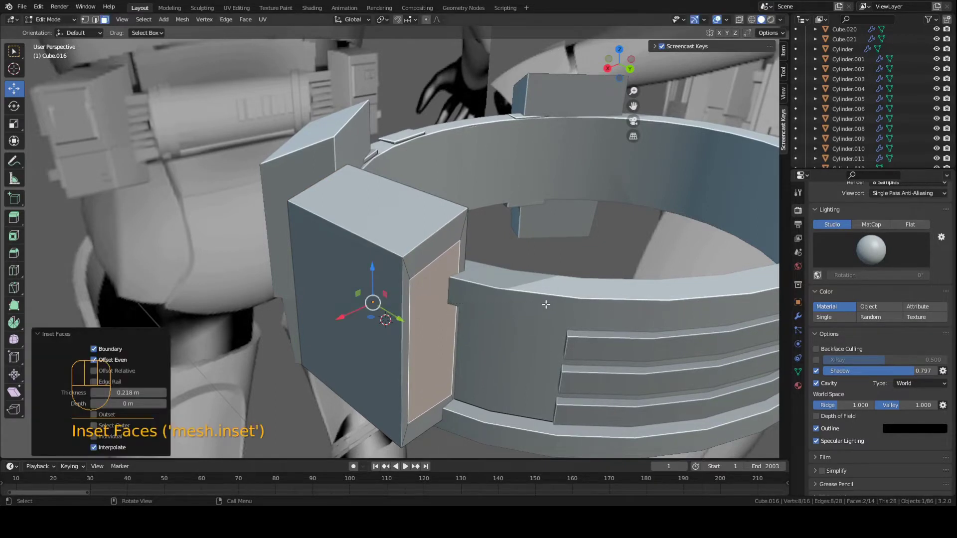
Step: Scale the two inset side faces along X by 0.969 and save the file
{"action": "middle_click_drag", "start_coordinate": [547, 303], "coordinate": [525, 291]}
{"action": "key", "text": "s"}
{"action": "key", "text": "x"}
{"action": "left_click", "coordinate": [500, 301]}
{"action": "key", "text": "ctrl+s"}
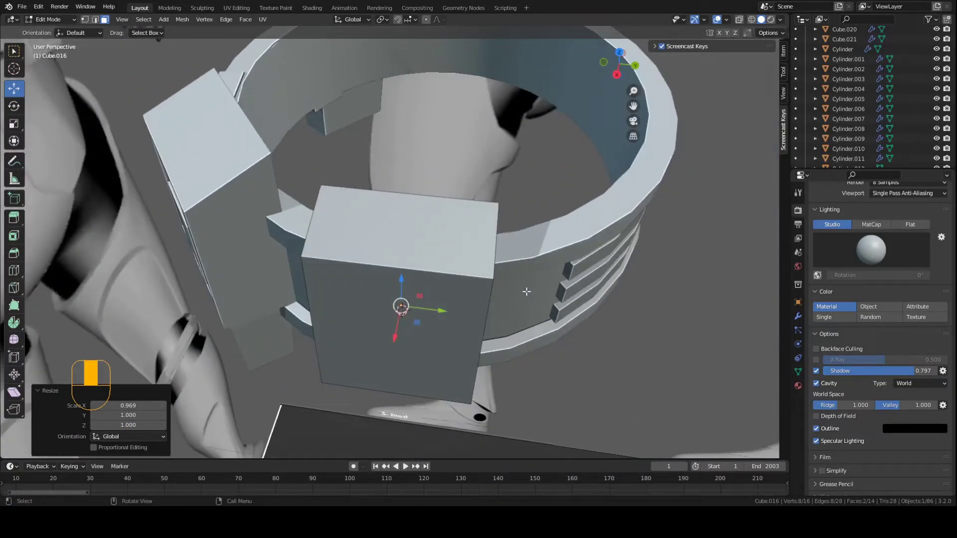
Step: Extrude both inset faces in place and spread them along Y by about 1.34, then fine-tune their Y spread into side wings
{"action": "key", "text": "e"}
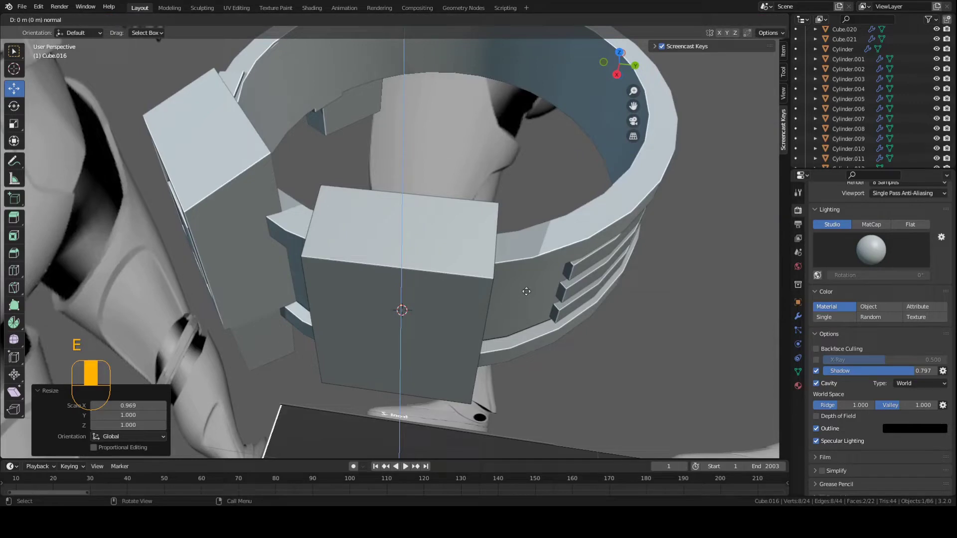
{"action": "right_click", "coordinate": [561, 294]}
{"action": "middle_click_drag", "start_coordinate": [561, 294], "coordinate": [494, 292]}
{"action": "key", "text": "ctrl+s"}
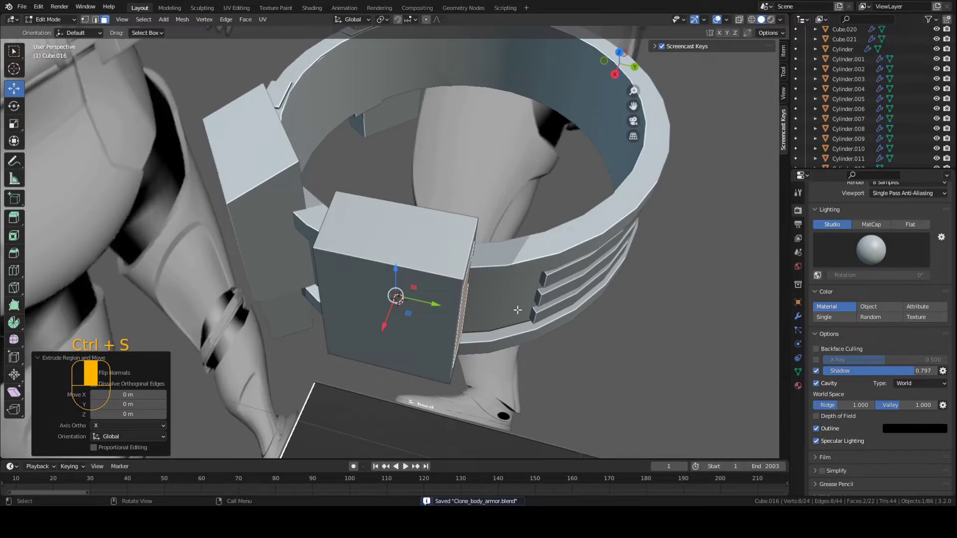
{"action": "key", "text": "s"}
{"action": "key", "text": "y"}
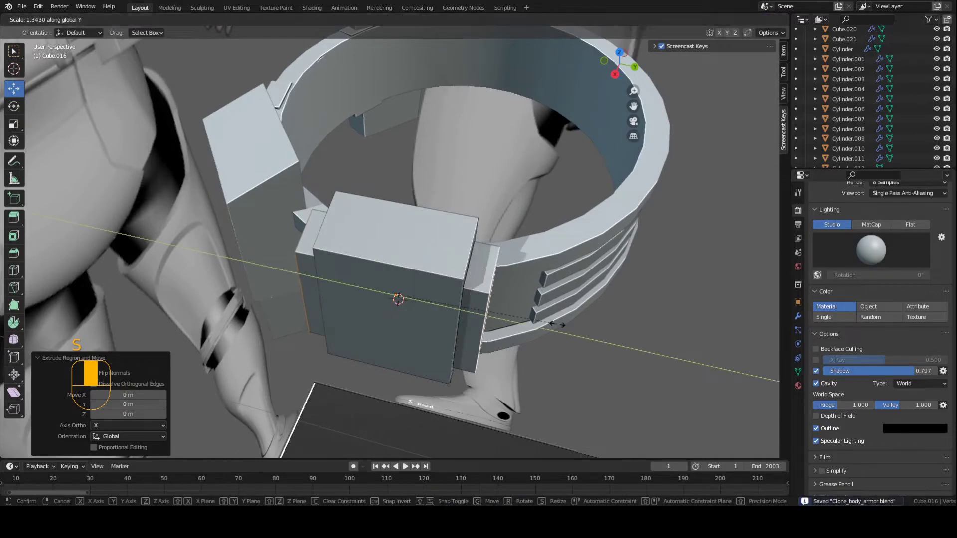
{"action": "left_click", "coordinate": [554, 324]}
{"action": "key", "text": "s"}
{"action": "mouse_move", "coordinate": [554, 324]}
{"action": "middle_mouse_down"}
{"action": "mouse_move", "coordinate": [545, 274]}
{"action": "mouse_move", "coordinate": [576, 296]}
{"action": "mouse_move", "coordinate": [573, 324]}
{"action": "mouse_move", "coordinate": [598, 331]}
{"action": "mouse_move", "coordinate": [496, 268]}
{"action": "mouse_move", "coordinate": [485, 246]}
{"action": "mouse_move", "coordinate": [505, 288]}
{"action": "middle_mouse_up"}
{"action": "key", "text": "y"}
{"action": "left_click", "coordinate": [541, 274]}
{"action": "key", "text": "ctrl+s"}
Step: Raise the whole pouch about 0.0036 m along Z to line up with the reference in the right view, and save the file
{"action": "key", "text": "Tab"}
{"action": "key", "text": "a"}
{"action": "key", "text": "a"}
{"action": "scroll", "coordinate": [504, 288], "scroll_direction": "down", "scroll_amount": 3}
{"action": "key", "text": "KP_3"}
{"action": "scroll", "coordinate": [505, 292], "scroll_direction": "up", "scroll_amount": 4}
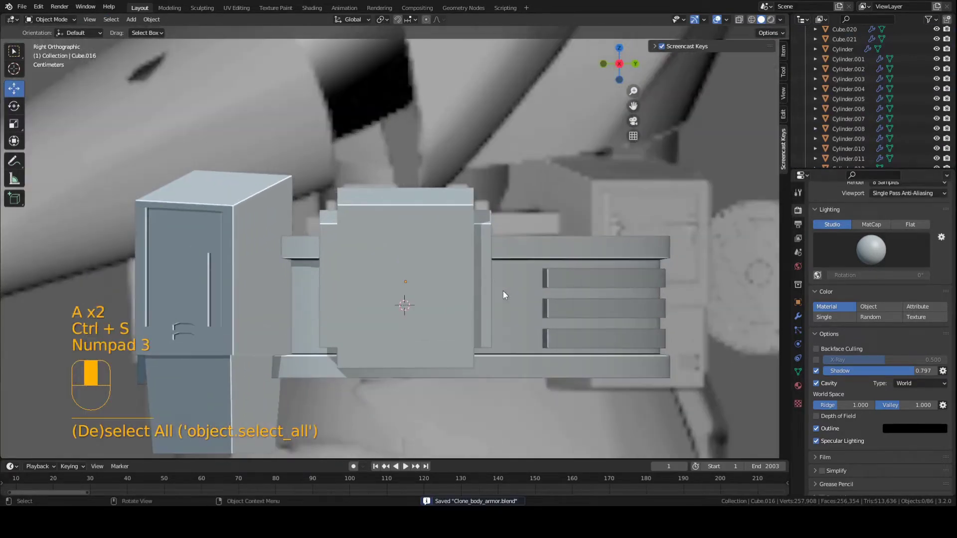
{"action": "key", "text": "z"}
{"action": "left_click", "coordinate": [480, 282]}
{"action": "left_click", "coordinate": [483, 223]}
{"action": "key", "text": "g"}
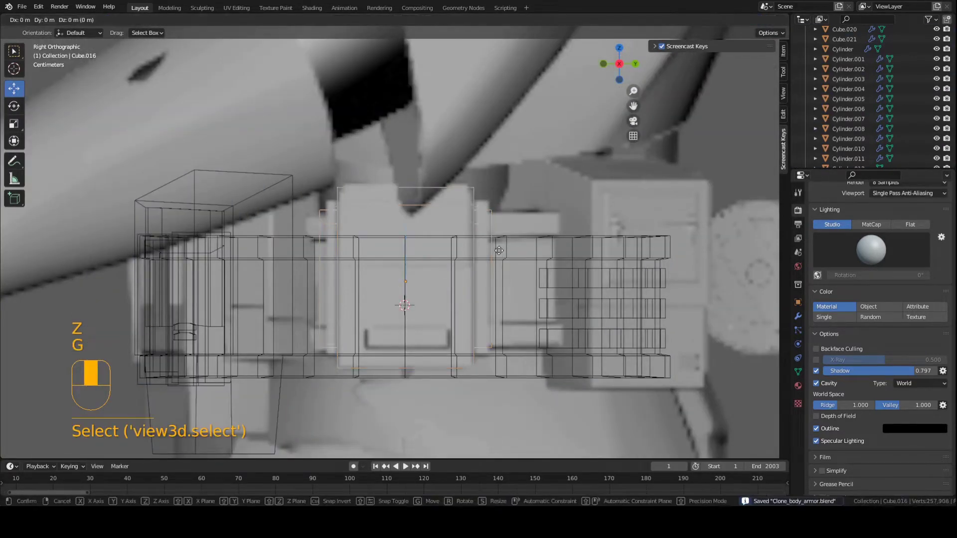
{"action": "key", "text": "z"}
{"action": "left_click", "coordinate": [493, 242]}
{"action": "key", "text": "z"}
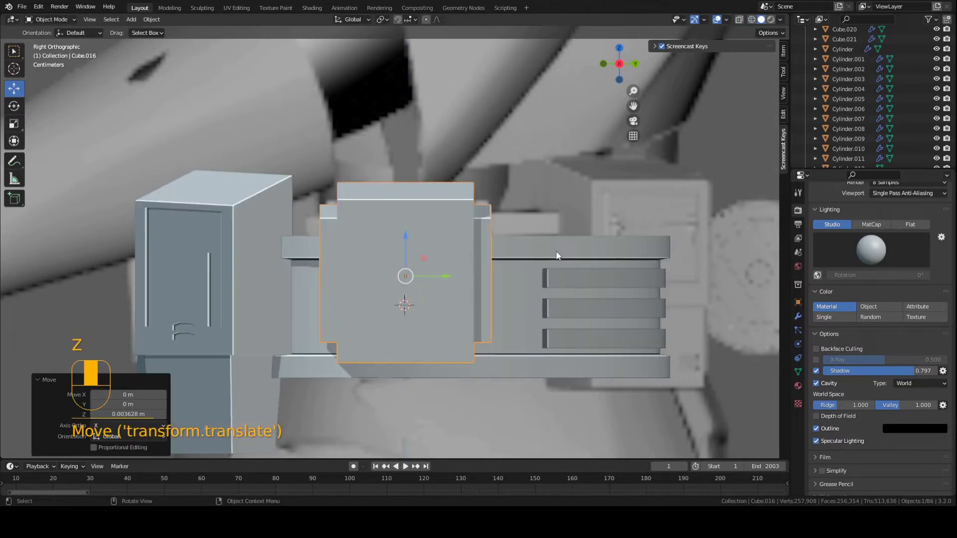
{"action": "key", "text": "ctrl+s"}
Step: Check the pouch's fit in perspective and against the right-side reference in wireframe, saving the file
{"action": "mouse_move", "coordinate": [494, 242]}
{"action": "middle_mouse_down"}
{"action": "mouse_move", "coordinate": [534, 261]}
{"action": "mouse_move", "coordinate": [506, 258]}
{"action": "mouse_move", "coordinate": [438, 282]}
{"action": "mouse_move", "coordinate": [451, 214]}
{"action": "mouse_move", "coordinate": [558, 232]}
{"action": "mouse_move", "coordinate": [449, 288]}
{"action": "middle_mouse_up"}
{"action": "key", "text": "a"}
{"action": "key", "text": "a"}
{"action": "key", "text": "ctrl+s"}
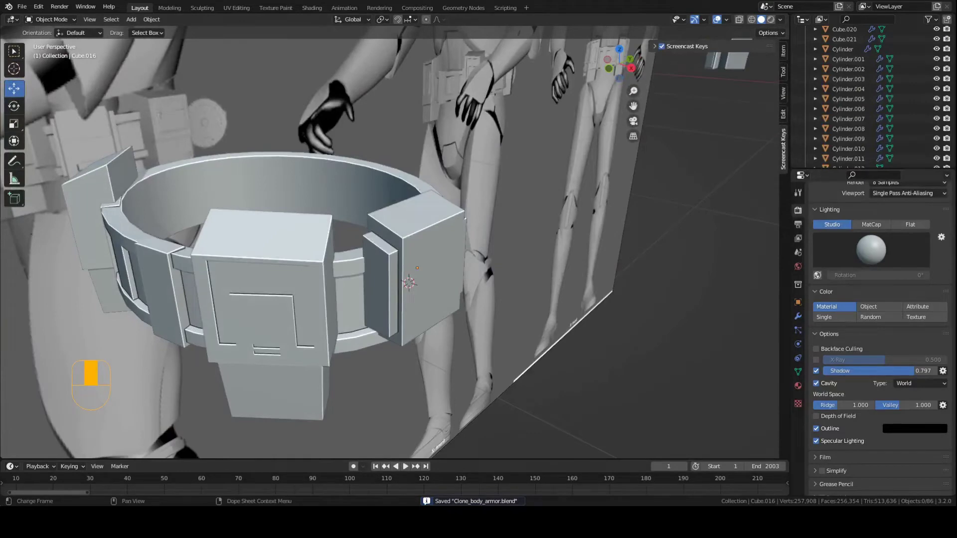
{"action": "key", "text": "KP_3"}
{"action": "scroll", "coordinate": [378, 260], "scroll_direction": "up", "scroll_amount": 1}
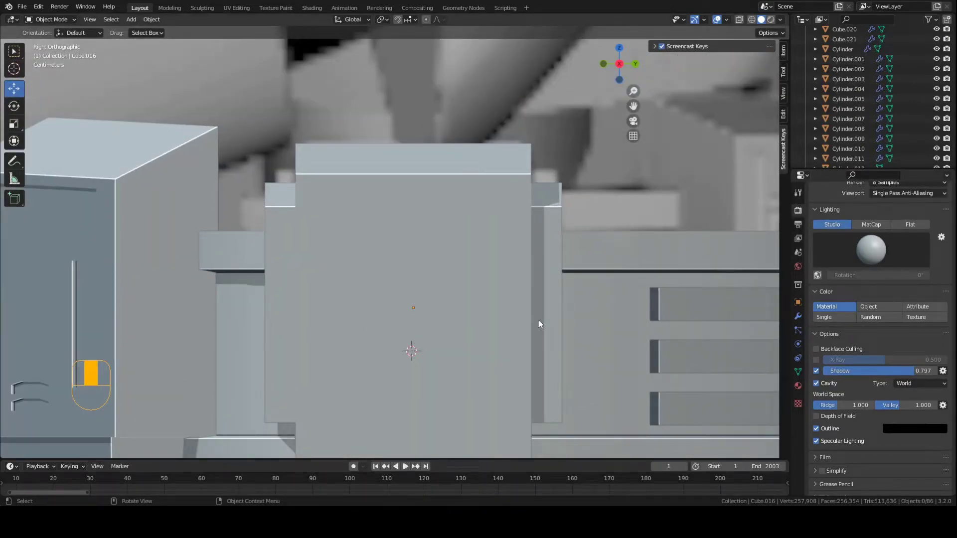
{"action": "key", "text": "z"}
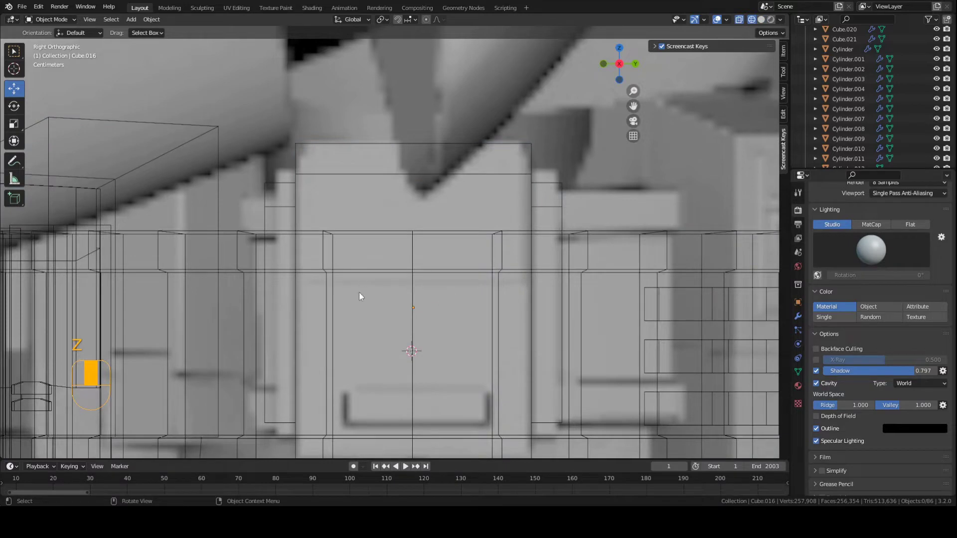
{"action": "scroll", "coordinate": [424, 297], "scroll_direction": "down", "scroll_amount": 3}
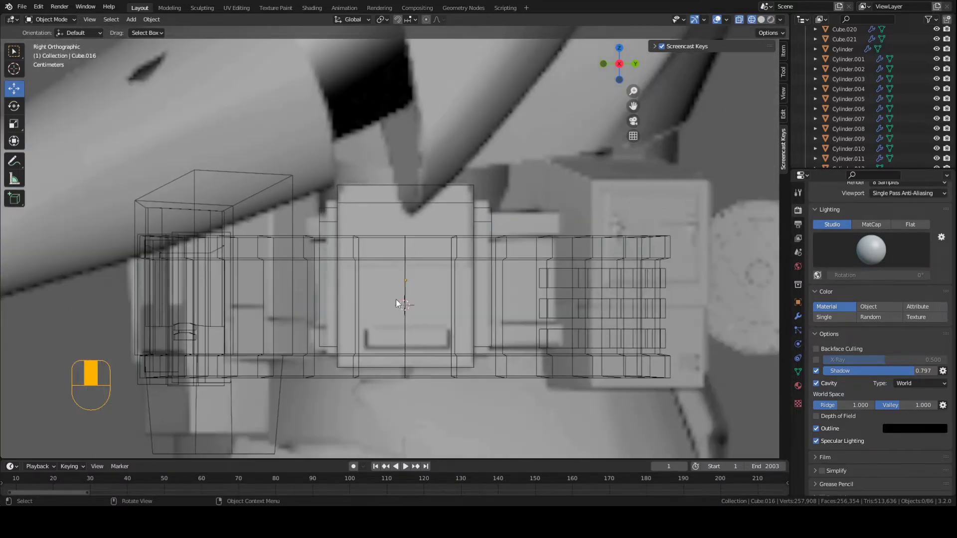
{"action": "key", "text": "z"}
{"action": "scroll", "coordinate": [464, 298], "scroll_direction": "up", "scroll_amount": 3}
Step: Save the file and cut two horizontal edge loops around the pouch in Edit Mode
{"action": "left_click", "coordinate": [439, 301]}
{"action": "key", "text": "ctrl+s"}
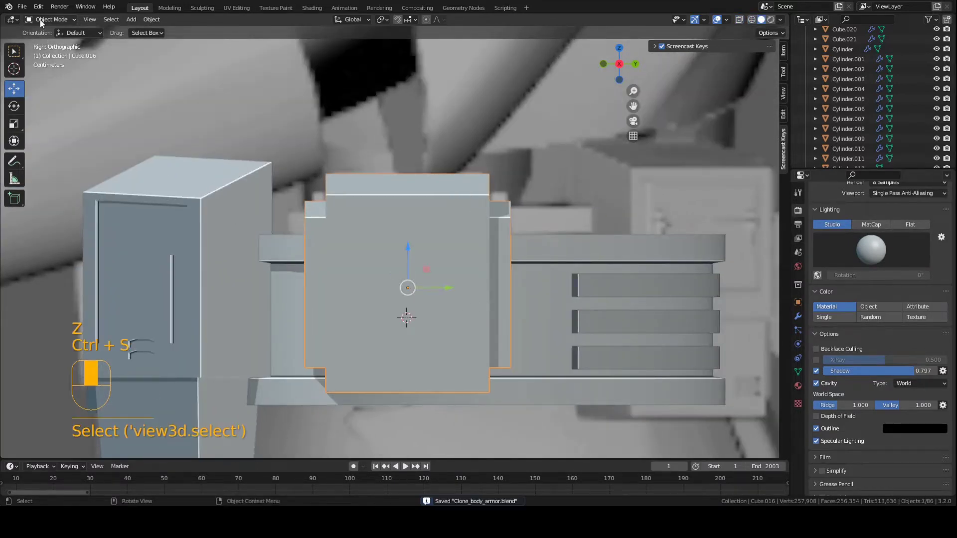
{"action": "left_click", "coordinate": [47, 19]}
{"action": "left_click", "coordinate": [44, 22]}
{"action": "left_click", "coordinate": [44, 20]}
{"action": "left_click", "coordinate": [45, 41]}
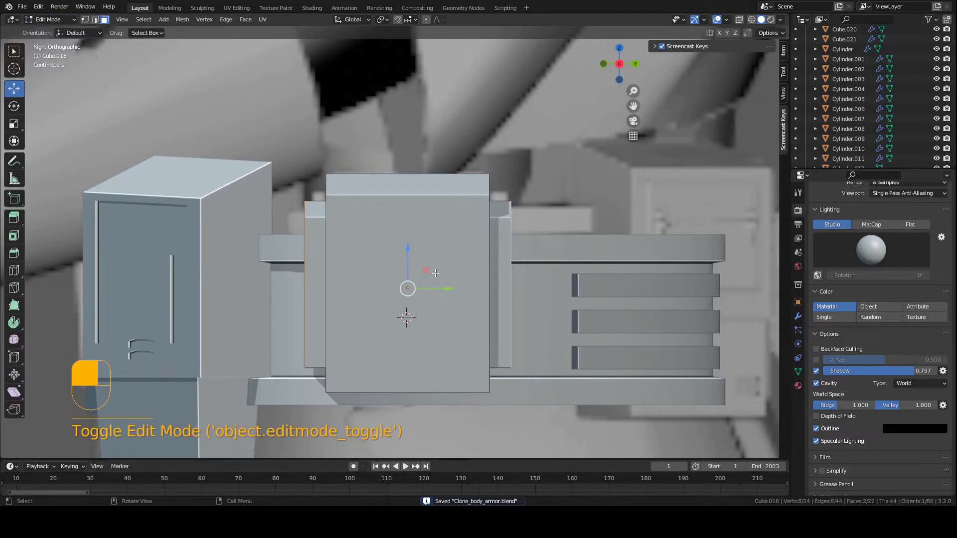
{"action": "scroll", "coordinate": [394, 241], "scroll_direction": "up", "scroll_amount": 1}
{"action": "key", "text": "a"}
{"action": "key", "text": "a"}
{"action": "key", "text": "ctrl+r"}
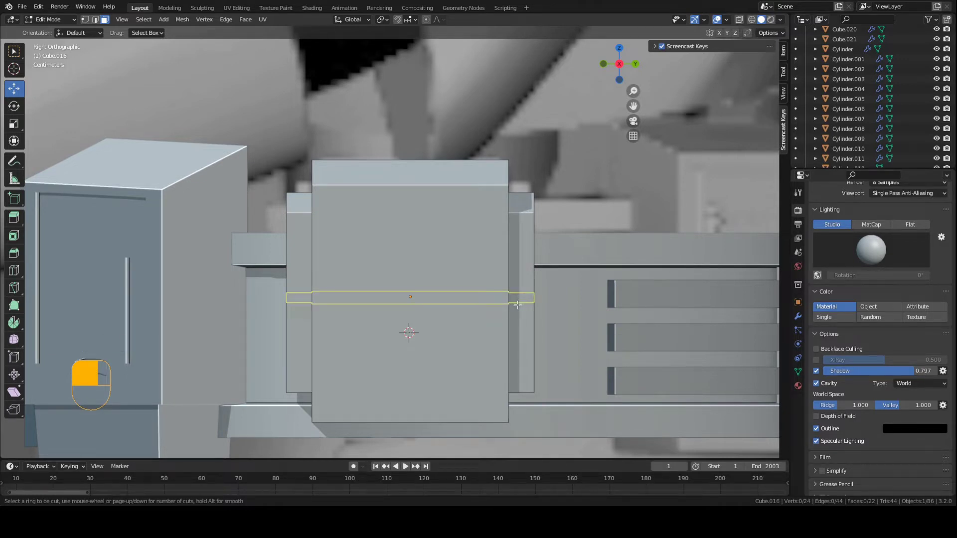
{"action": "scroll", "coordinate": [517, 305], "scroll_direction": "up", "scroll_amount": 1}
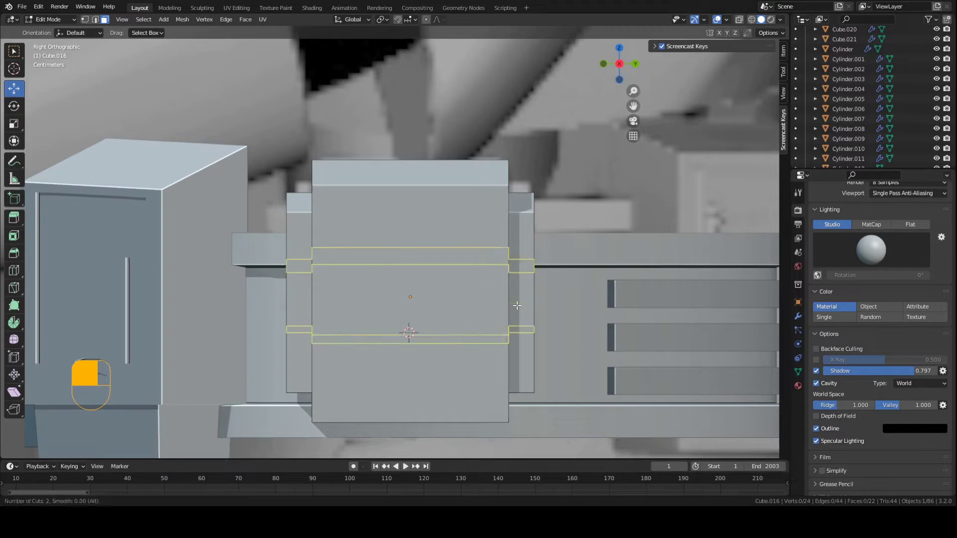
{"action": "left_click", "coordinate": [517, 305]}
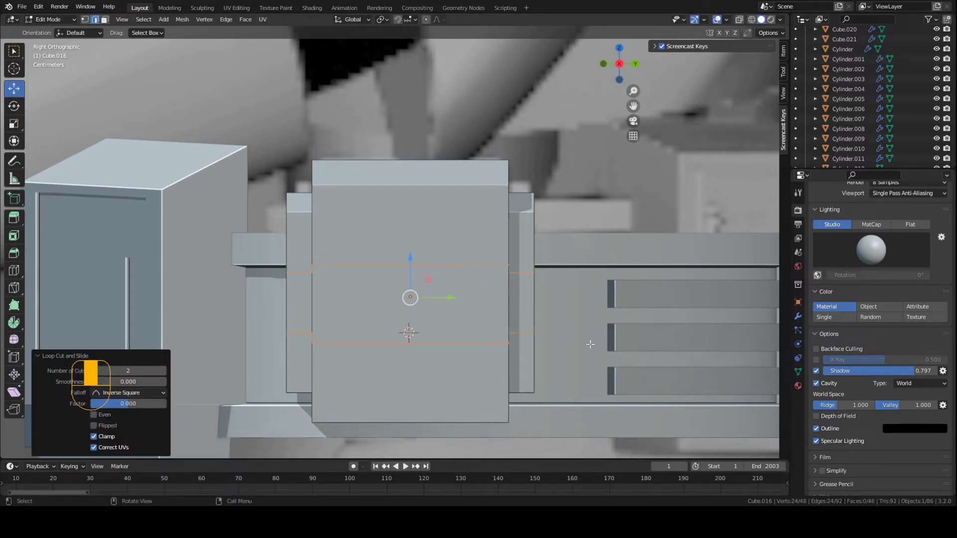
Step: Scale the two edge loops together along Z by 0.057 into a narrow band, and save the file
{"action": "key", "text": "s"}
{"action": "key", "text": "z"}
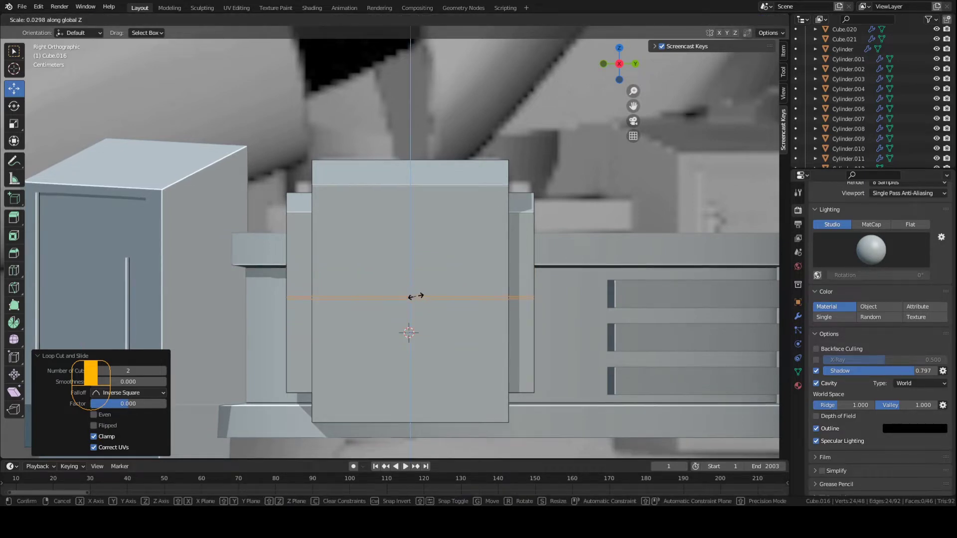
{"action": "left_click", "coordinate": [417, 296]}
{"action": "middle_click_drag", "start_coordinate": [419, 296], "coordinate": [442, 347]}
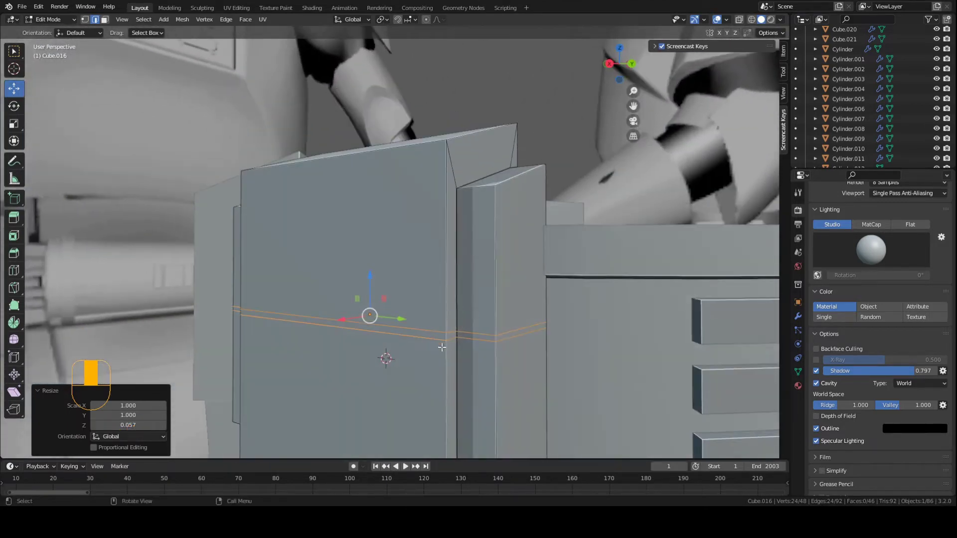
{"action": "key", "text": "a"}
{"action": "key", "text": "a"}
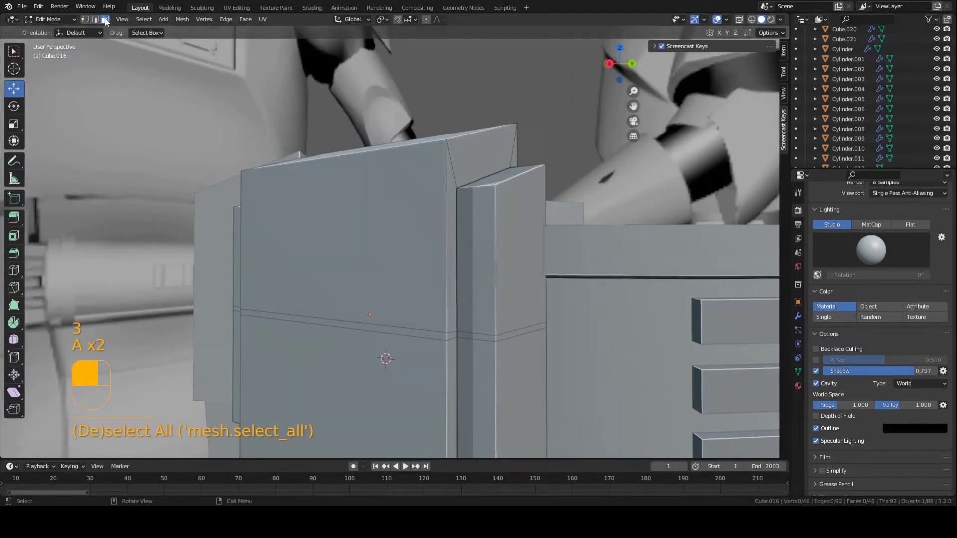
{"action": "key", "text": "ctrl+s"}
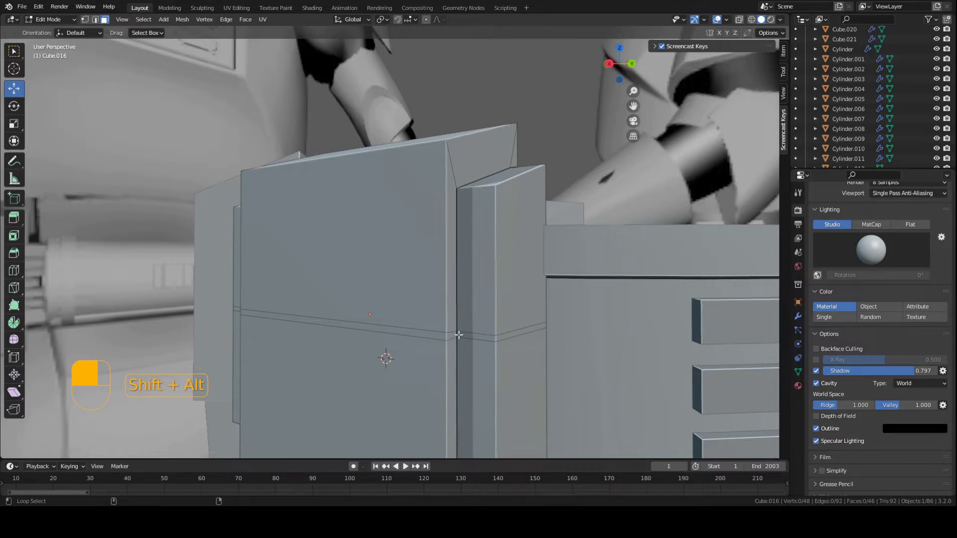
Step: Select the full ring of thin faces between the two close edge loops, and save the file
{"action": "mouse_move", "coordinate": [413, 328]}
{"action": "middle_mouse_down"}
{"action": "mouse_move", "coordinate": [402, 335]}
{"action": "mouse_move", "coordinate": [426, 348]}
{"action": "mouse_move", "coordinate": [378, 321]}
{"action": "mouse_move", "coordinate": [309, 323]}
{"action": "mouse_move", "coordinate": [364, 334]}
{"action": "mouse_move", "coordinate": [429, 317]}
{"action": "mouse_move", "coordinate": [463, 337]}
{"action": "mouse_move", "coordinate": [485, 329]}
{"action": "middle_mouse_up"}
{"action": "left_click", "coordinate": [361, 332], "text": "alt+shift"}
{"action": "key", "text": "z"}
{"action": "left_click", "coordinate": [307, 329]}
{"action": "key", "text": "z"}
{"action": "key", "text": "ctrl+s"}
{"action": "scroll", "coordinate": [471, 348], "scroll_direction": "up", "scroll_amount": 2}
{"action": "scroll", "coordinate": [562, 348], "scroll_direction": "up", "scroll_amount": 1}
{"action": "middle_click_drag", "start_coordinate": [562, 349], "coordinate": [607, 368]}
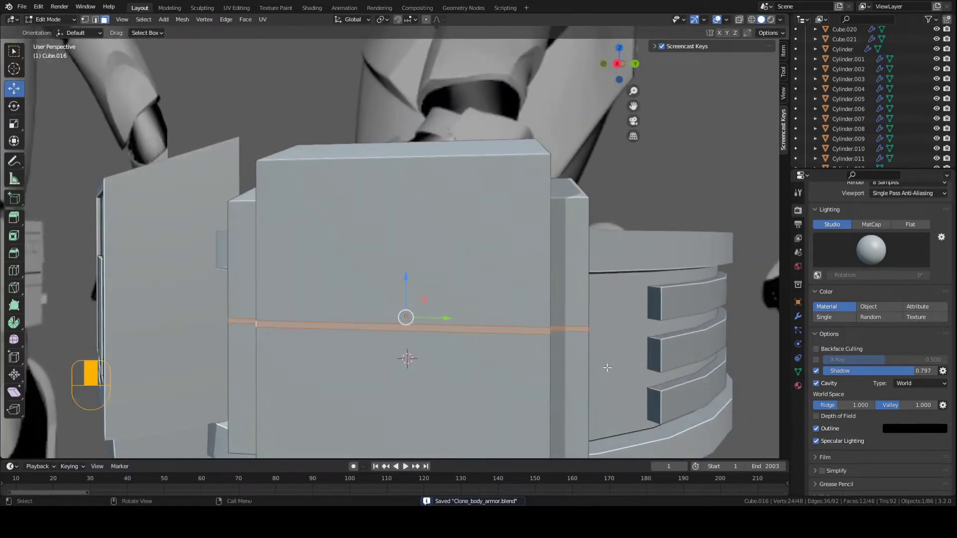
Step: Extrude the thin face ring and scale it inward to about 0.974 as a groove, then save in Object Mode
{"action": "key", "text": "e"}
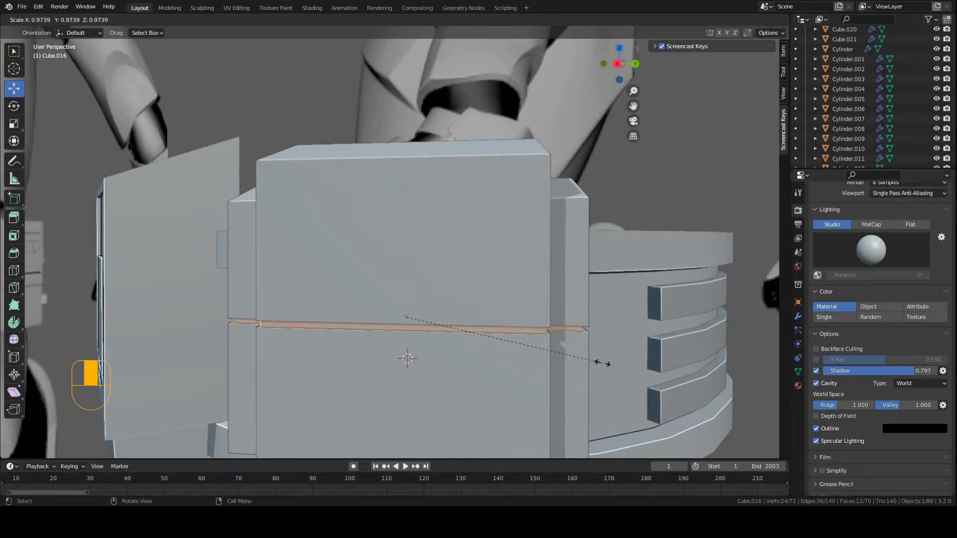
{"action": "left_click", "coordinate": [601, 363]}
{"action": "middle_click_drag", "start_coordinate": [430, 329], "coordinate": [469, 291]}
{"action": "key", "text": "Tab"}
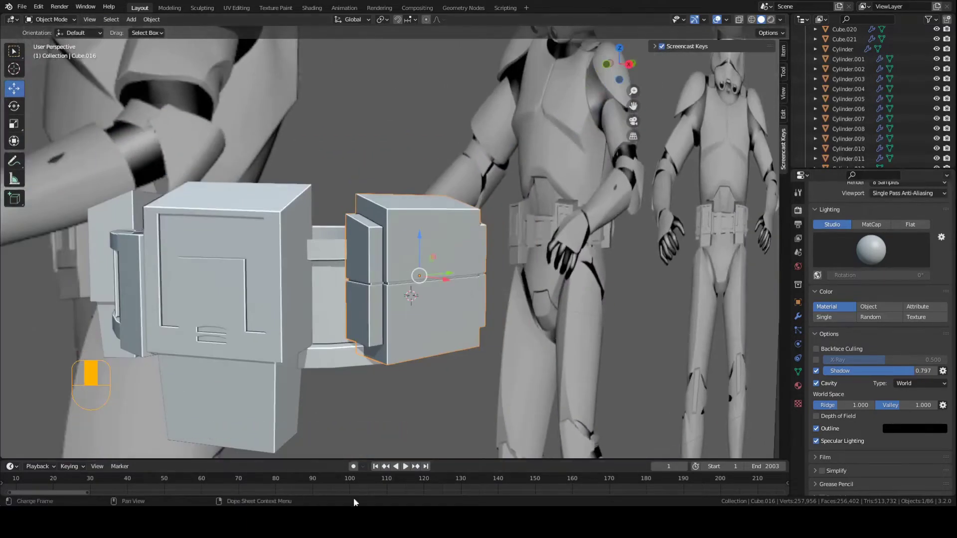
{"action": "key", "text": "KP_3"}
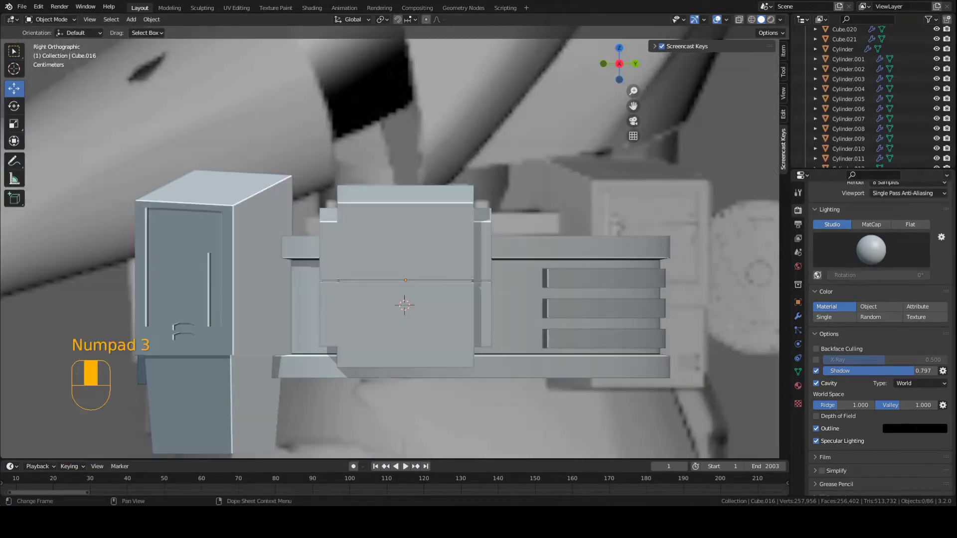
{"action": "left_click", "coordinate": [385, 347]}
{"action": "scroll", "coordinate": [401, 304], "scroll_direction": "up", "scroll_amount": 3}
{"action": "key", "text": "ctrl+s"}
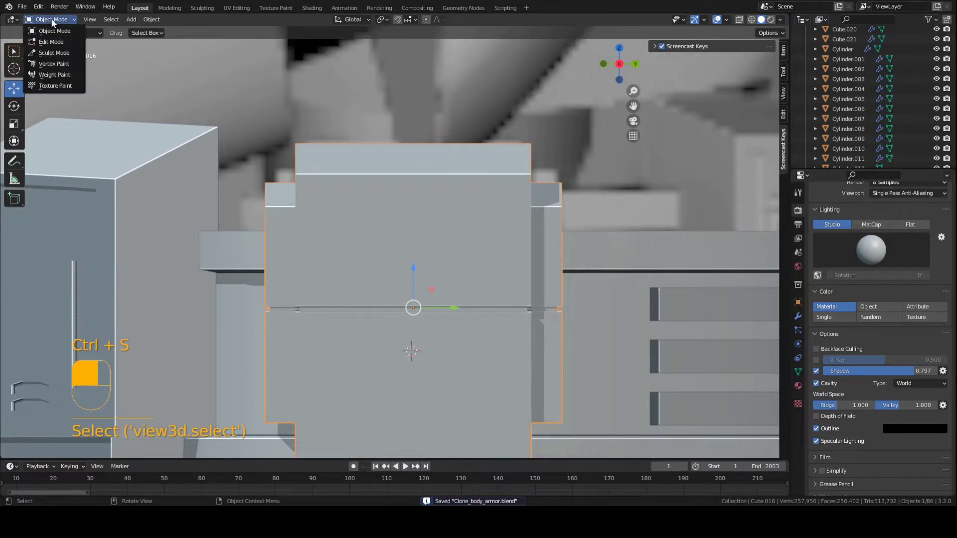
Step: Select the pouch's lower front face in Edit Mode and snap the 3D cursor to it
{"action": "key", "text": "Tab"}
{"action": "middle_click_drag", "start_coordinate": [378, 358], "coordinate": [347, 239], "text": "shift"}
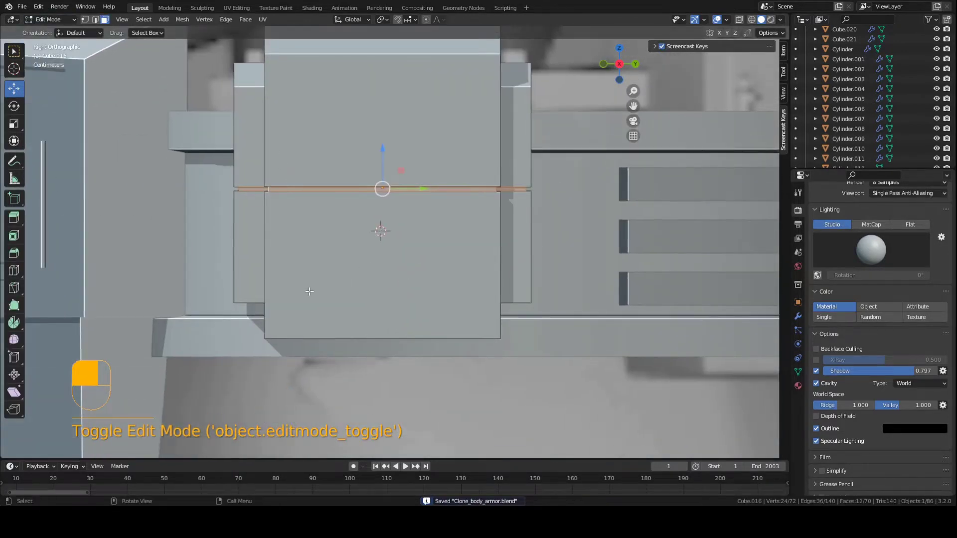
{"action": "key", "text": "a"}
{"action": "key", "text": "a"}
{"action": "left_click", "coordinate": [373, 302]}
{"action": "middle_click_drag", "start_coordinate": [373, 301], "coordinate": [469, 299]}
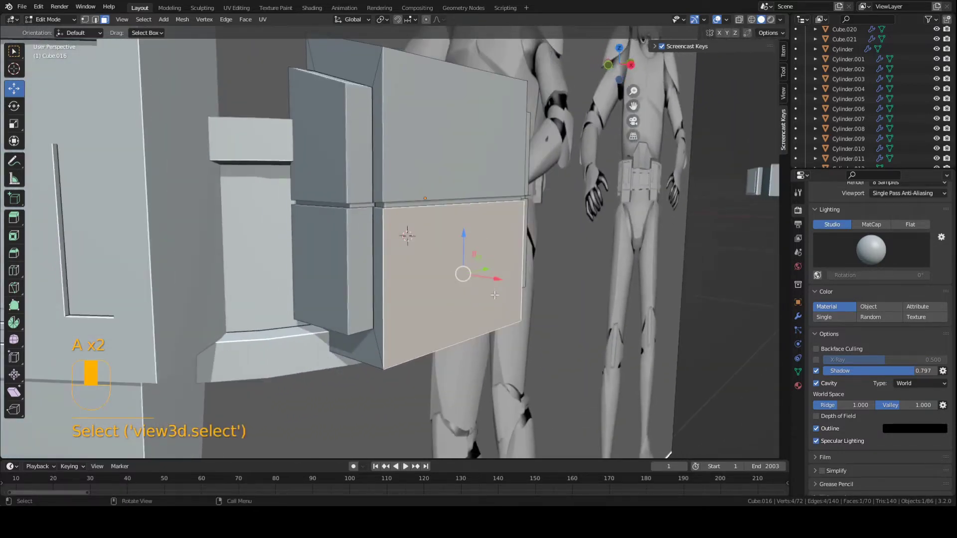
{"action": "key", "text": "shift+s"}
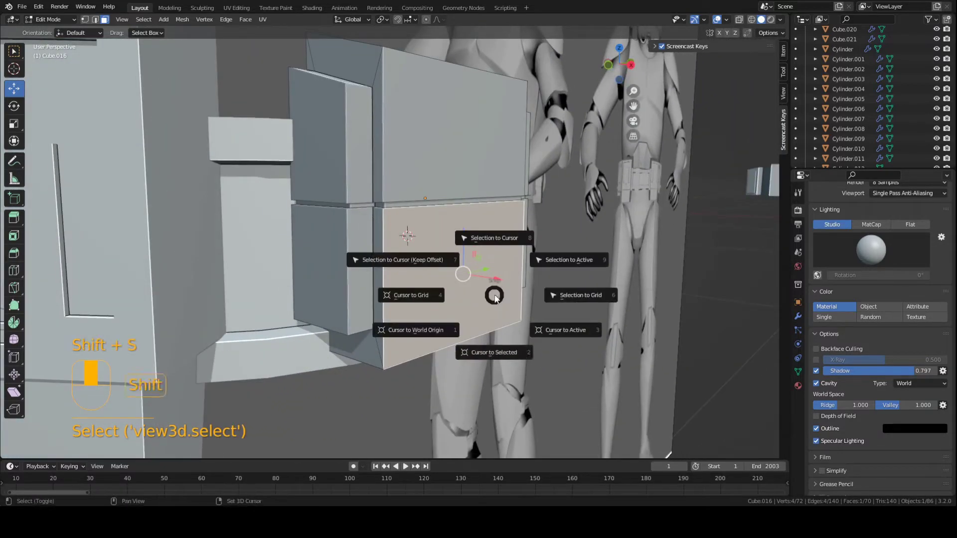
{"action": "left_click", "coordinate": [495, 335]}
Step: Add a cube at the 3D cursor and scale it uniformly by about -0.011
{"action": "key", "text": "shift+a"}
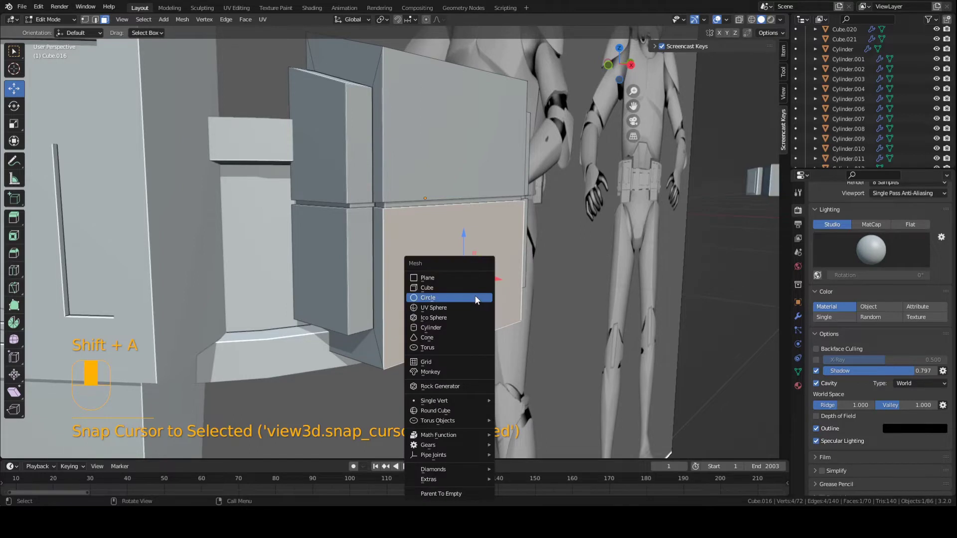
{"action": "left_click", "coordinate": [474, 288]}
{"action": "key", "text": "s"}
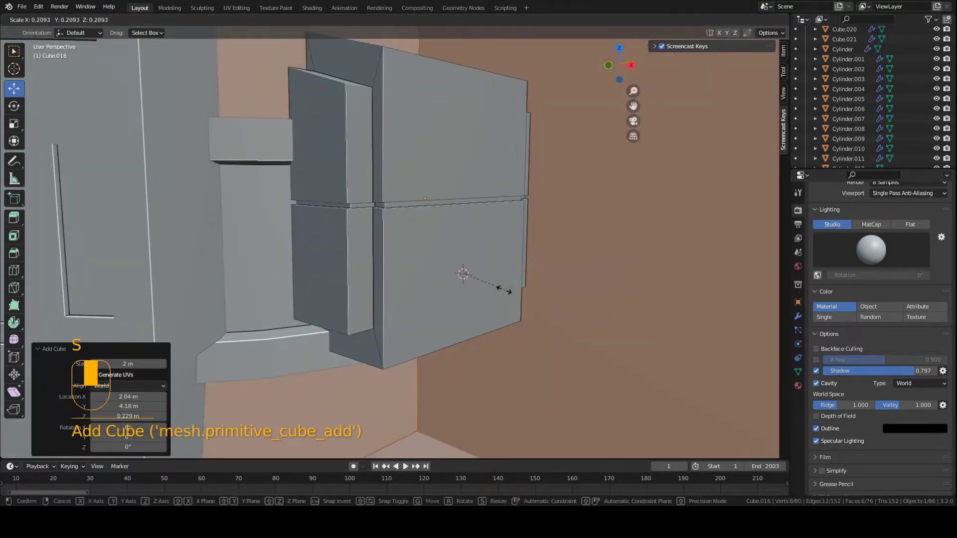
{"action": "left_click", "coordinate": [463, 273]}
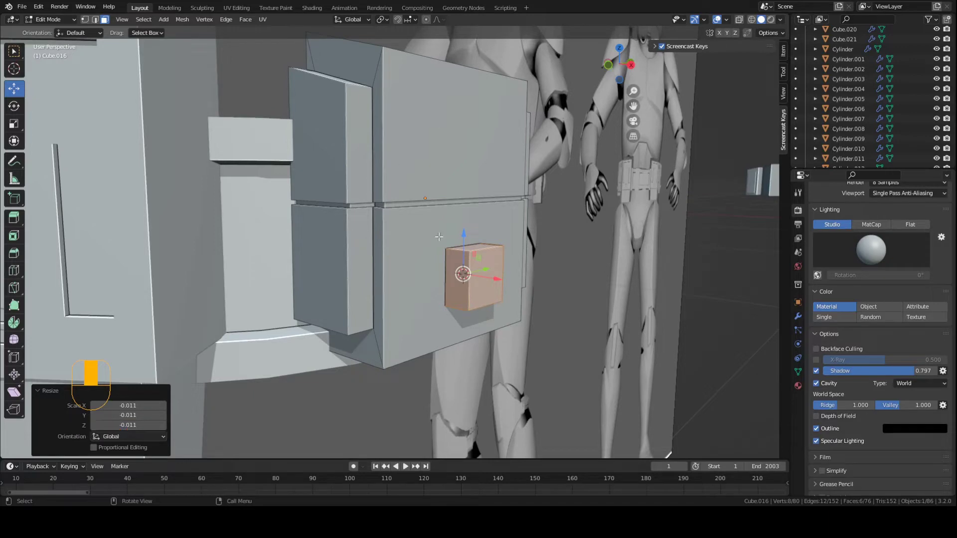
Step: Lower the small cube about 0.008 m along Z and move it about 0.012 m outward along X
{"action": "middle_click_drag", "start_coordinate": [439, 237], "coordinate": [463, 250]}
{"action": "key", "text": "g"}
{"action": "key", "text": "z"}
{"action": "left_click", "coordinate": [498, 319]}
{"action": "middle_click_drag", "start_coordinate": [498, 319], "coordinate": [516, 339]}
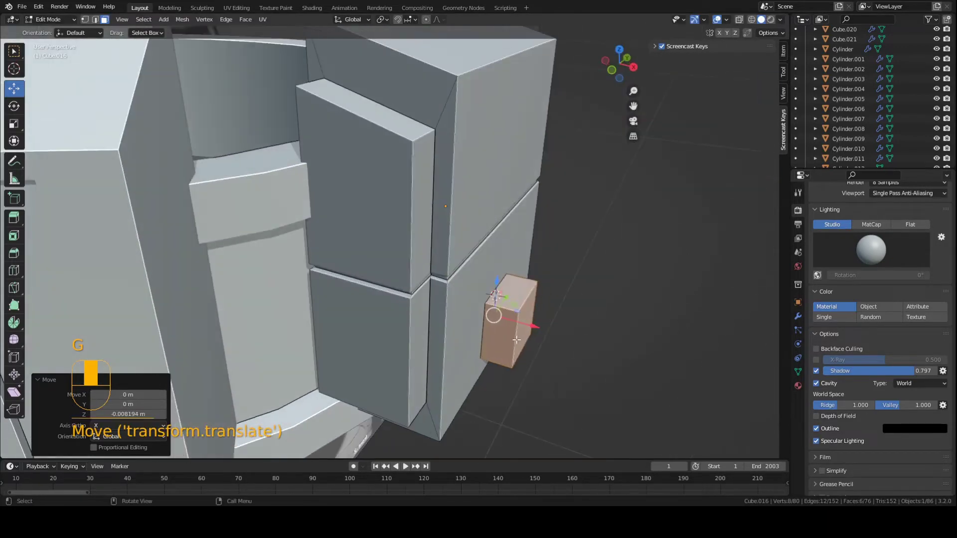
{"action": "key", "text": "g"}
{"action": "key", "text": "x"}
{"action": "left_click", "coordinate": [548, 344]}
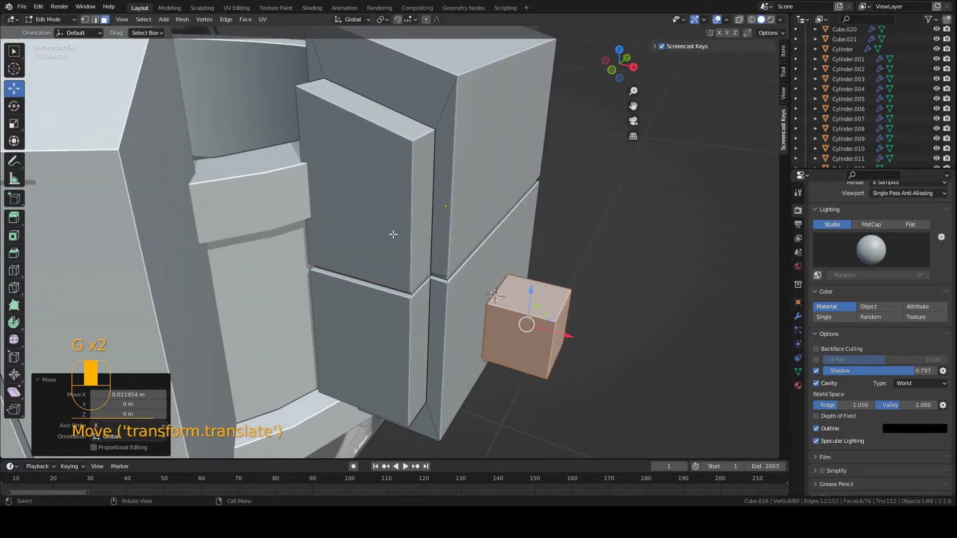
Step: Nudge the small cube about 0.0015 m back toward the pouch along X, and save the file
{"action": "scroll", "coordinate": [393, 234], "scroll_direction": "down", "scroll_amount": 3}
{"action": "middle_click_drag", "start_coordinate": [432, 290], "coordinate": [499, 297]}
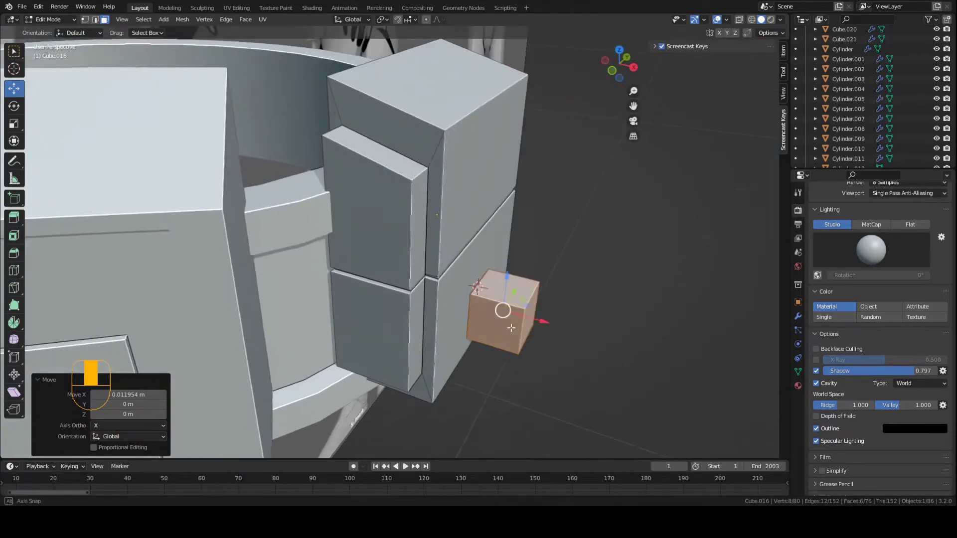
{"action": "key", "text": "g"}
{"action": "left_click", "coordinate": [514, 330]}
{"action": "middle_click_drag", "start_coordinate": [514, 331], "coordinate": [580, 362]}
{"action": "key", "text": "ctrl+s"}
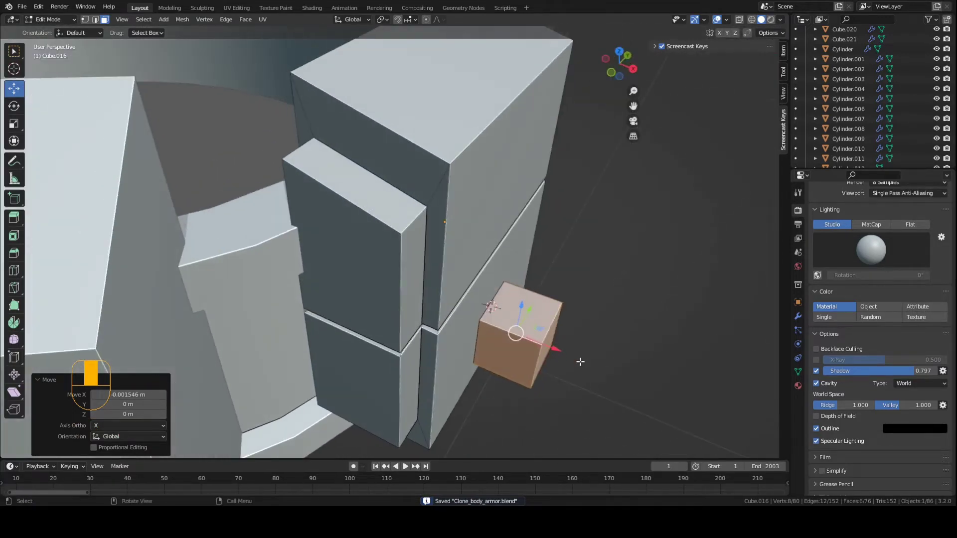
{"action": "left_click", "coordinate": [550, 352]}
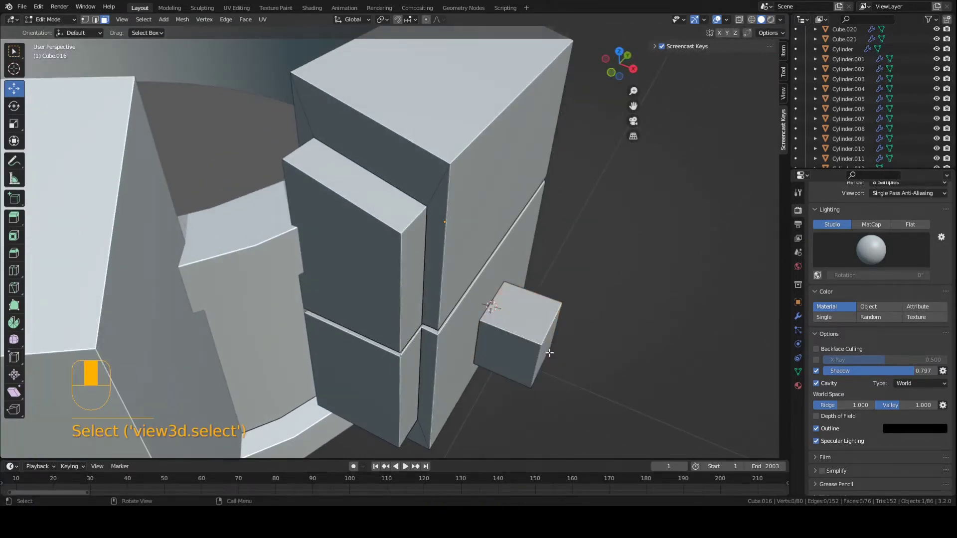
{"action": "key", "text": "ctrl+s"}
Step: Select the small cube's two opposite side faces and scale them apart along Y by 2.926
{"action": "left_click_drag", "start_coordinate": [581, 358], "coordinate": [551, 345]}
{"action": "middle_click_drag", "start_coordinate": [551, 345], "coordinate": [442, 373]}
{"action": "left_click", "coordinate": [324, 344], "text": "shift"}
{"action": "key", "text": "s"}
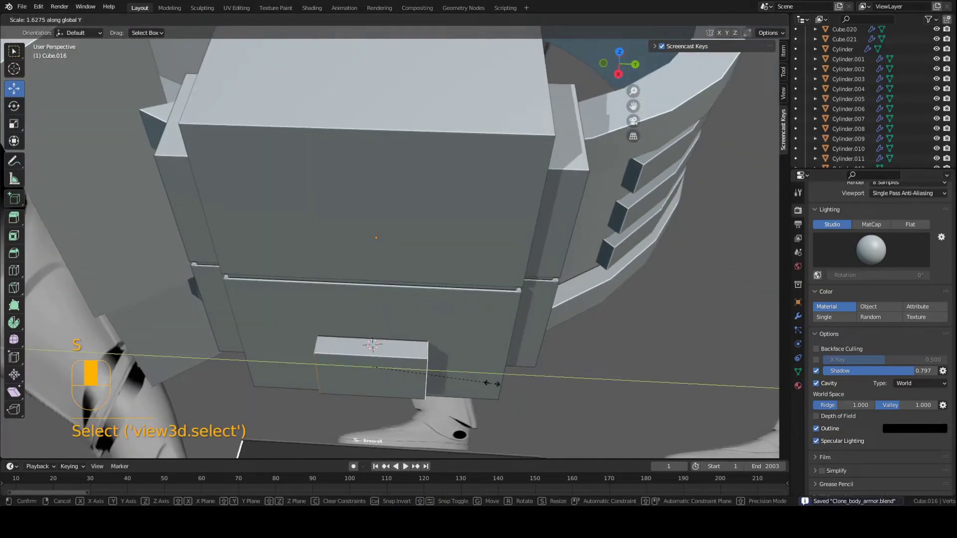
{"action": "left_click", "coordinate": [481, 382]}
{"action": "key", "text": "s"}
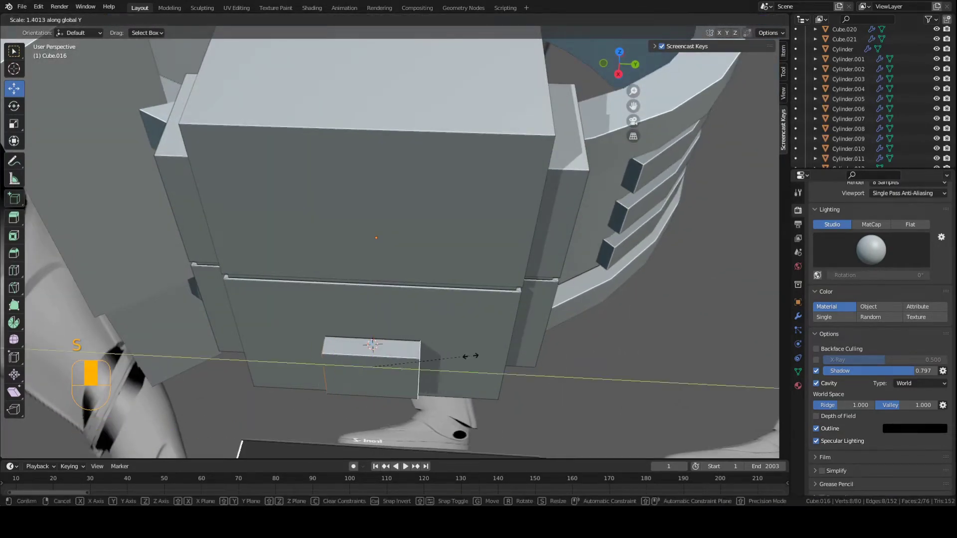
{"action": "left_click", "coordinate": [569, 371]}
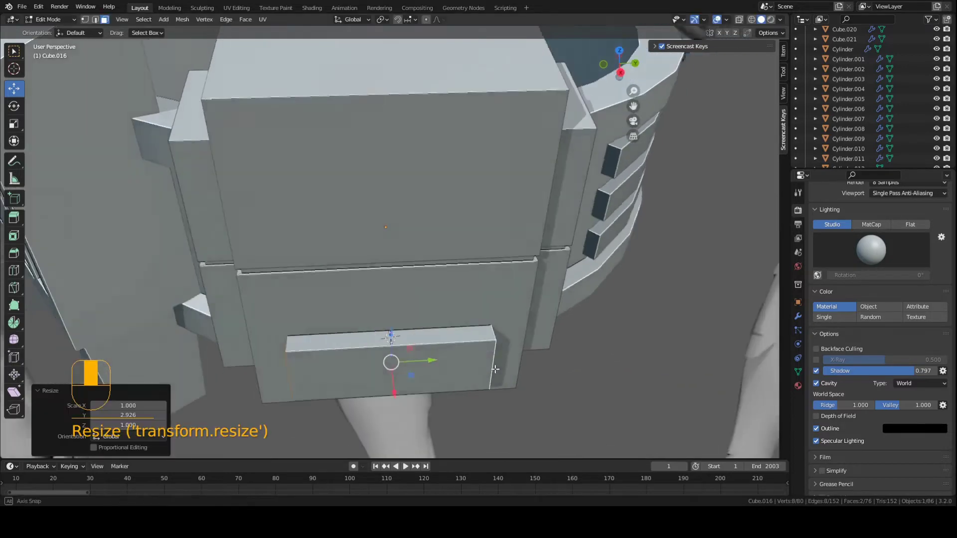
Step: Select the small block's two front vertical edges and scale them closer together along Y to taper its sides, and save the file
{"action": "middle_click_drag", "start_coordinate": [570, 371], "coordinate": [419, 374]}
{"action": "left_click", "coordinate": [355, 380]}
{"action": "key", "text": "ctrl+s"}
{"action": "key", "text": "2"}
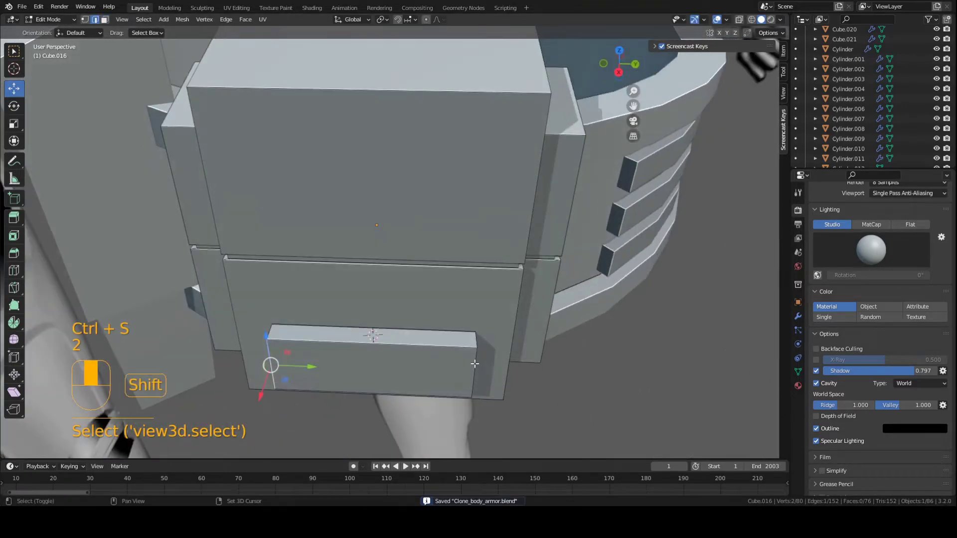
{"action": "left_click", "coordinate": [474, 364], "text": "shift"}
{"action": "middle_click_drag", "start_coordinate": [475, 364], "coordinate": [458, 369]}
{"action": "key", "text": "s"}
{"action": "key", "text": "y"}
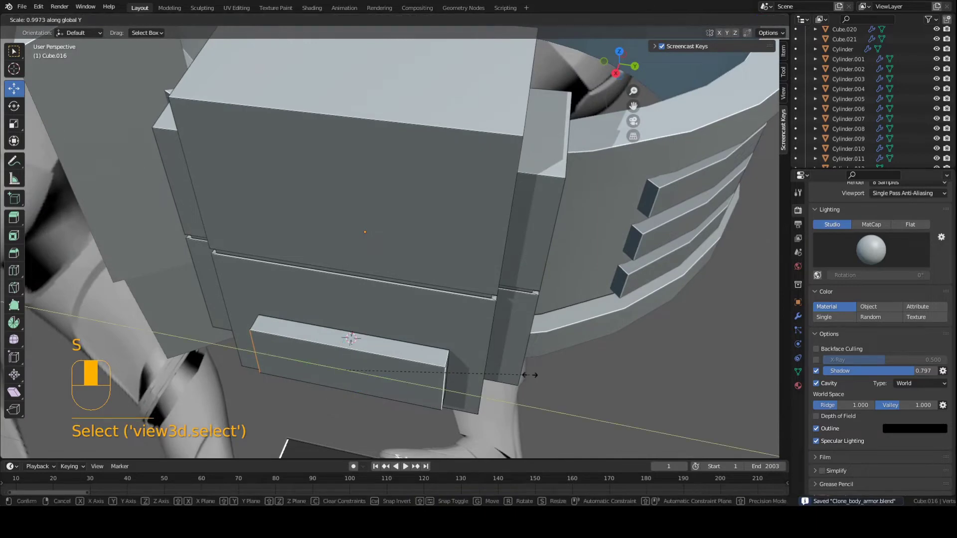
{"action": "left_click", "coordinate": [503, 367]}
{"action": "key", "text": "Tab"}
{"action": "key", "text": "a"}
{"action": "key", "text": "a"}
{"action": "middle_click_drag", "start_coordinate": [472, 328], "coordinate": [446, 320]}
{"action": "key", "text": "ctrl+s"}
Step: Return to mesh editing of the pouch and select all linked faces of the small tapered block for comparison with the side reference
{"action": "key", "text": "KP_3"}
{"action": "key", "text": "z"}
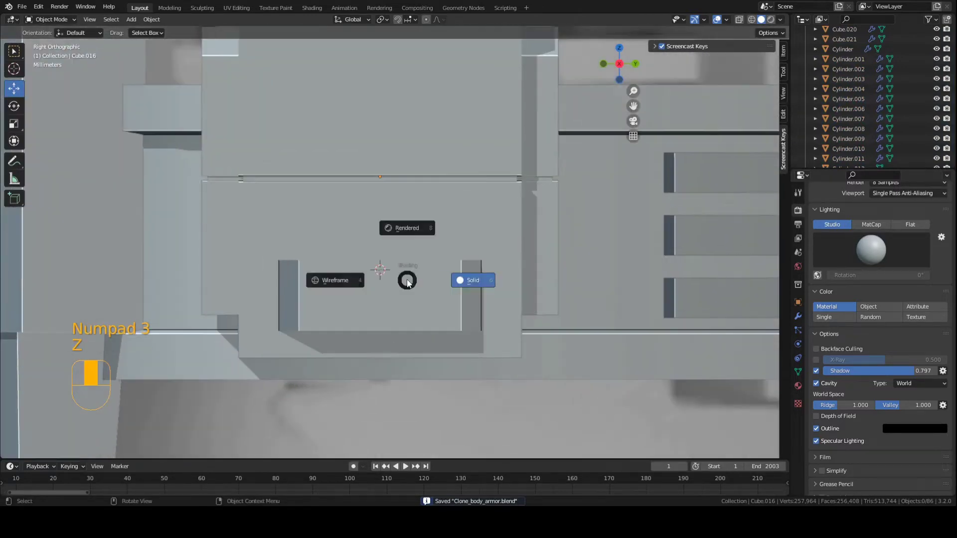
{"action": "left_click", "coordinate": [406, 258]}
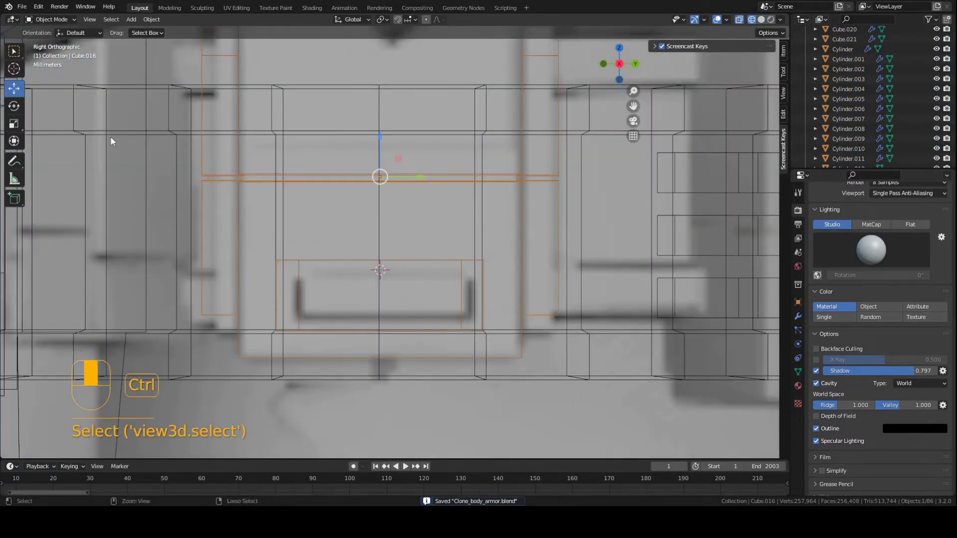
{"action": "key", "text": "ctrl+s"}
{"action": "left_click", "coordinate": [50, 20]}
{"action": "left_click", "coordinate": [50, 43]}
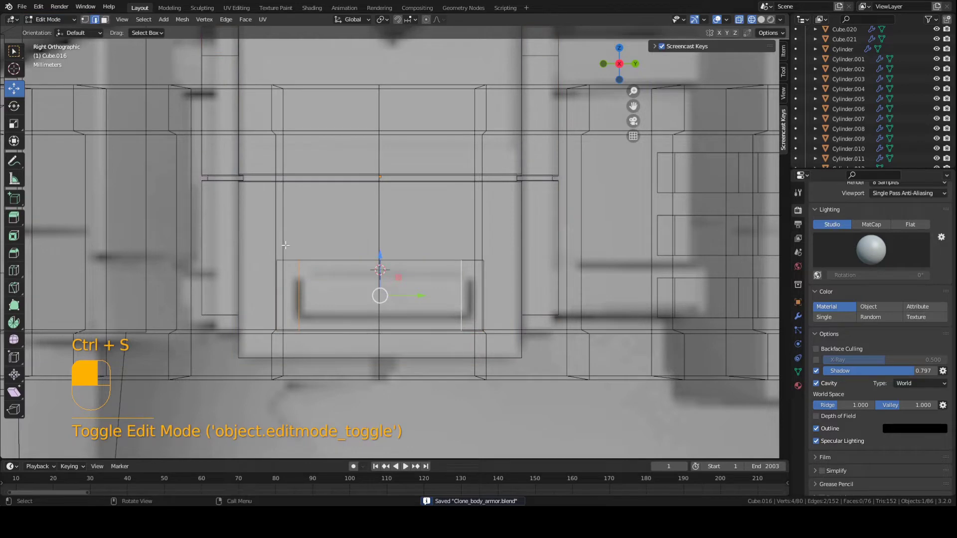
{"action": "key", "text": "z"}
{"action": "key", "text": "a"}
{"action": "key", "text": "a"}
{"action": "left_click", "coordinate": [393, 295]}
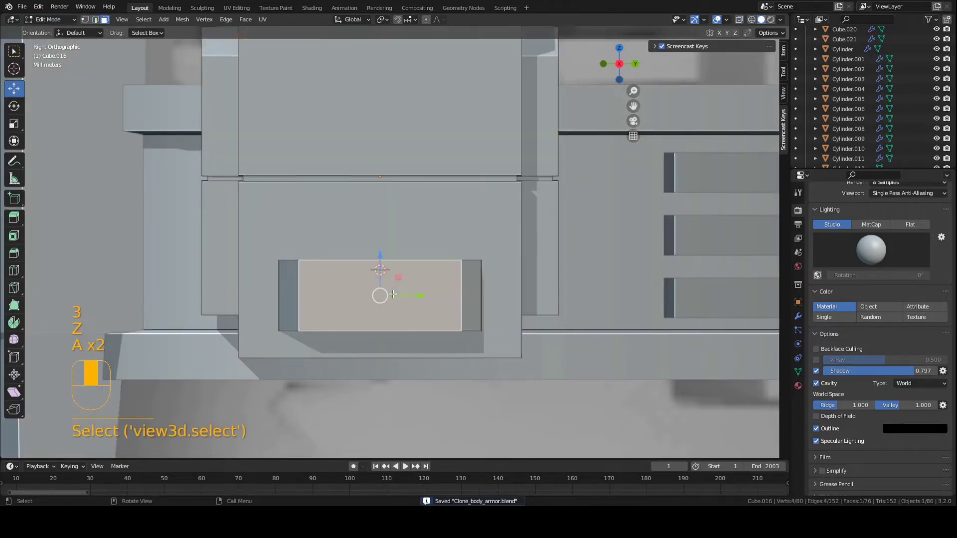
{"action": "key", "text": "l"}
{"action": "key", "text": "z"}
{"action": "scroll", "coordinate": [378, 294], "scroll_direction": "up", "scroll_amount": 1}
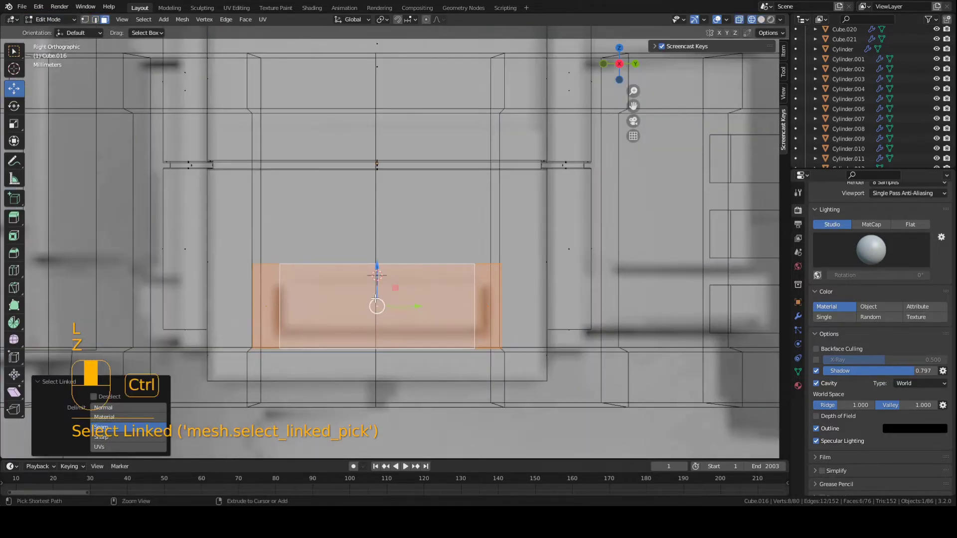
Step: Scale the small tapered block along Z by 0.692, and again by 0.884 to match the side reference's height
{"action": "key", "text": "ctrl+s"}
{"action": "key", "text": "z"}
{"action": "middle_click_drag", "start_coordinate": [383, 271], "coordinate": [421, 329]}
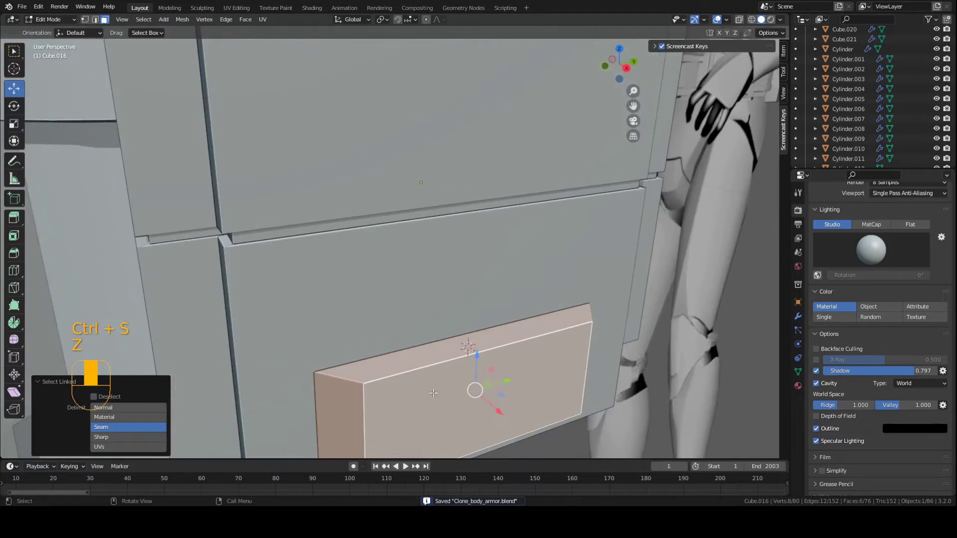
{"action": "scroll", "coordinate": [454, 381], "scroll_direction": "down", "scroll_amount": 3}
{"action": "middle_click_drag", "start_coordinate": [446, 369], "coordinate": [455, 354]}
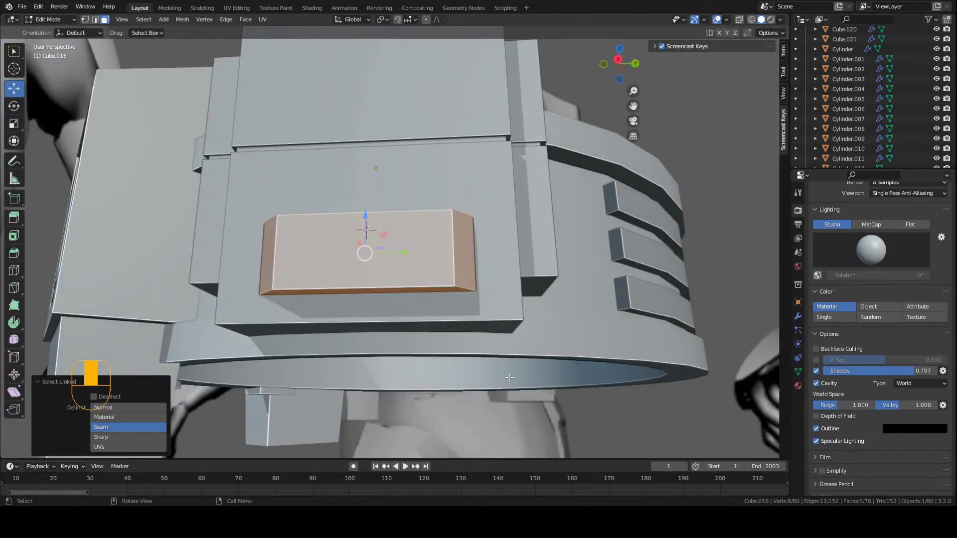
{"action": "key", "text": "s"}
{"action": "key", "text": "z"}
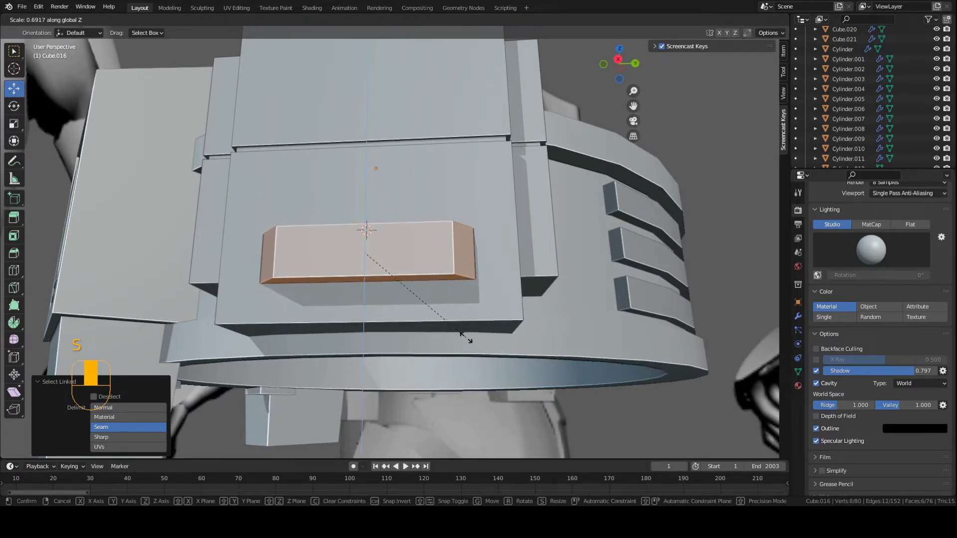
{"action": "left_click", "coordinate": [466, 339]}
{"action": "key", "text": "KP_3"}
{"action": "key", "text": "z"}
{"action": "key", "text": "s"}
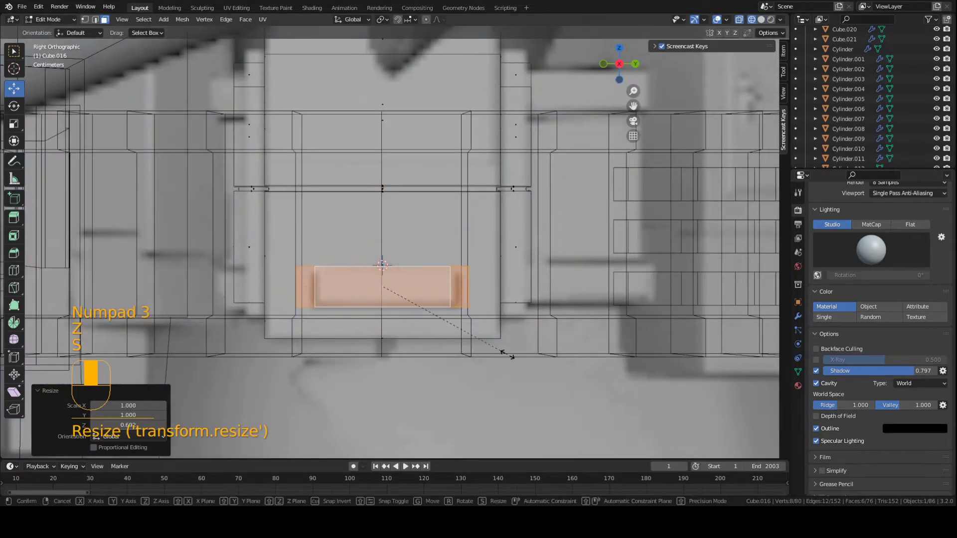
{"action": "left_click", "coordinate": [485, 342]}
{"action": "scroll", "coordinate": [357, 303], "scroll_direction": "up", "scroll_amount": 2}
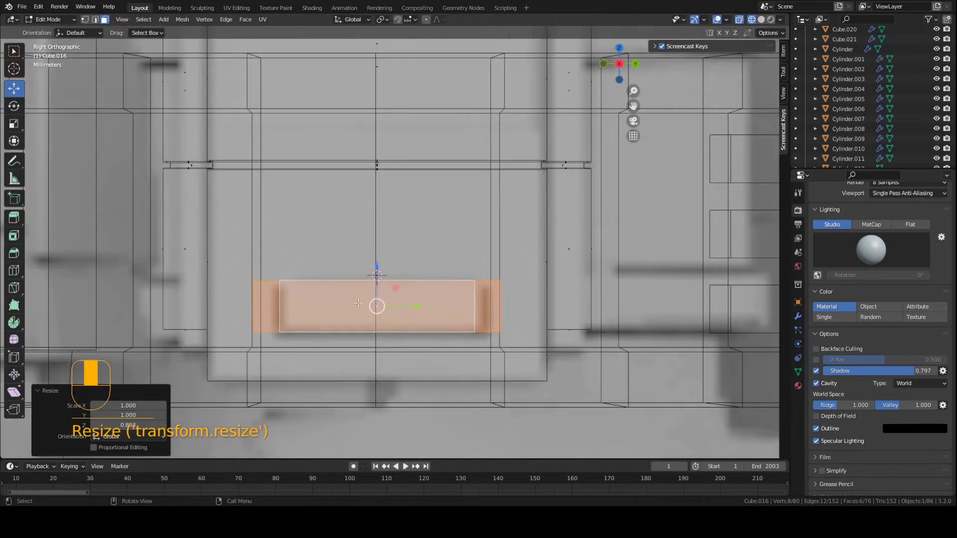
Step: Scale the small block along Y by about 0.88 to fit the reference, save the file and leave mesh editing
{"action": "key", "text": "s"}
{"action": "key", "text": "y"}
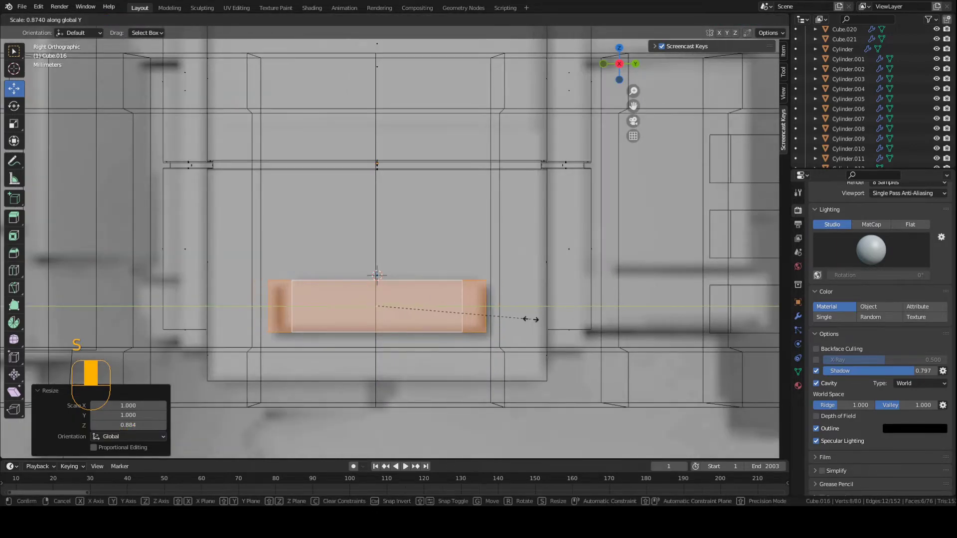
{"action": "left_click", "coordinate": [543, 320]}
{"action": "key", "text": "g"}
{"action": "key", "text": "z"}
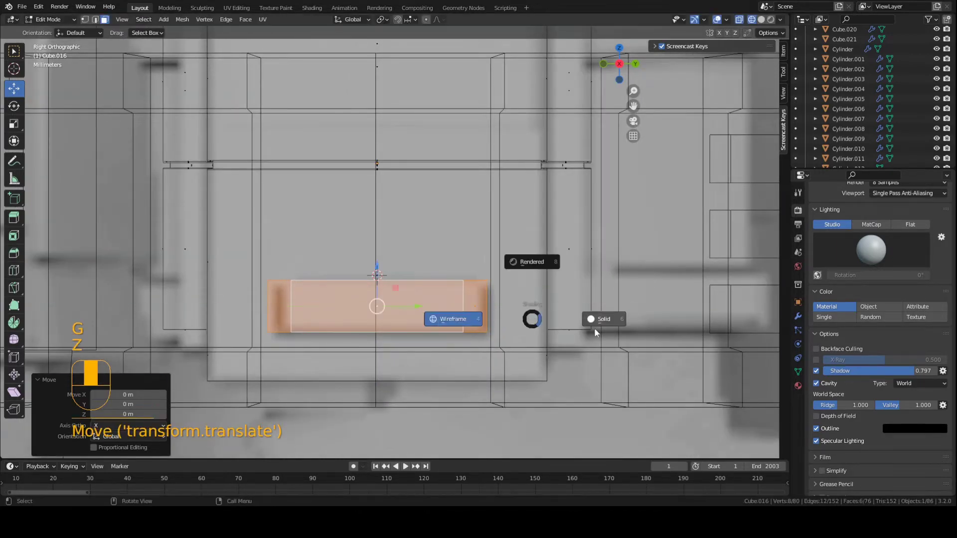
{"action": "left_click", "coordinate": [594, 328]}
{"action": "key", "text": "ctrl+s"}
{"action": "middle_click_drag", "start_coordinate": [449, 323], "coordinate": [145, 181]}
{"action": "key", "text": "Tab"}
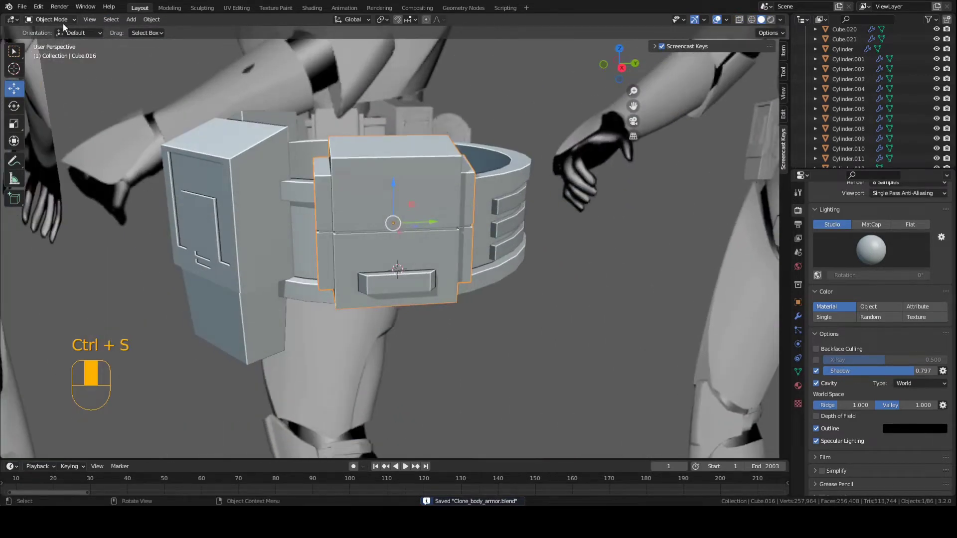
Step: Shade the side pouch smooth with Auto Smooth enabled at 30°, and save the file
{"action": "right_click", "coordinate": [414, 250]}
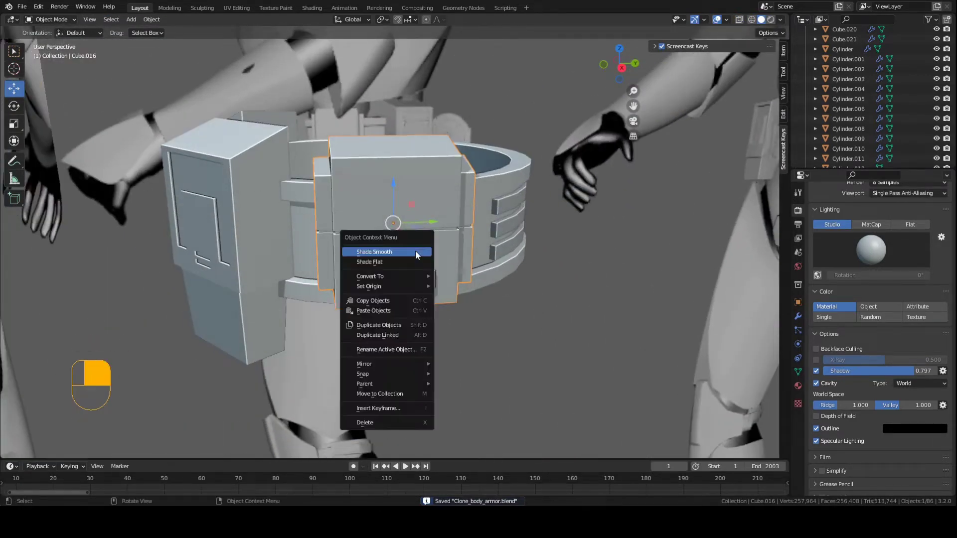
{"action": "left_click", "coordinate": [415, 250]}
{"action": "left_click", "coordinate": [798, 372]}
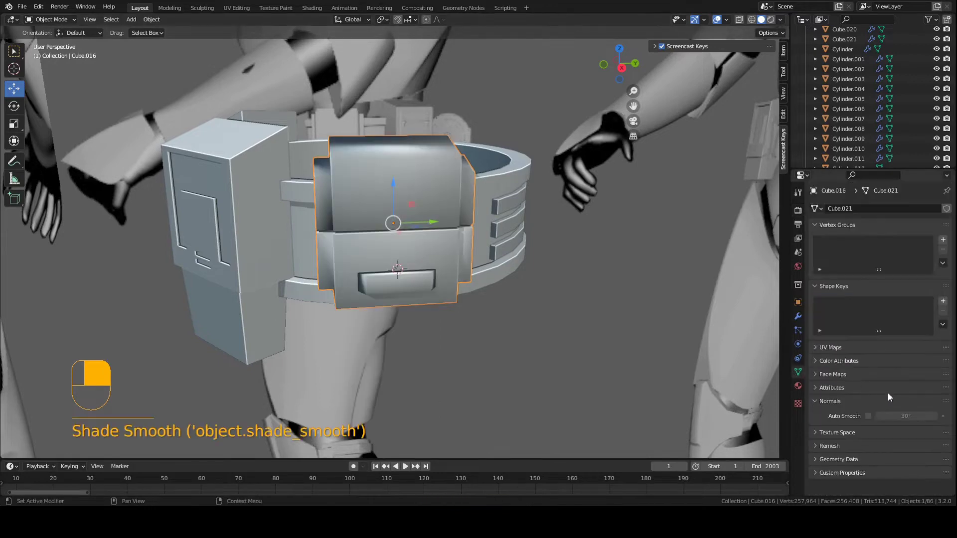
{"action": "left_click", "coordinate": [868, 415]}
{"action": "middle_click_drag", "start_coordinate": [474, 280], "coordinate": [477, 301]}
{"action": "key", "text": "ctrl+s"}
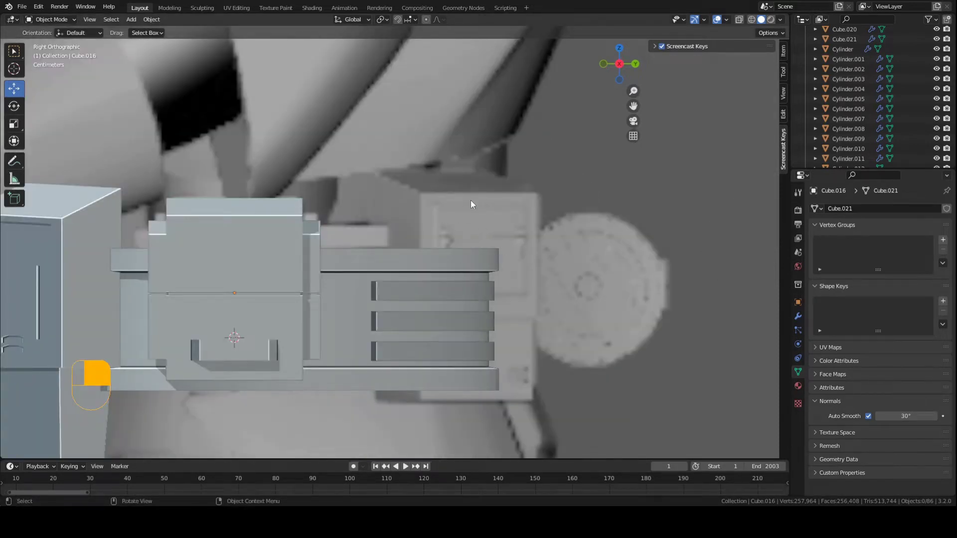
Step: Add a cube at the 3D cursor on the belt's ridged side, scale it uniformly by 0.031, and save the file
{"action": "scroll", "coordinate": [484, 272], "scroll_direction": "down", "scroll_amount": 1}
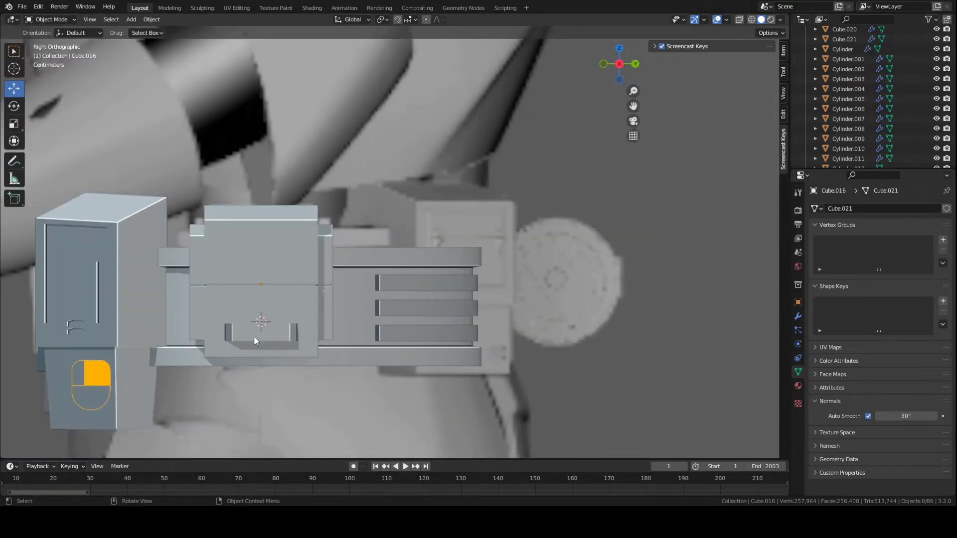
{"action": "scroll", "coordinate": [418, 253], "scroll_direction": "up", "scroll_amount": 2}
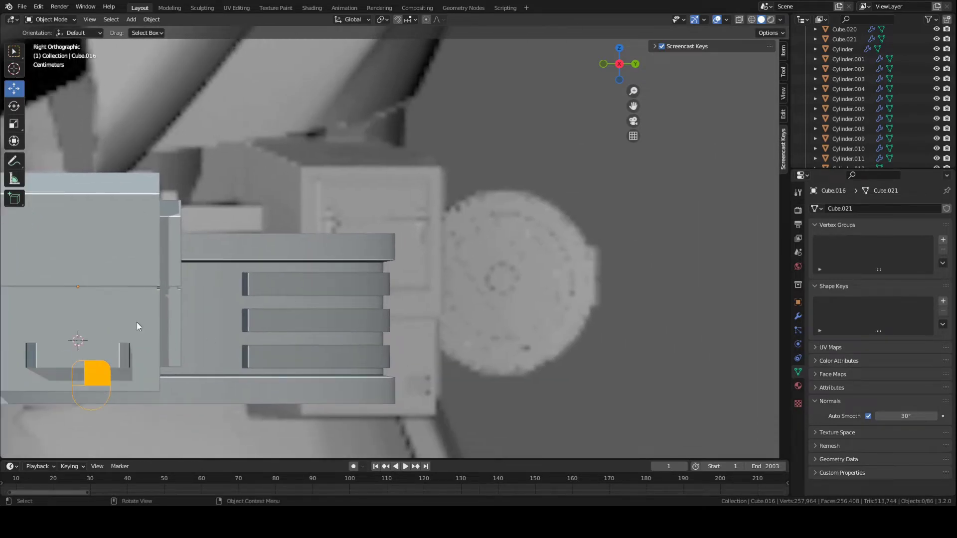
{"action": "middle_click_drag", "start_coordinate": [370, 273], "coordinate": [346, 283]}
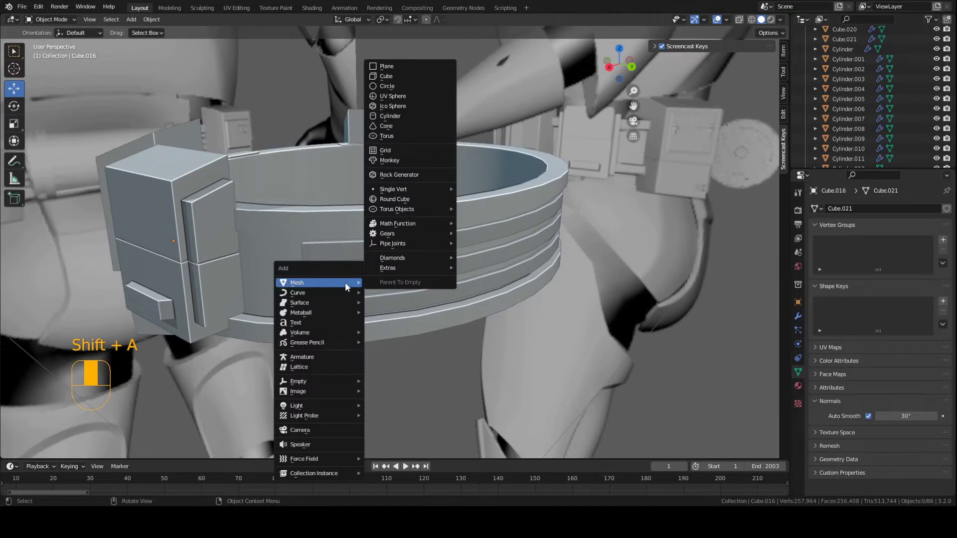
{"action": "left_click", "coordinate": [385, 76]}
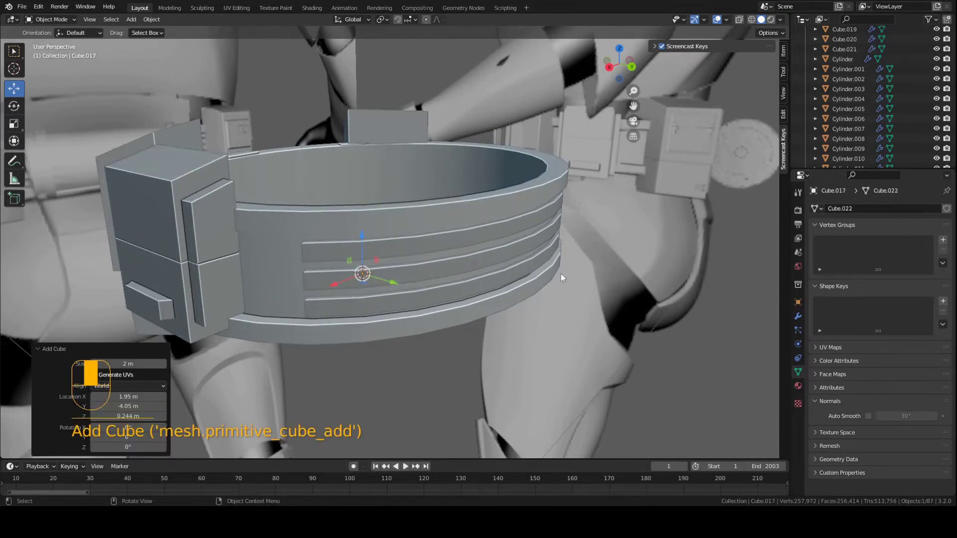
{"action": "key", "text": "s"}
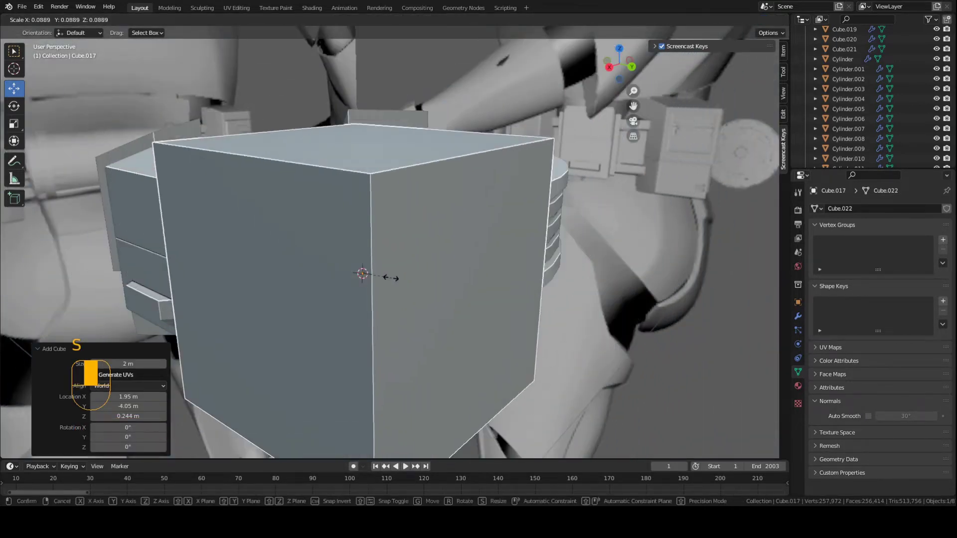
{"action": "left_click", "coordinate": [399, 269]}
{"action": "key", "text": "ctrl+s"}
{"action": "scroll", "coordinate": [399, 272], "scroll_direction": "up", "scroll_amount": 3}
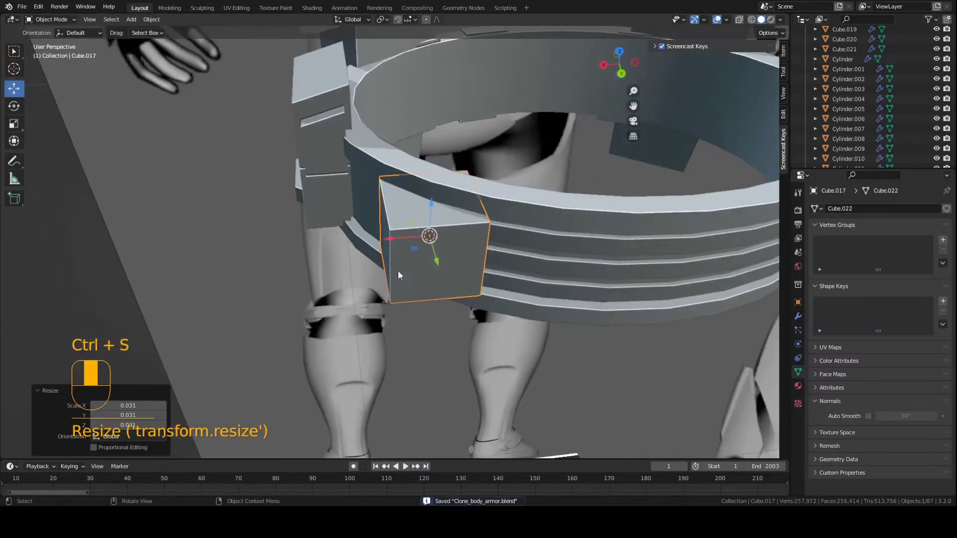
Step: Move the new cube about 0.04 m outward along X and about 0.035 m toward the belt's rear along Y
{"action": "key", "text": "g"}
{"action": "left_click", "coordinate": [422, 264]}
{"action": "scroll", "coordinate": [422, 267], "scroll_direction": "down", "scroll_amount": 3}
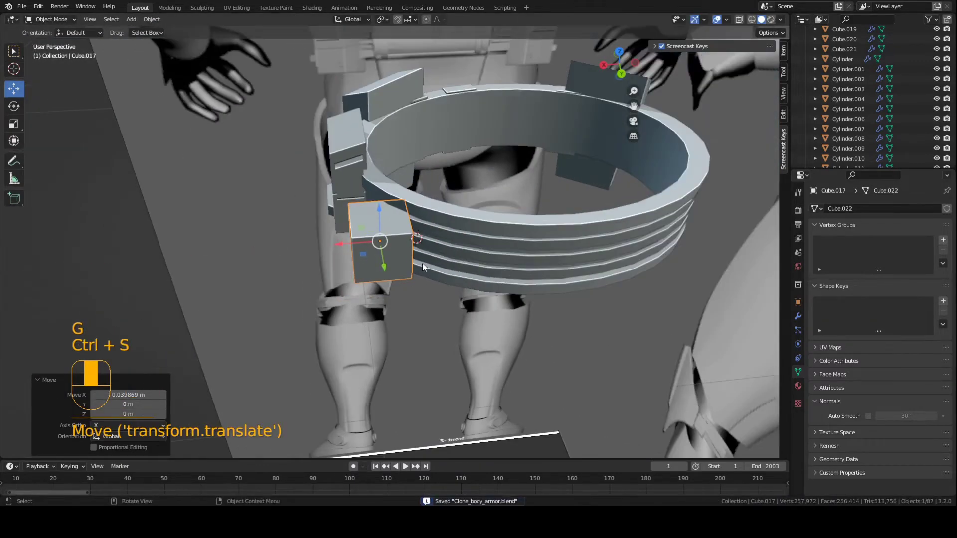
{"action": "key", "text": "KP_1"}
{"action": "key", "text": "KP_3"}
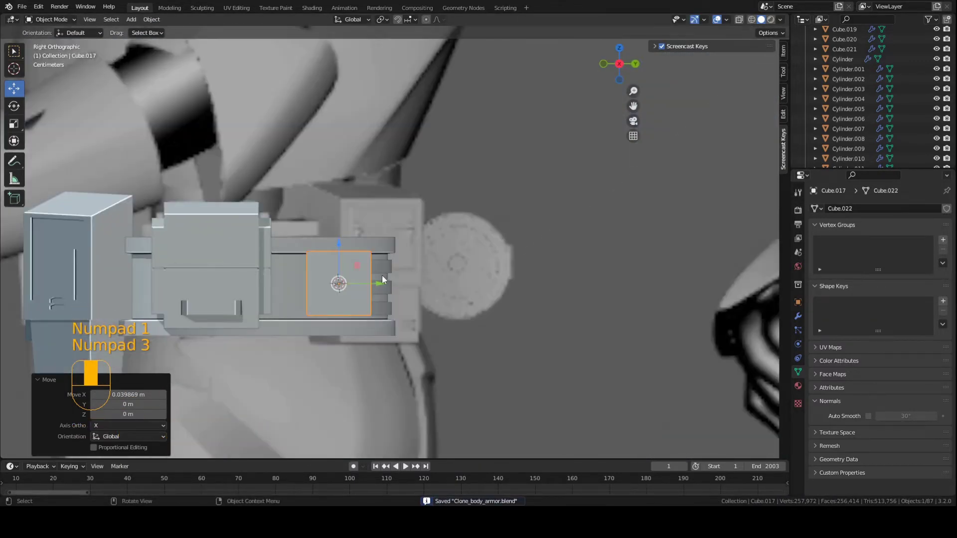
{"action": "key", "text": "g"}
{"action": "key", "text": "g"}
{"action": "left_click", "coordinate": [395, 273]}
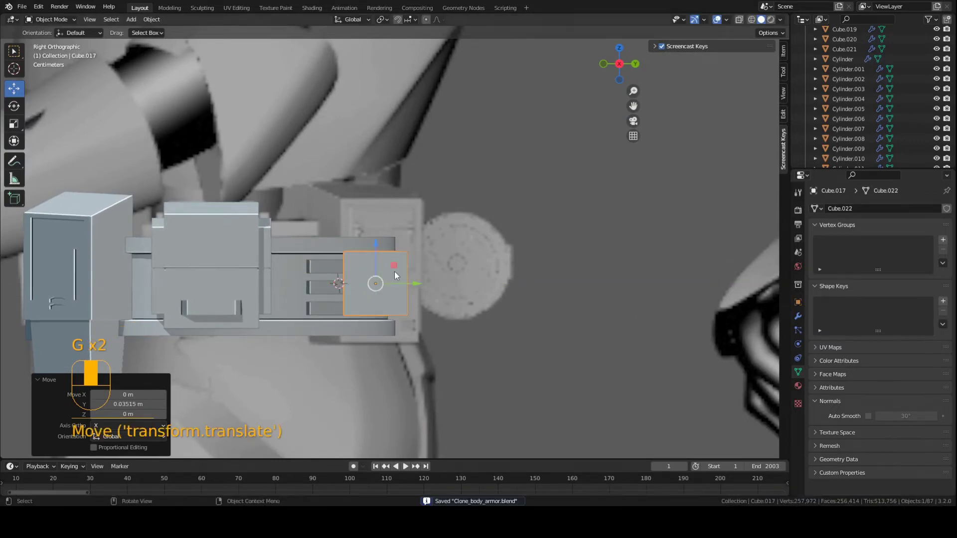
Step: Try rotating the new cube by 29.9° around the Z axis
{"action": "key", "text": "r"}
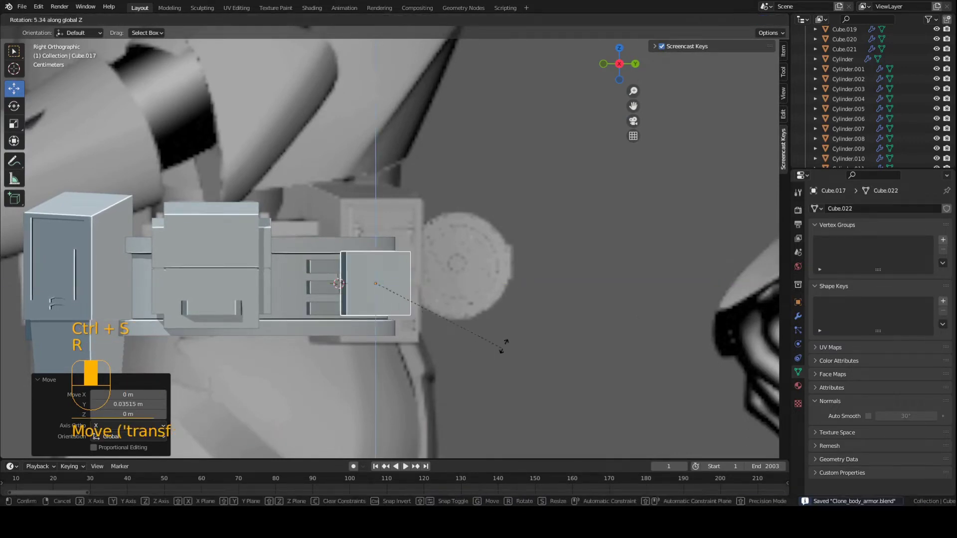
{"action": "left_click", "coordinate": [498, 298]}
{"action": "key", "text": "ctrl+s"}
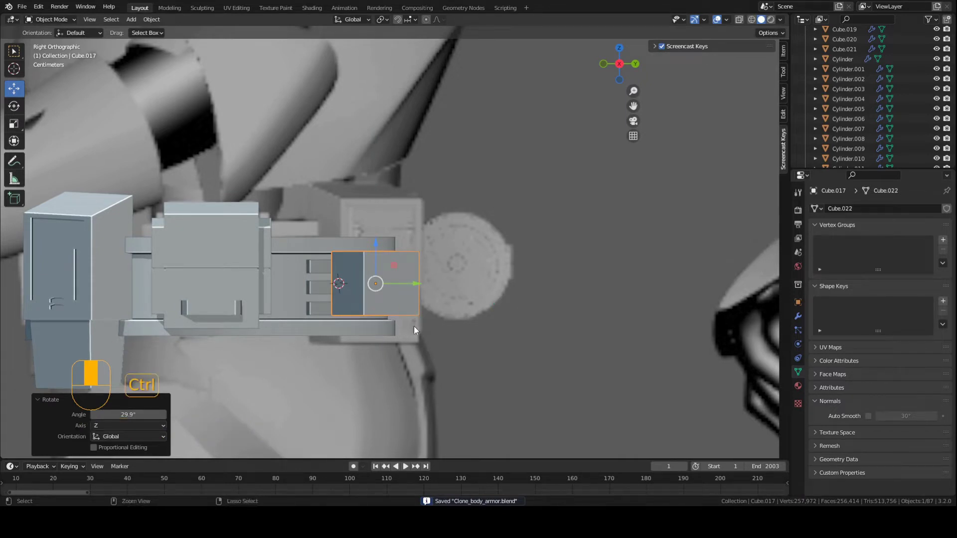
{"action": "key", "text": "ctrl+z"}
Step: Scale the new cube by about 2.5 along Z and 1.452 along X against the back reference, and save the file
{"action": "middle_click_drag", "start_coordinate": [413, 326], "coordinate": [392, 329]}
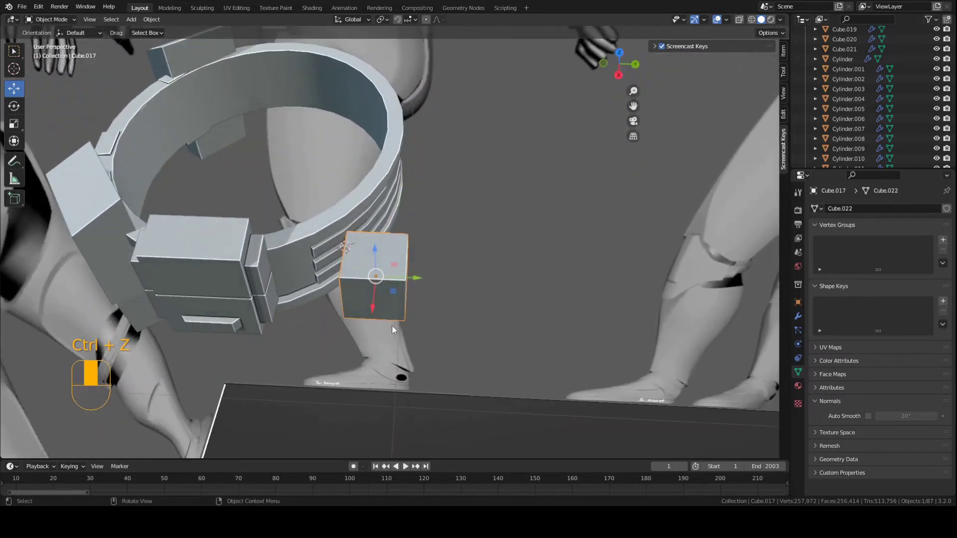
{"action": "key", "text": "KP_1"}
{"action": "key", "text": "KP_9"}
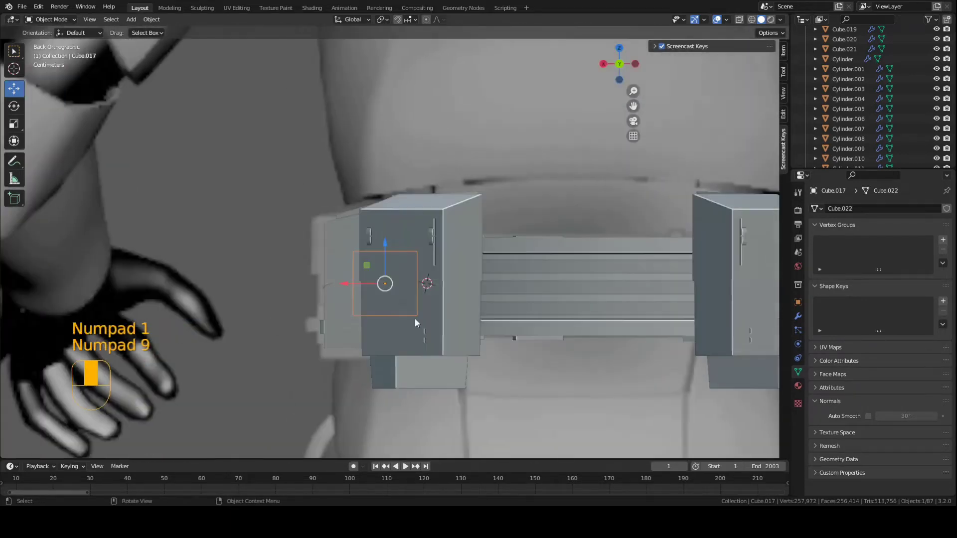
{"action": "key", "text": "s"}
{"action": "key", "text": "z"}
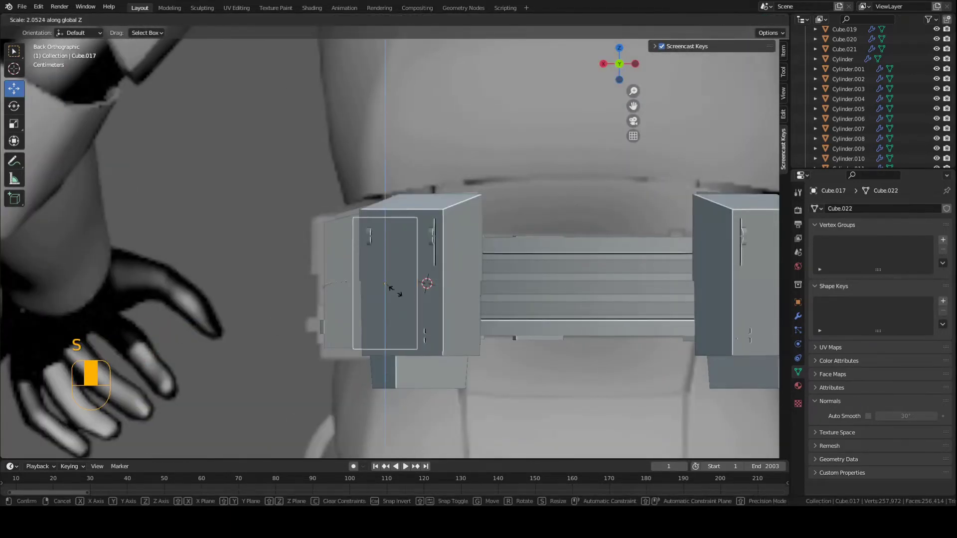
{"action": "left_click", "coordinate": [395, 293]}
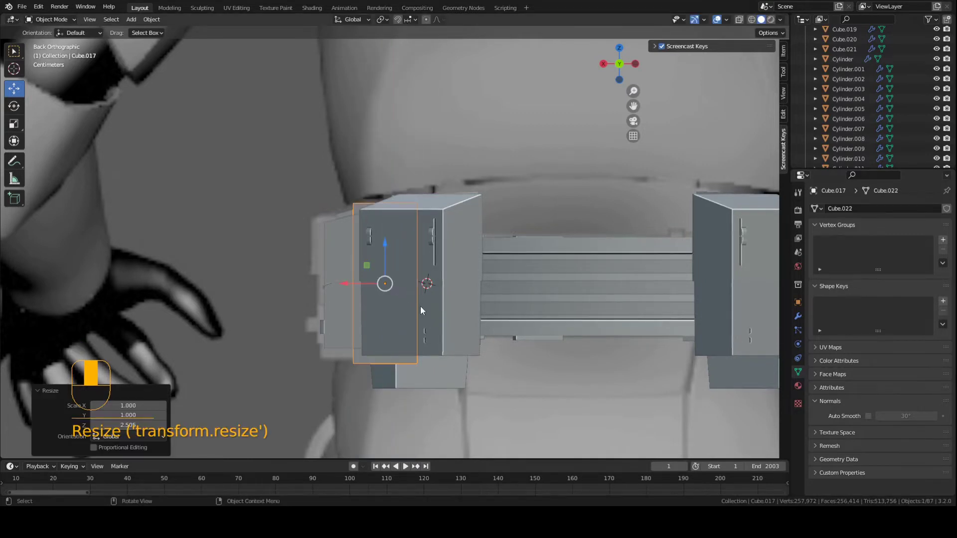
{"action": "key", "text": "s"}
{"action": "key", "text": "s"}
{"action": "middle_click", "coordinate": [456, 312]}
{"action": "left_click", "coordinate": [467, 313]}
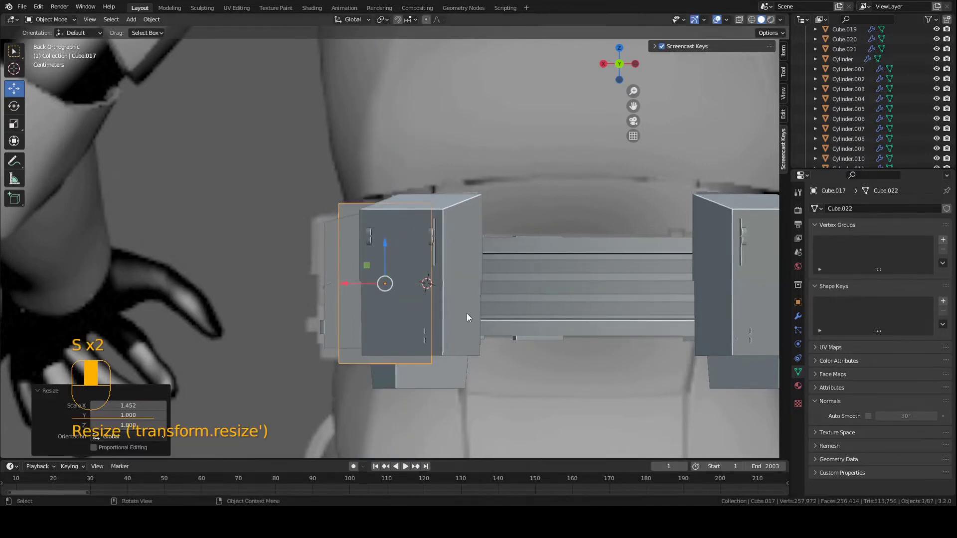
{"action": "key", "text": "ctrl+s"}
Step: Reposition the enlarged cube beside the belt's ridged side, behind the finished side pouch, and save the file
{"action": "key", "text": "g"}
{"action": "middle_click", "coordinate": [414, 298]}
{"action": "left_click", "coordinate": [435, 299]}
{"action": "middle_click_drag", "start_coordinate": [435, 299], "coordinate": [453, 323]}
{"action": "key", "text": "g"}
{"action": "left_click", "coordinate": [382, 305]}
{"action": "key", "text": "g"}
{"action": "left_click", "coordinate": [380, 309]}
{"action": "key", "text": "ctrl+s"}
Step: Adjust the cube's proportions, scaling it by 1.323 along Y, and save the file
{"action": "key", "text": "s"}
{"action": "middle_click", "coordinate": [379, 319]}
{"action": "left_click", "coordinate": [360, 301]}
{"action": "key", "text": "s"}
{"action": "middle_click", "coordinate": [454, 324]}
{"action": "left_click", "coordinate": [483, 335]}
{"action": "key", "text": "ctrl+s"}
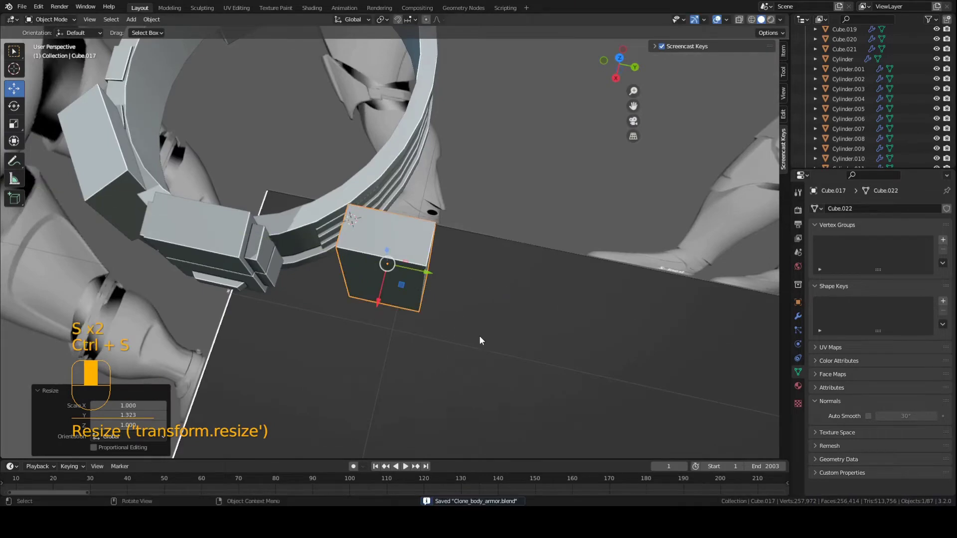
Step: Widen the cube by a factor of 1.322 along Y against the right-side reference and save the file
{"action": "key", "text": "KP_3"}
{"action": "scroll", "coordinate": [454, 315], "scroll_direction": "up", "scroll_amount": 2}
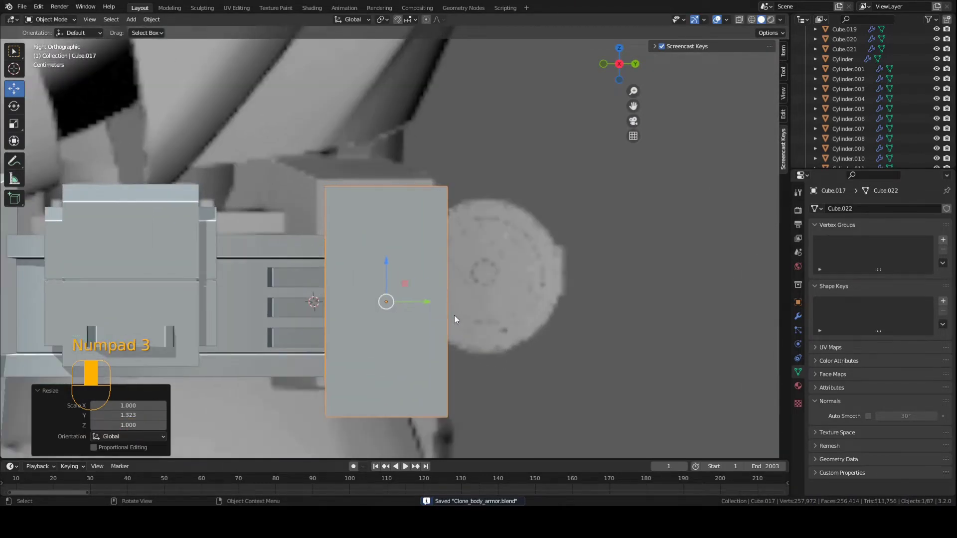
{"action": "key", "text": "s"}
{"action": "middle_click", "coordinate": [454, 316]}
{"action": "left_click", "coordinate": [486, 322]}
{"action": "middle_click_drag", "start_coordinate": [486, 322], "coordinate": [467, 306]}
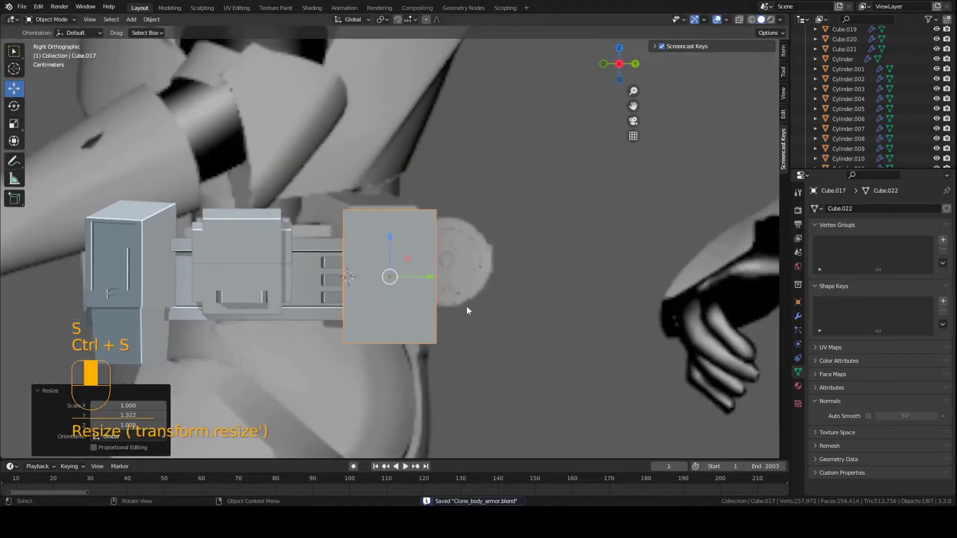
Step: Fine-tune the cube's depth beside the belt with Y-axis and X-axis scaling, using 1.033 along X, and save the file
{"action": "middle_click_drag", "start_coordinate": [363, 243], "coordinate": [347, 284]}
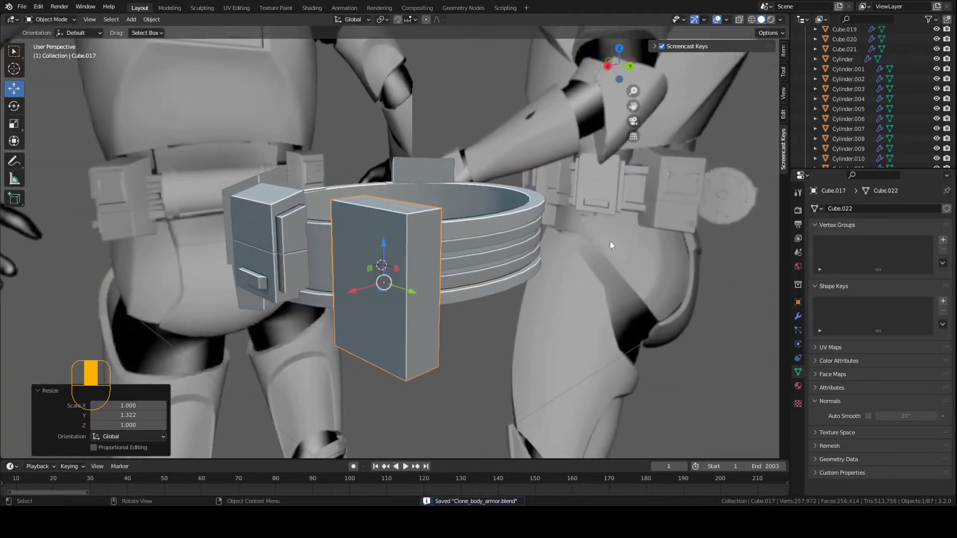
{"action": "middle_click_drag", "start_coordinate": [469, 294], "coordinate": [353, 306]}
{"action": "key", "text": "s"}
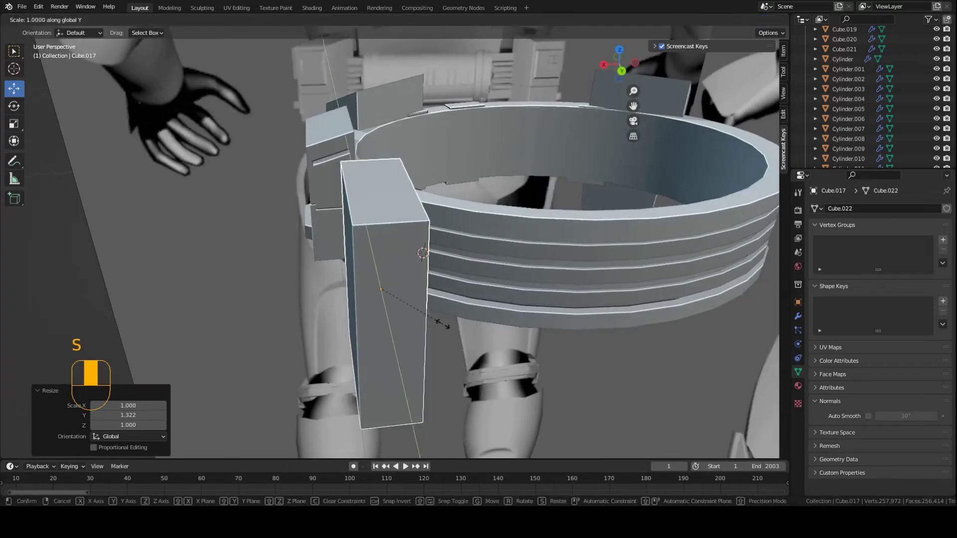
{"action": "middle_click", "coordinate": [448, 324]}
{"action": "left_click", "coordinate": [447, 324]}
{"action": "key", "text": "ctrl+s"}
{"action": "key", "text": "s"}
{"action": "middle_click", "coordinate": [448, 324]}
{"action": "left_click", "coordinate": [450, 325]}
{"action": "key", "text": "s"}
{"action": "middle_click", "coordinate": [474, 337]}
{"action": "middle_click_drag", "start_coordinate": [450, 324], "coordinate": [469, 289]}
{"action": "left_click", "coordinate": [456, 335]}
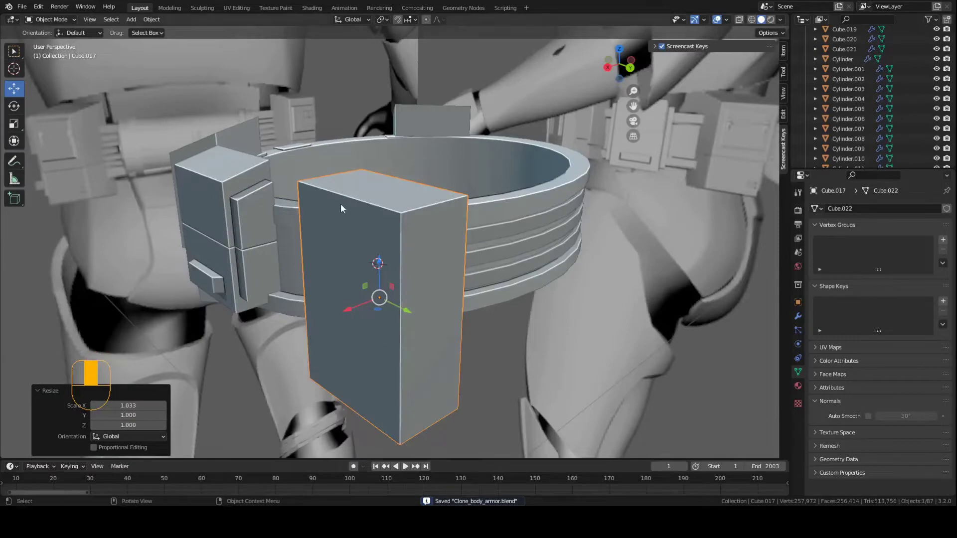
Step: Lower the cube's top outer edge by about 0.011 m along Z in Edit Mode to slope the lid, and save the file
{"action": "left_click", "coordinate": [53, 20]}
{"action": "key", "text": "Tab"}
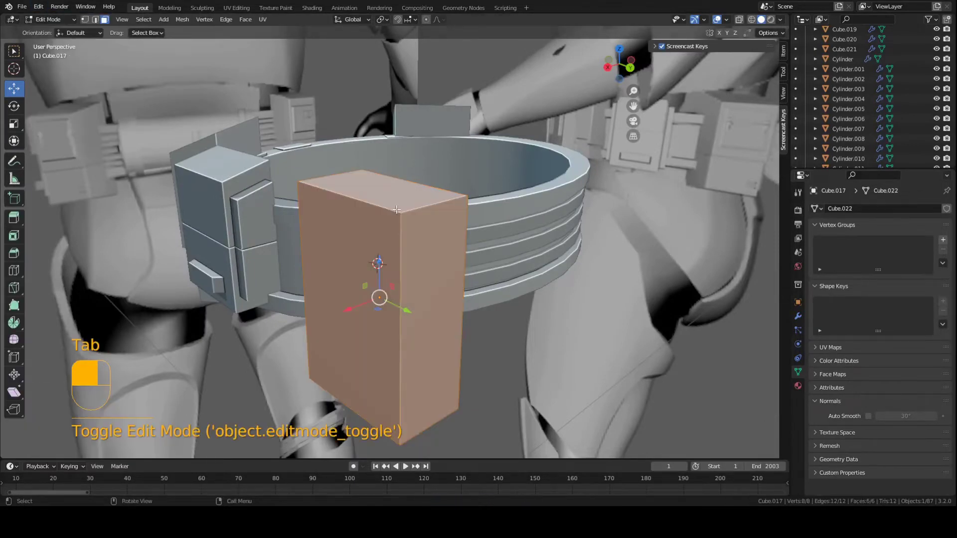
{"action": "left_click", "coordinate": [364, 203]}
{"action": "key", "text": "2"}
{"action": "left_click", "coordinate": [362, 202]}
{"action": "scroll", "coordinate": [362, 202], "scroll_direction": "up", "scroll_amount": 3}
{"action": "key", "text": "ctrl+s"}
{"action": "scroll", "coordinate": [214, 149], "scroll_direction": "down", "scroll_amount": 2}
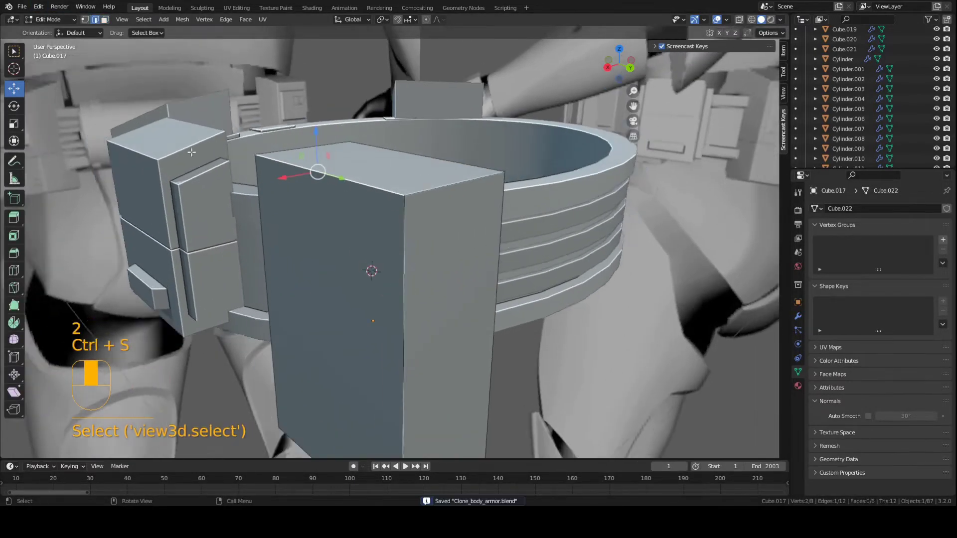
{"action": "middle_click_drag", "start_coordinate": [187, 176], "coordinate": [355, 193]}
{"action": "key", "text": "g"}
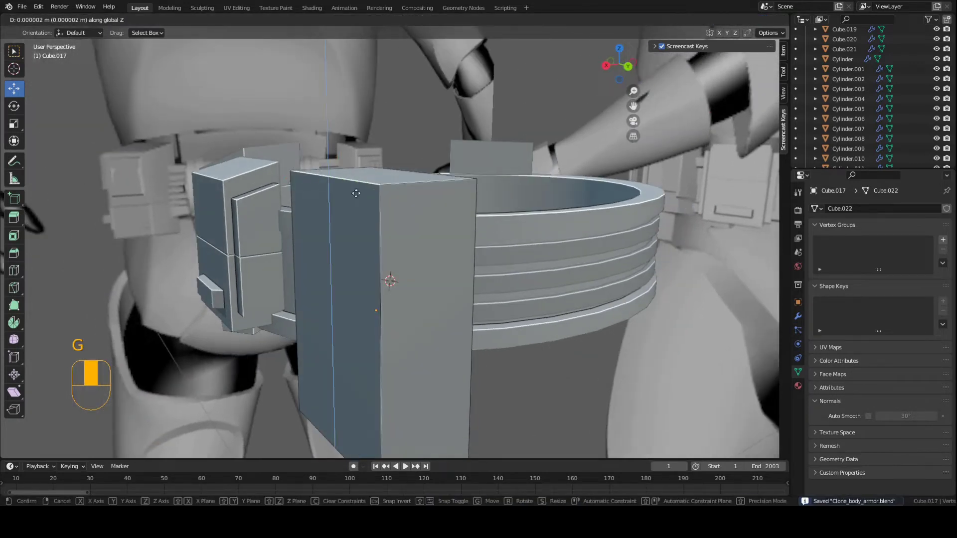
{"action": "left_click", "coordinate": [357, 214]}
{"action": "scroll", "coordinate": [358, 214], "scroll_direction": "down", "scroll_amount": 3}
{"action": "scroll", "coordinate": [396, 207], "scroll_direction": "up", "scroll_amount": 3}
{"action": "key", "text": "ctrl+s"}
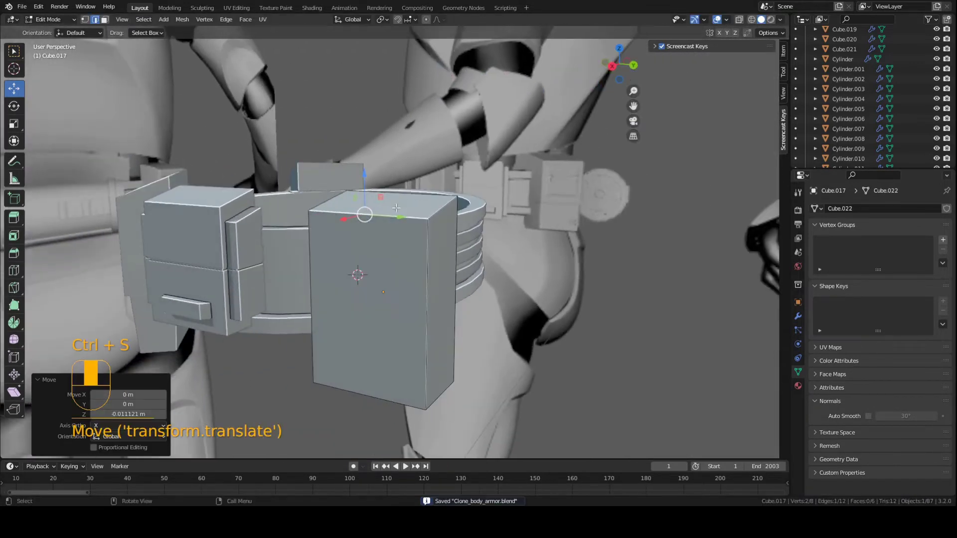
Step: Check the pouch against the references, then add two horizontal loop cuts around it and slide them down by a factor of 0.660
{"action": "middle_click_drag", "start_coordinate": [433, 267], "coordinate": [573, 248], "text": "shift"}
{"action": "key", "text": "KP_3"}
{"action": "middle_click_drag", "start_coordinate": [502, 249], "coordinate": [653, 210], "text": "shift"}
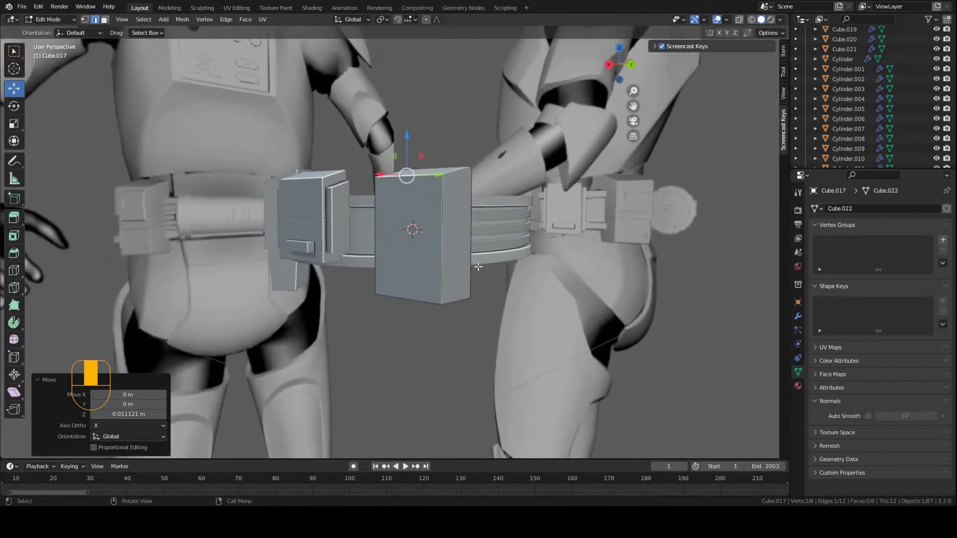
{"action": "scroll", "coordinate": [476, 240], "scroll_direction": "up", "scroll_amount": 3}
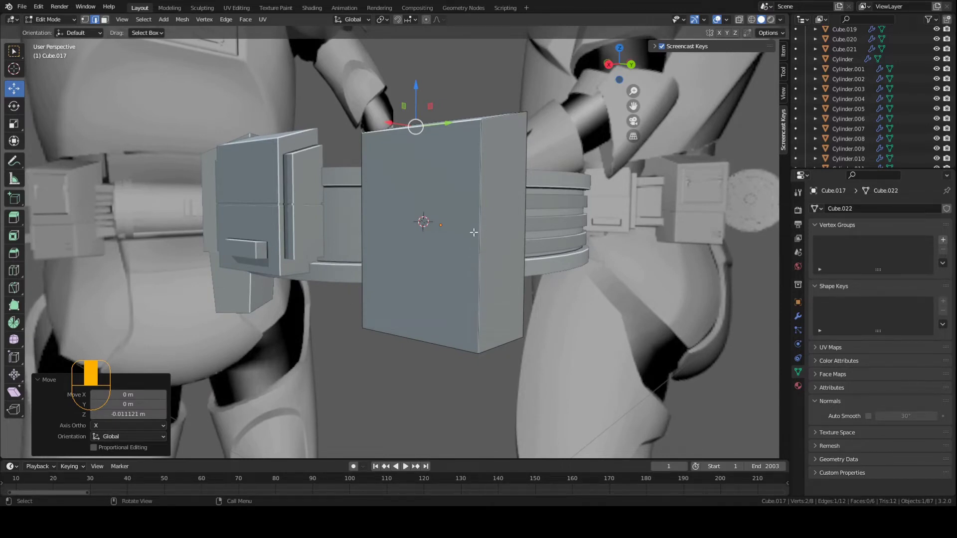
{"action": "key", "text": "ctrl+s"}
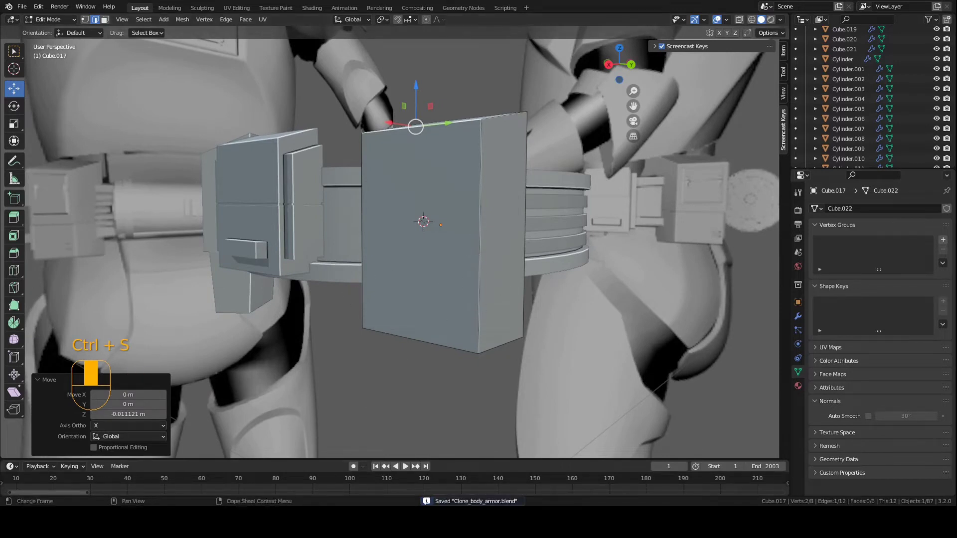
{"action": "scroll", "coordinate": [424, 222], "scroll_direction": "up", "scroll_amount": 2}
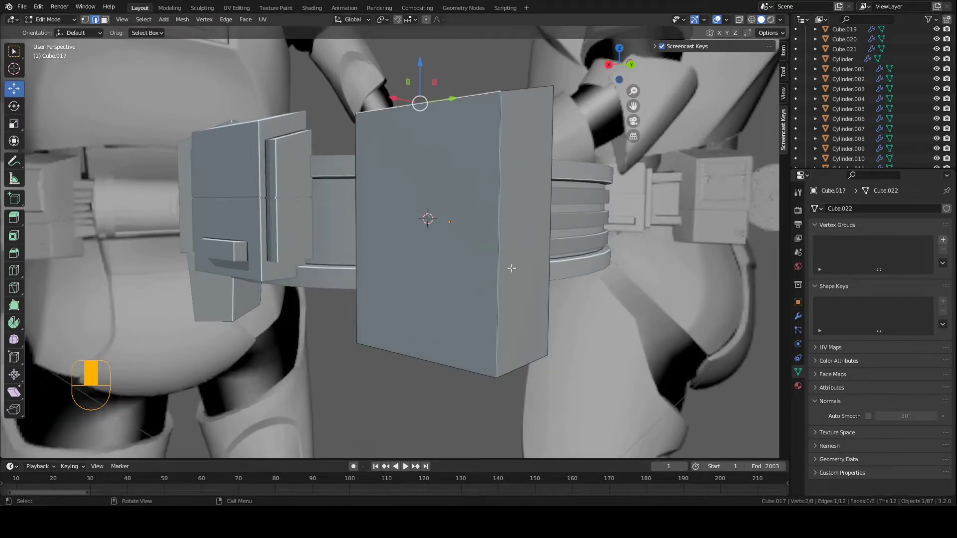
{"action": "scroll", "coordinate": [478, 302], "scroll_direction": "up", "scroll_amount": 1}
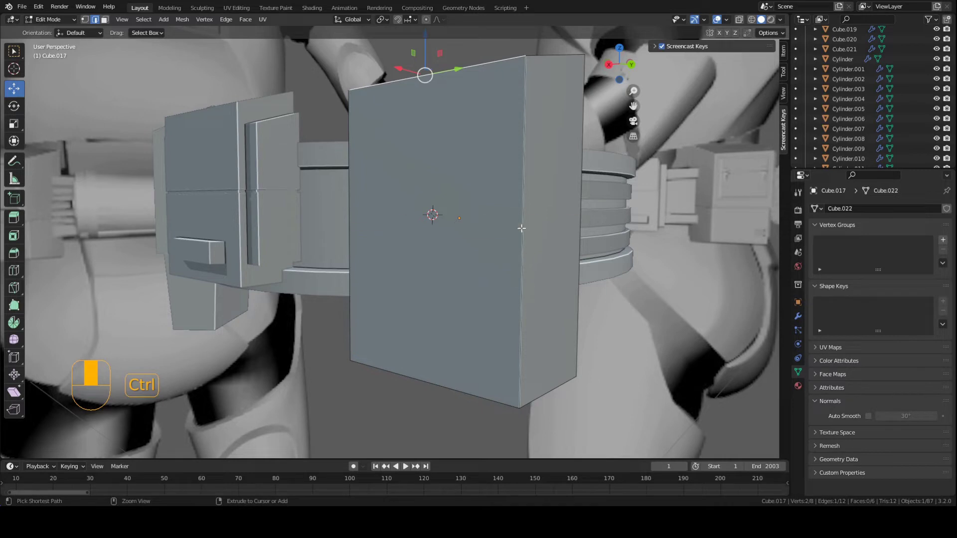
{"action": "key", "text": "ctrl+r"}
{"action": "scroll", "coordinate": [520, 269], "scroll_direction": "up", "scroll_amount": 1}
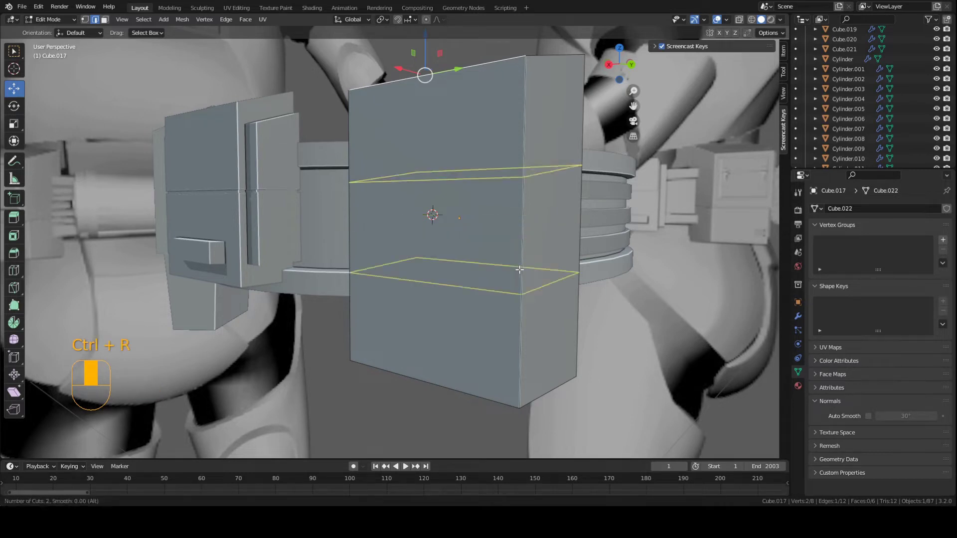
{"action": "left_click", "coordinate": [519, 241]}
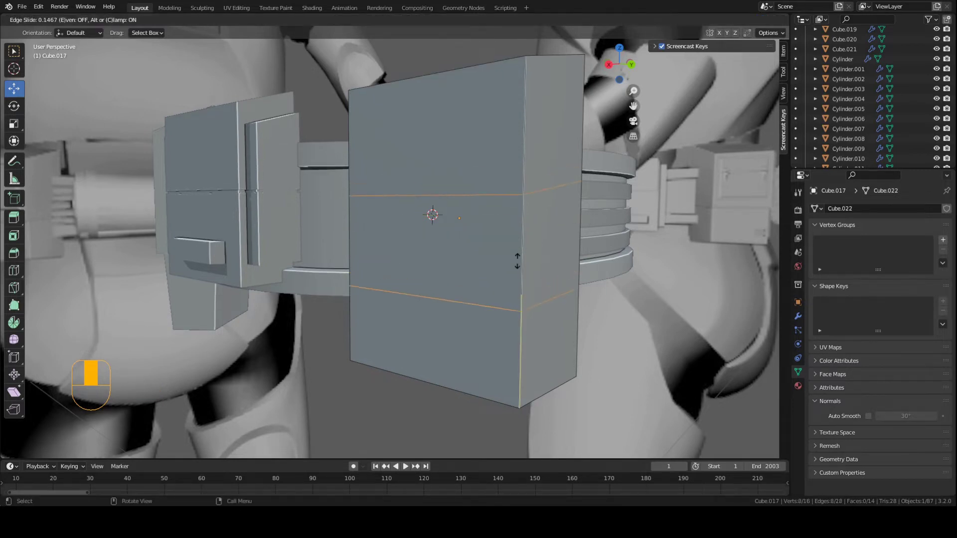
{"action": "left_click_drag", "start_coordinate": [518, 230], "coordinate": [514, 317]}
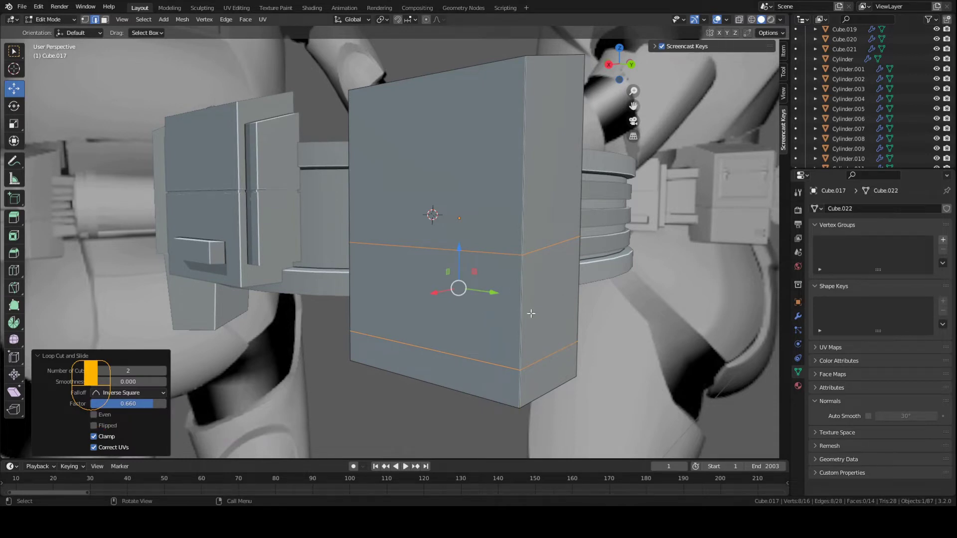
Step: Squeeze the two edge loops close together along Z, raise them to form the lid seam, and save the file
{"action": "key", "text": "s"}
{"action": "key", "text": "z"}
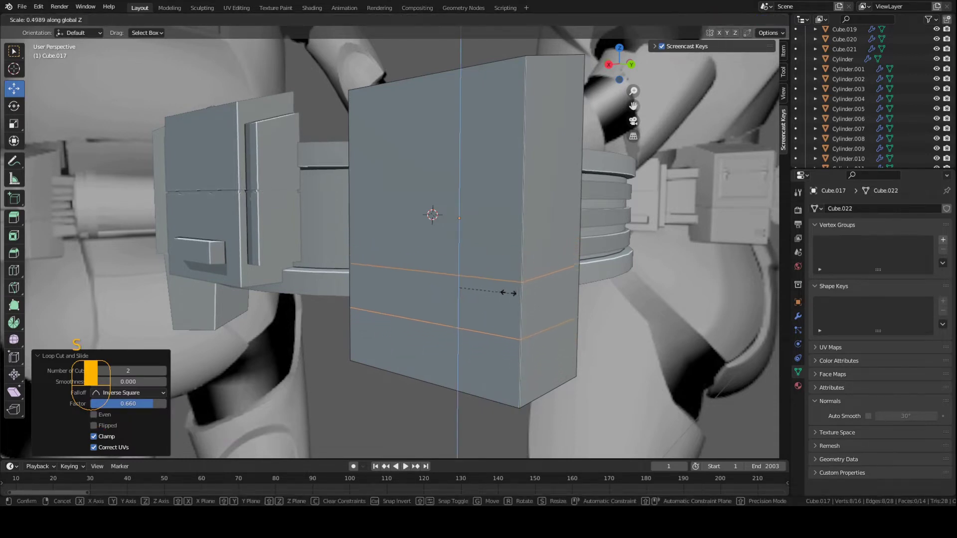
{"action": "left_click", "coordinate": [459, 288]}
{"action": "key", "text": "g"}
{"action": "key", "text": "z"}
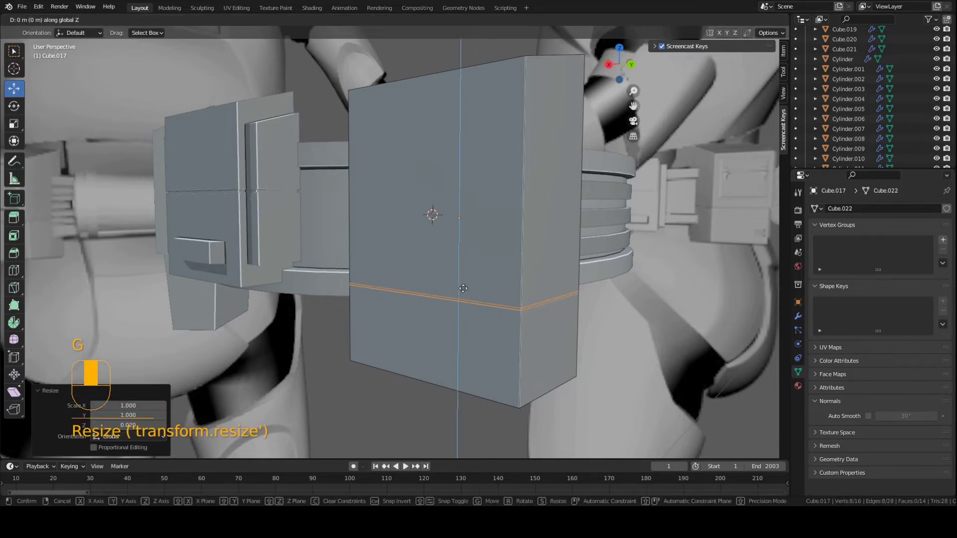
{"action": "left_click", "coordinate": [465, 254]}
{"action": "scroll", "coordinate": [449, 250], "scroll_direction": "down", "scroll_amount": 3}
{"action": "key", "text": "ctrl+s"}
{"action": "middle_click_drag", "start_coordinate": [449, 249], "coordinate": [505, 307]}
{"action": "scroll", "coordinate": [443, 249], "scroll_direction": "up", "scroll_amount": 2}
{"action": "key", "text": "g"}
{"action": "left_click", "coordinate": [441, 252]}
Step: Select the band of faces below the seam, shrink it uniformly to about 0.988, return to Object Mode, and save the file
{"action": "left_click", "coordinate": [523, 310]}
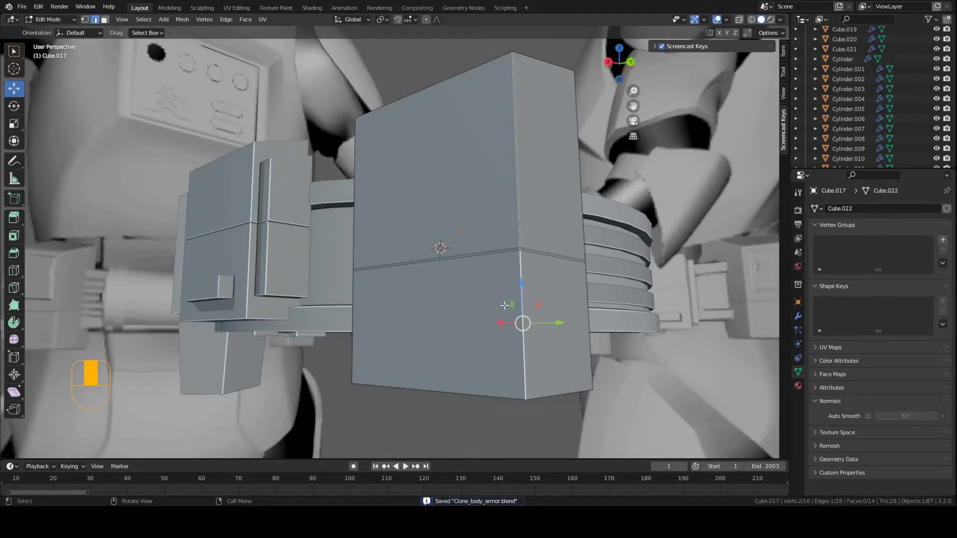
{"action": "key", "text": "3"}
{"action": "key", "text": "a"}
{"action": "key", "text": "a"}
{"action": "key", "text": "ctrl+s"}
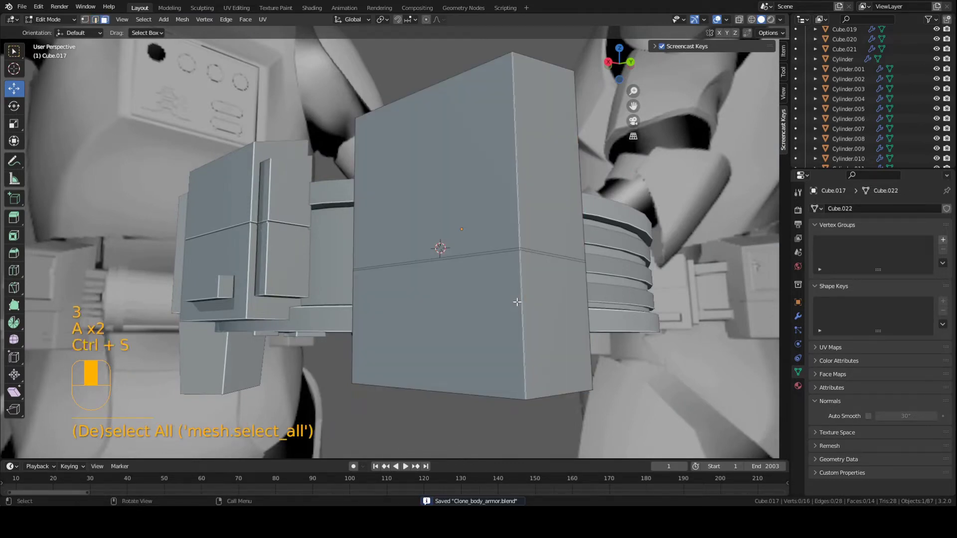
{"action": "middle_click_drag", "start_coordinate": [522, 293], "coordinate": [447, 308]}
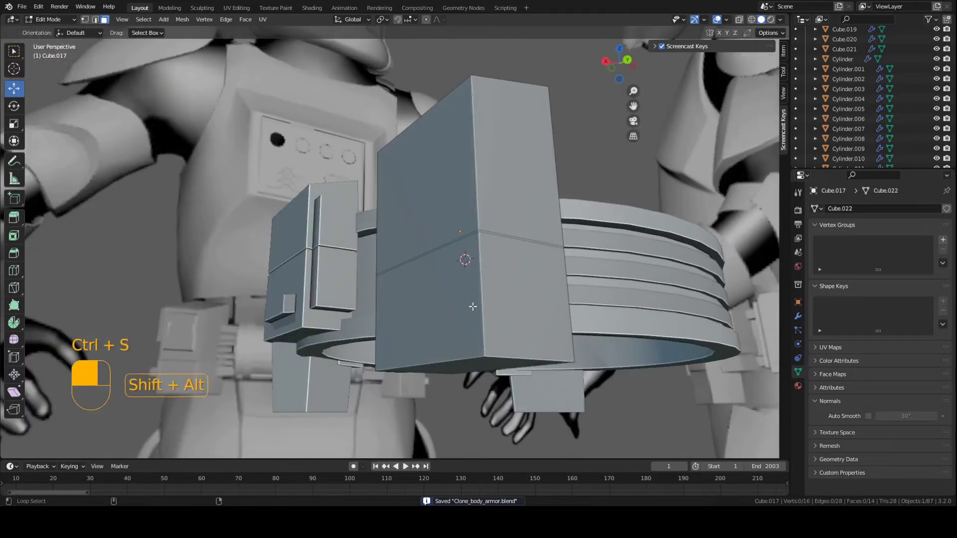
{"action": "left_click", "coordinate": [481, 290], "text": "alt+shift"}
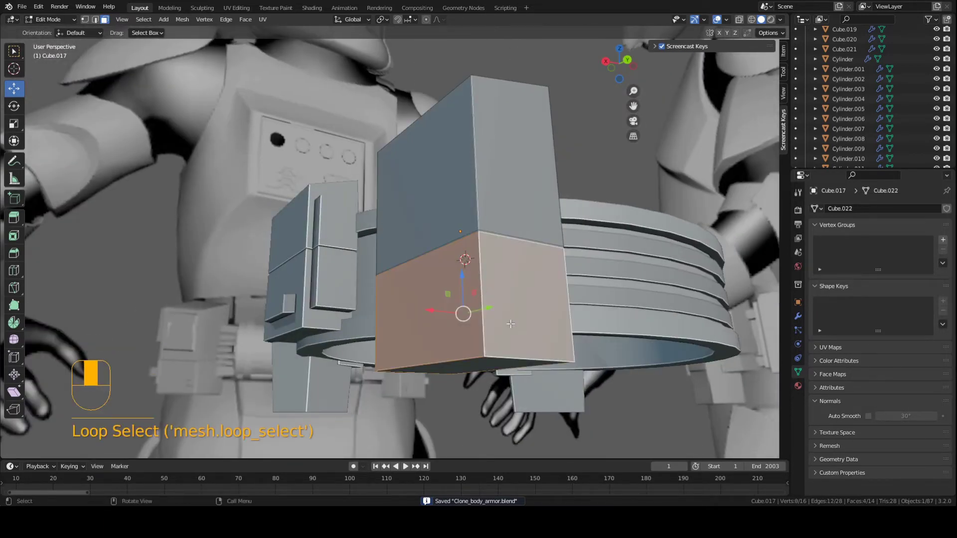
{"action": "middle_click_drag", "start_coordinate": [480, 289], "coordinate": [615, 336]}
{"action": "key", "text": "s"}
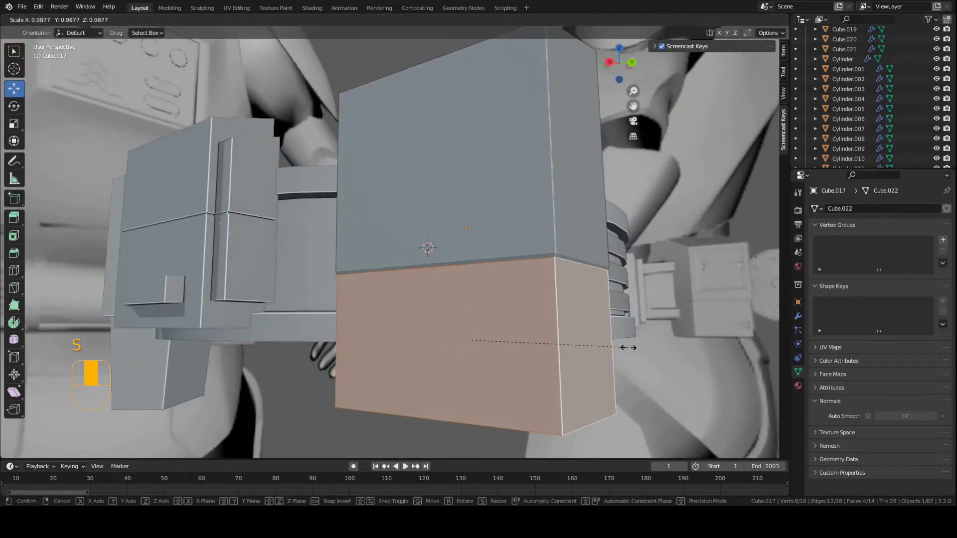
{"action": "left_click", "coordinate": [628, 347]}
{"action": "middle_click_drag", "start_coordinate": [628, 347], "coordinate": [390, 356]}
{"action": "key", "text": "Tab"}
{"action": "key", "text": "ctrl+s"}
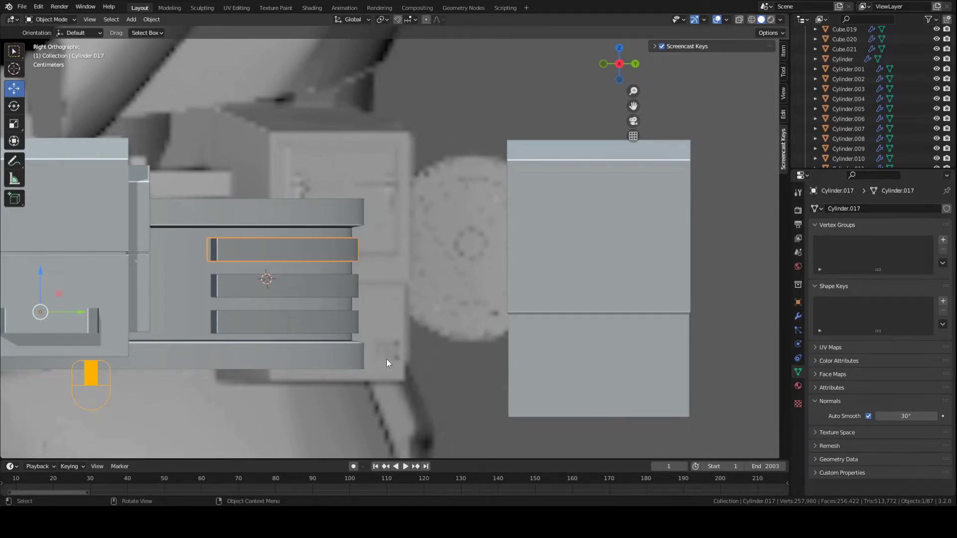
Step: Hide the three ridge strips and the main belt ring that cover the rear pouch in the side reference
{"action": "key", "text": "h"}
{"action": "left_click", "coordinate": [312, 280]}
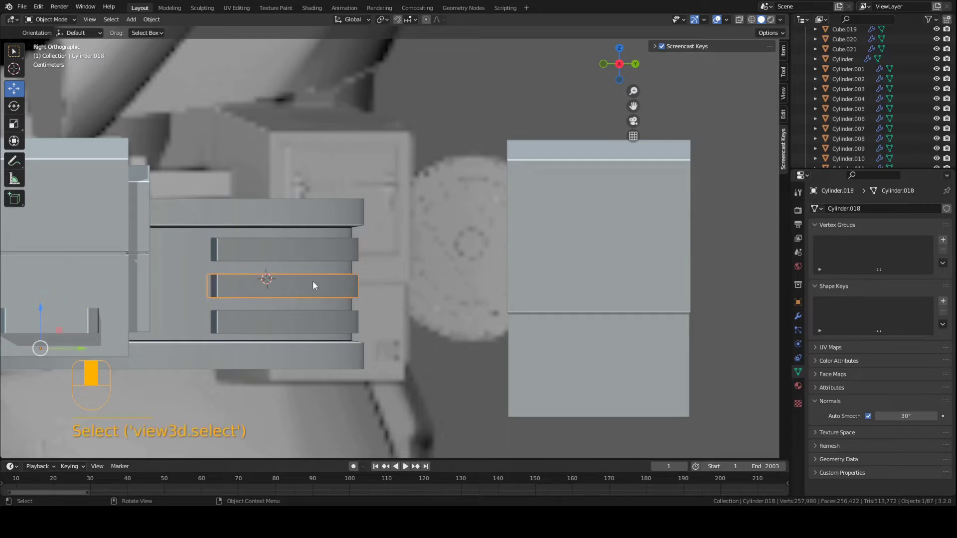
{"action": "key", "text": "h"}
{"action": "left_click", "coordinate": [308, 322]}
{"action": "key", "text": "h"}
{"action": "left_click", "coordinate": [301, 223]}
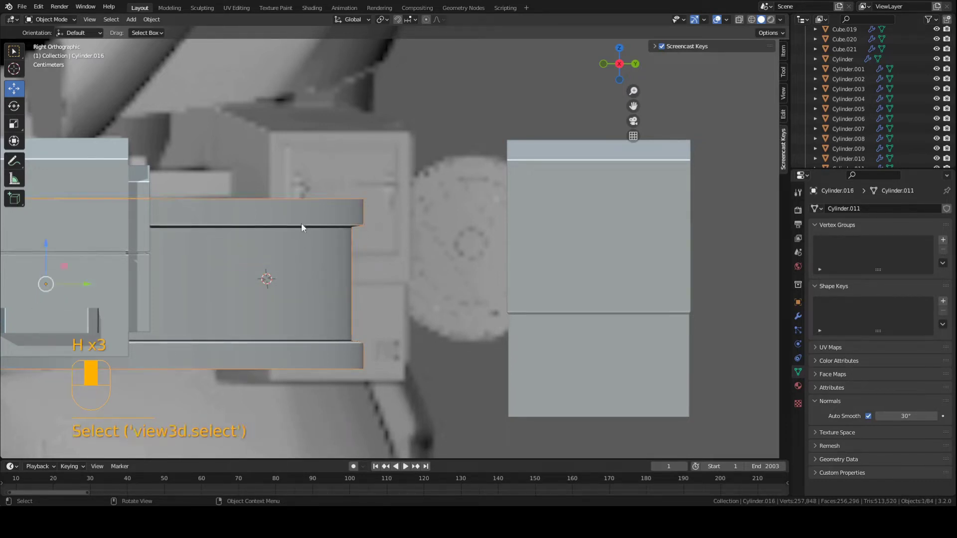
{"action": "key", "text": "h"}
Step: Select the upper outward-facing face of the new pouch in Edit Mode and snap the 3D cursor to it
{"action": "left_click", "coordinate": [578, 266], "text": "ctrl"}
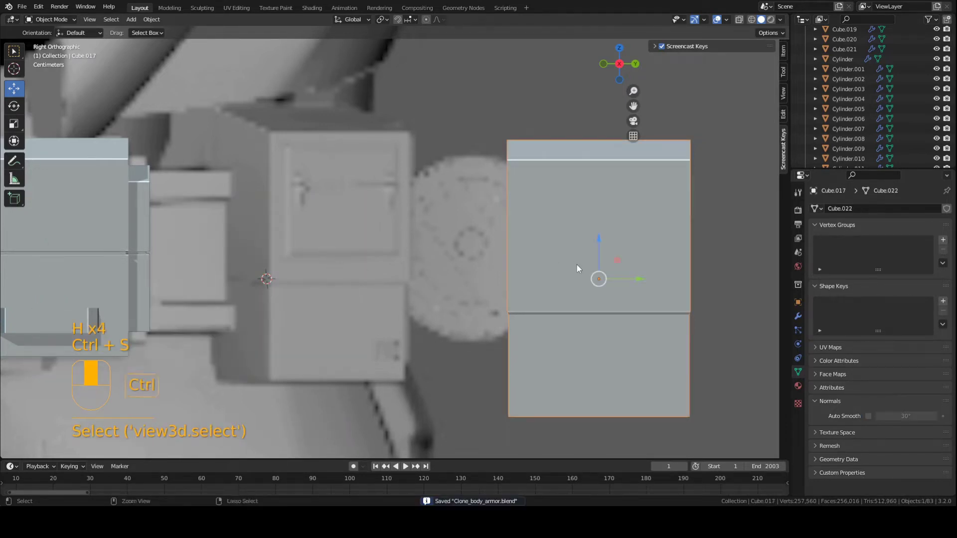
{"action": "scroll", "coordinate": [347, 154], "scroll_direction": "up", "scroll_amount": 1}
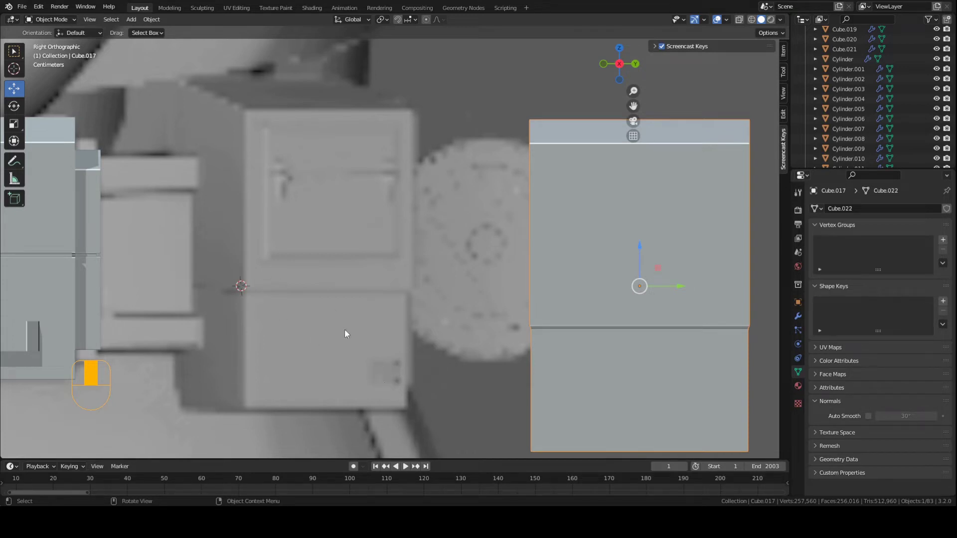
{"action": "left_click", "coordinate": [60, 20]}
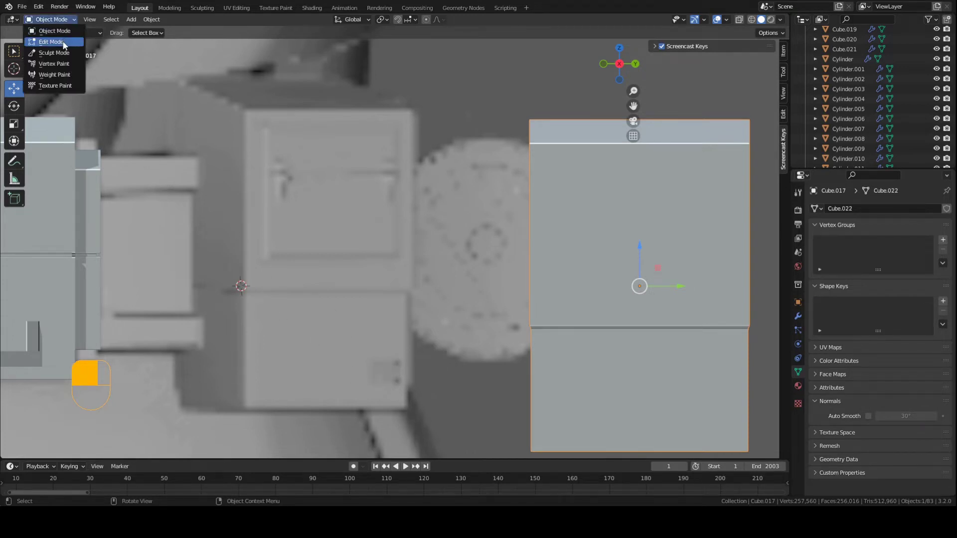
{"action": "left_click", "coordinate": [55, 42]}
{"action": "middle_click_drag", "start_coordinate": [587, 245], "coordinate": [489, 228], "text": "shift"}
{"action": "left_click", "coordinate": [474, 225]}
{"action": "key", "text": "shift+s"}
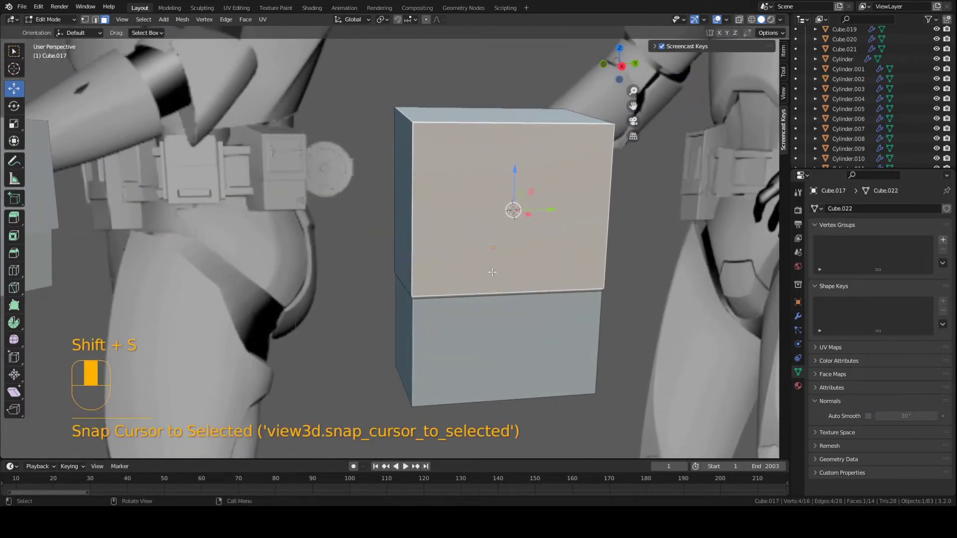
Step: Add a cube at the 3D cursor on the pouch's upper front face and scale it uniformly to 0.023
{"action": "middle_click_drag", "start_coordinate": [491, 272], "coordinate": [436, 259]}
{"action": "key", "text": "shift+a"}
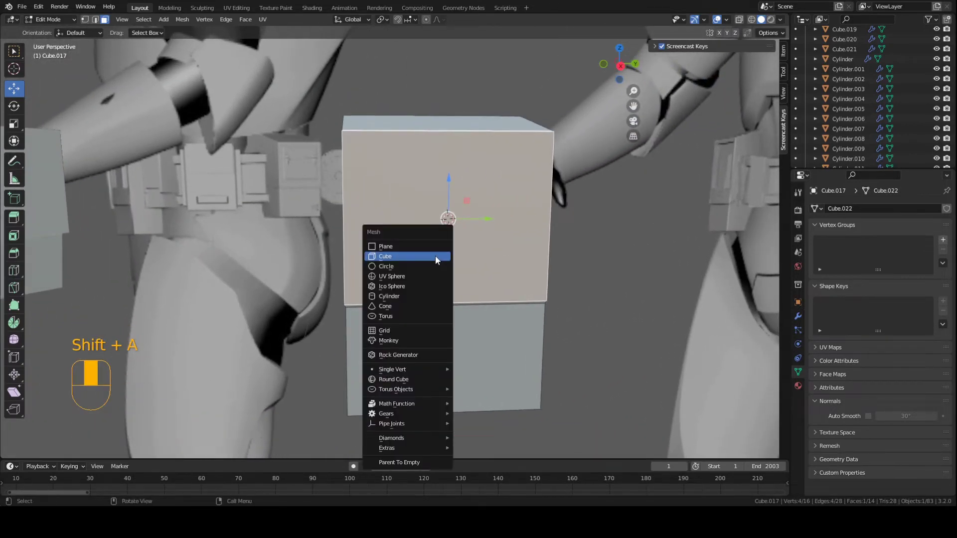
{"action": "left_click", "coordinate": [435, 256]}
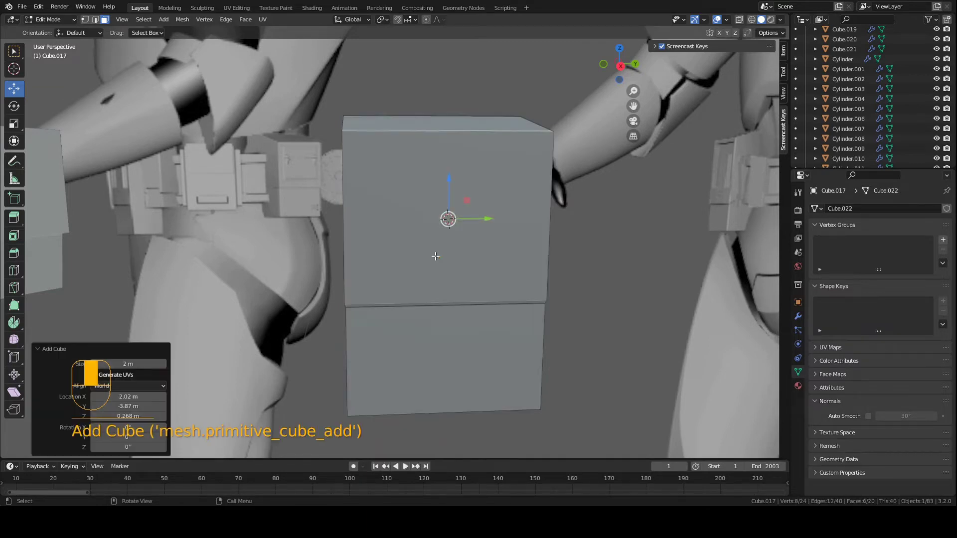
{"action": "middle_click_drag", "start_coordinate": [433, 256], "coordinate": [640, 298]}
{"action": "key", "text": "s"}
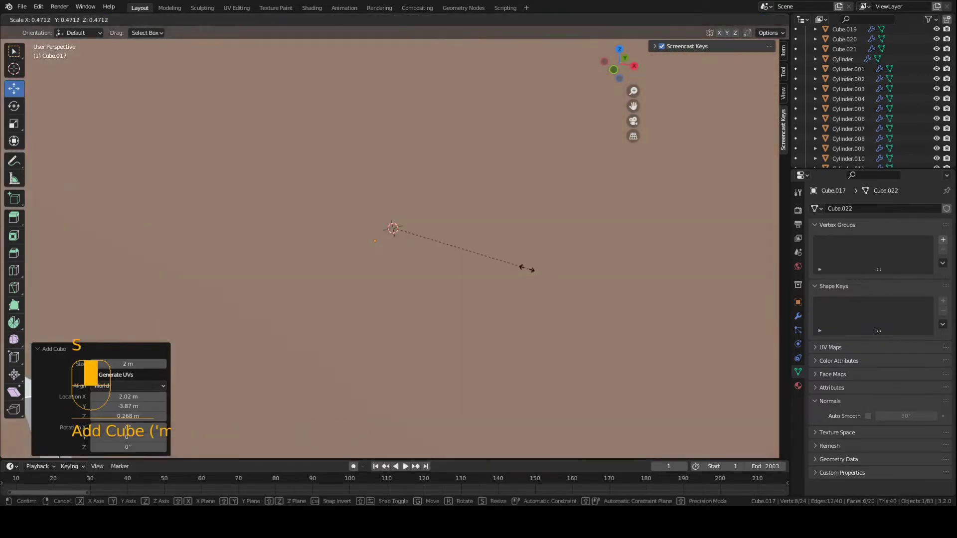
{"action": "left_click", "coordinate": [397, 233]}
{"action": "scroll", "coordinate": [406, 237], "scroll_direction": "up", "scroll_amount": 2}
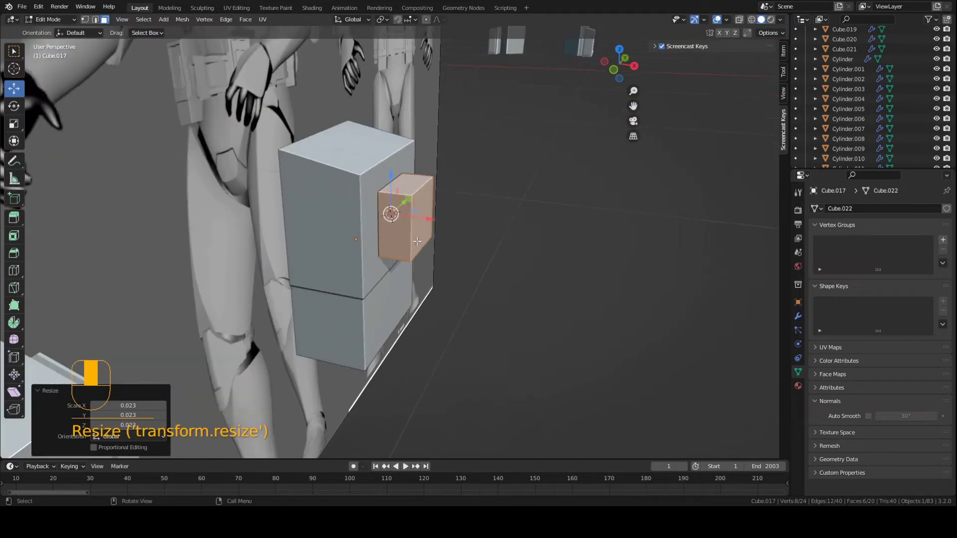
Step: Move the new cube outward along X by about 0.024 m from the pouch's upper front and save the file
{"action": "scroll", "coordinate": [440, 233], "scroll_direction": "up", "scroll_amount": 4}
{"action": "key", "text": "g"}
{"action": "key", "text": "g"}
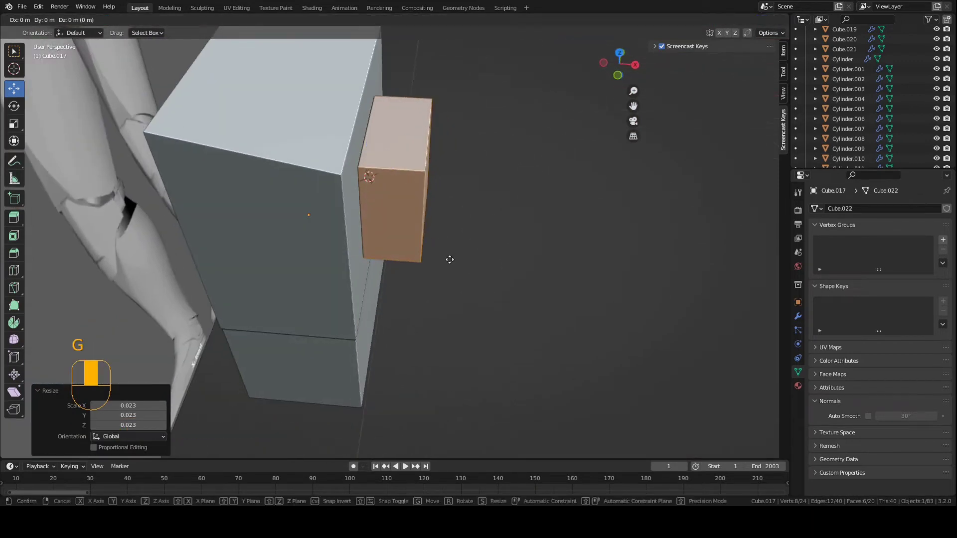
{"action": "key", "text": "x"}
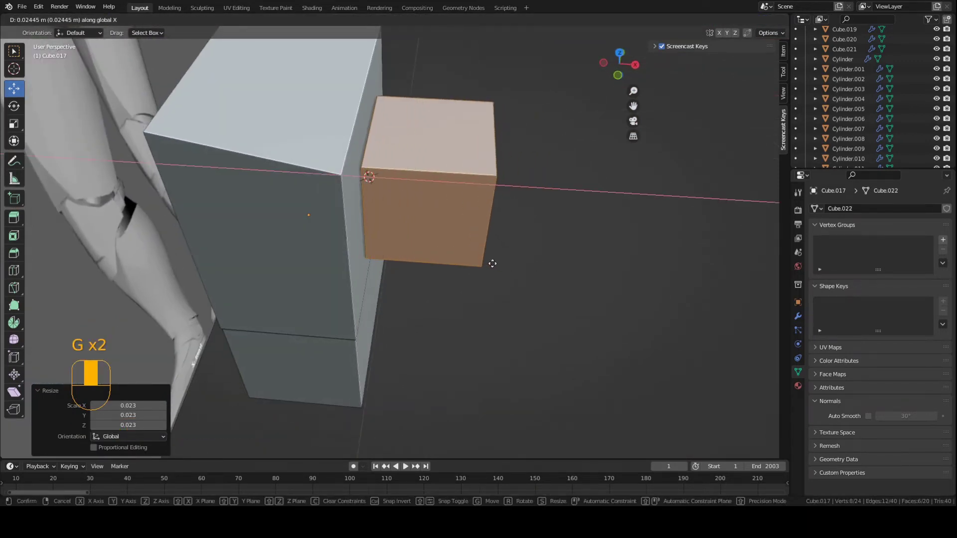
{"action": "left_click", "coordinate": [491, 263]}
{"action": "key", "text": "ctrl+s"}
{"action": "middle_click_drag", "start_coordinate": [491, 263], "coordinate": [528, 256]}
{"action": "key", "text": "ctrl+s"}
Step: Push the cube's outer face back along X toward the pouch, flattening the cube into a thin raised panel, and save the file
{"action": "key", "text": "g"}
{"action": "key", "text": "x"}
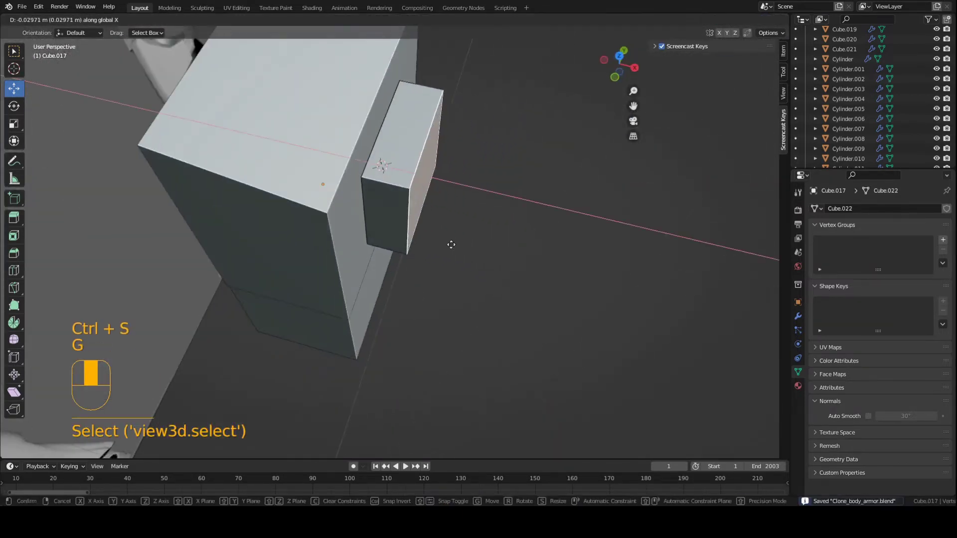
{"action": "left_click", "coordinate": [415, 234]}
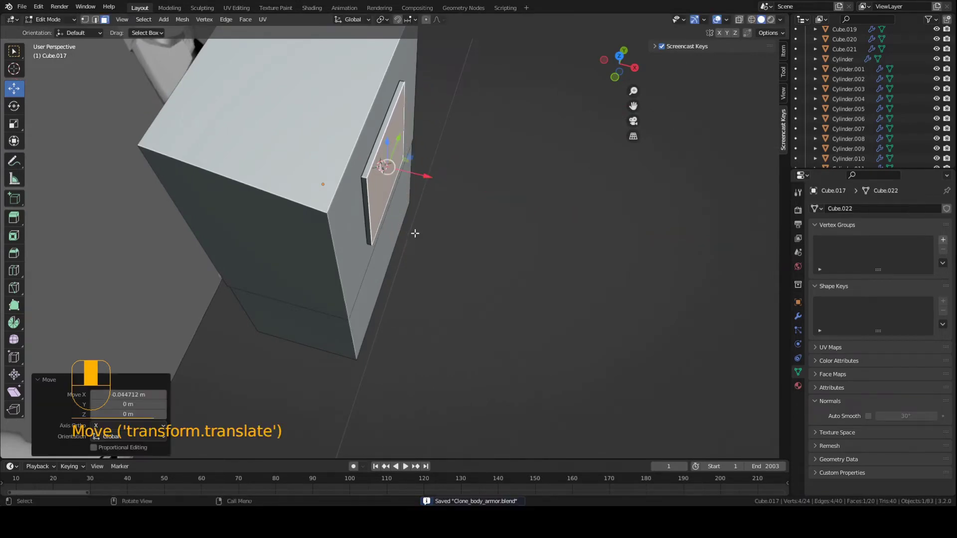
{"action": "key", "text": "g"}
{"action": "key", "text": "x"}
{"action": "left_click", "coordinate": [472, 252]}
{"action": "key", "text": "ctrl+s"}
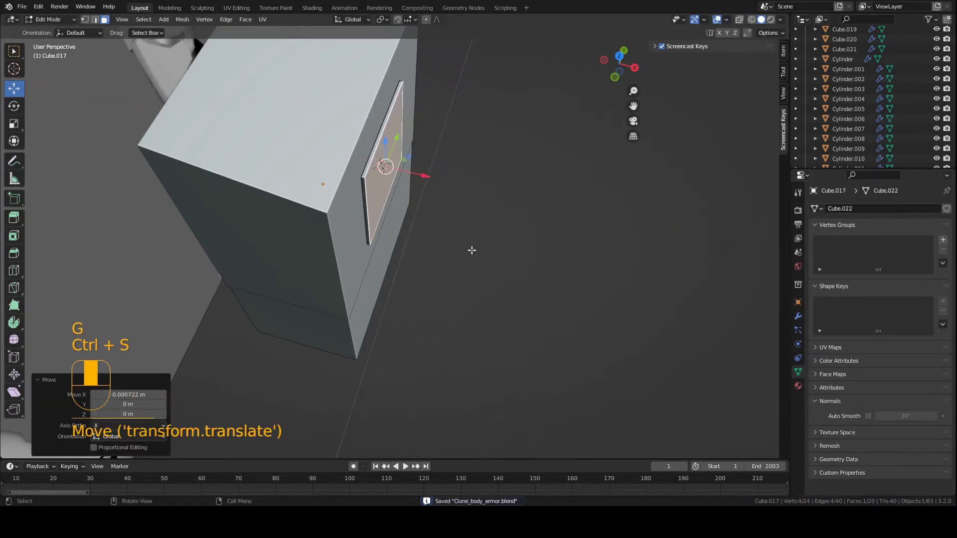
Step: Select the thin panel's two opposite side faces and scale them apart along Y to widen the panel across the pouch front
{"action": "middle_click_drag", "start_coordinate": [472, 251], "coordinate": [465, 212]}
{"action": "key", "text": "3"}
{"action": "left_click", "coordinate": [367, 181]}
{"action": "middle_click_drag", "start_coordinate": [367, 181], "coordinate": [346, 207]}
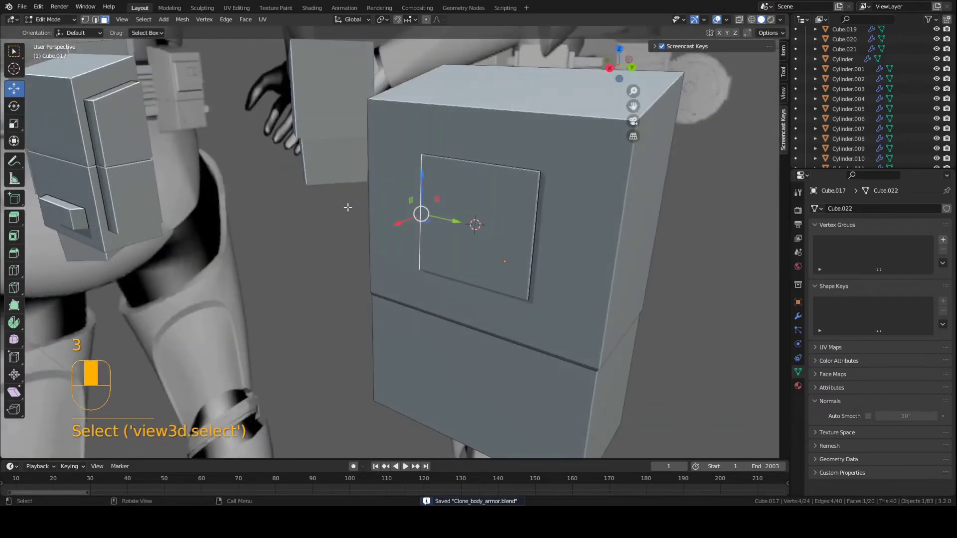
{"action": "left_click", "coordinate": [536, 203], "text": "shift"}
{"action": "middle_click_drag", "start_coordinate": [535, 203], "coordinate": [560, 215]}
{"action": "left_click", "coordinate": [491, 213]}
{"action": "left_click", "coordinate": [384, 191], "text": "shift"}
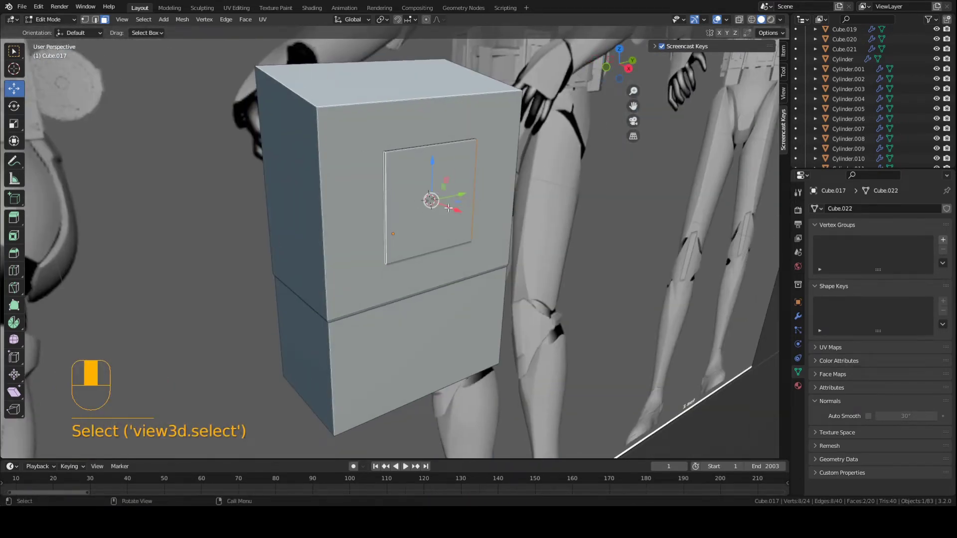
{"action": "key", "text": "ctrl+s"}
{"action": "middle_click_drag", "start_coordinate": [384, 191], "coordinate": [526, 232]}
{"action": "key", "text": "s"}
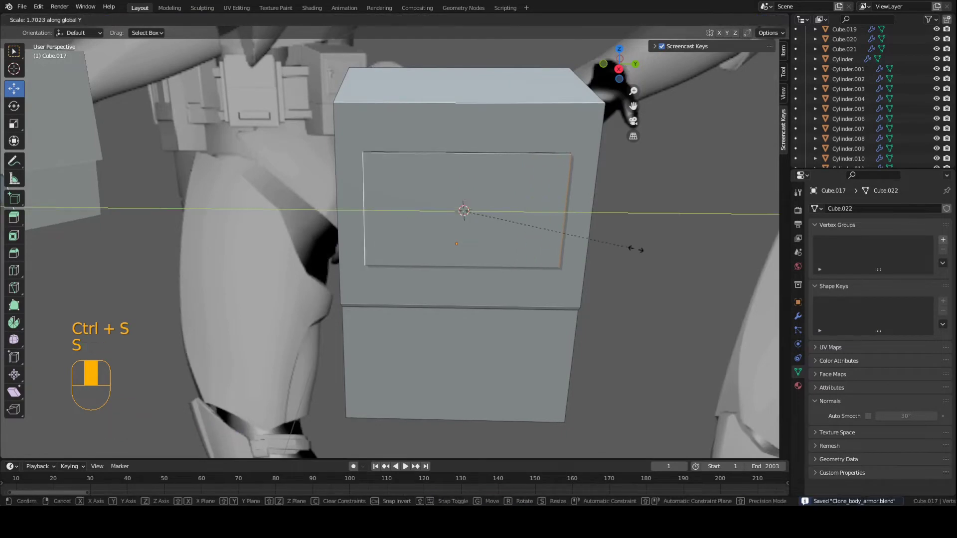
{"action": "left_click", "coordinate": [665, 250]}
Step: Scale the panel's two side faces along Y by 0.899 to narrow the panel slightly
{"action": "middle_click_drag", "start_coordinate": [590, 248], "coordinate": [550, 214]}
{"action": "key", "text": "s"}
{"action": "middle_click", "coordinate": [588, 236]}
{"action": "left_click", "coordinate": [579, 235]}
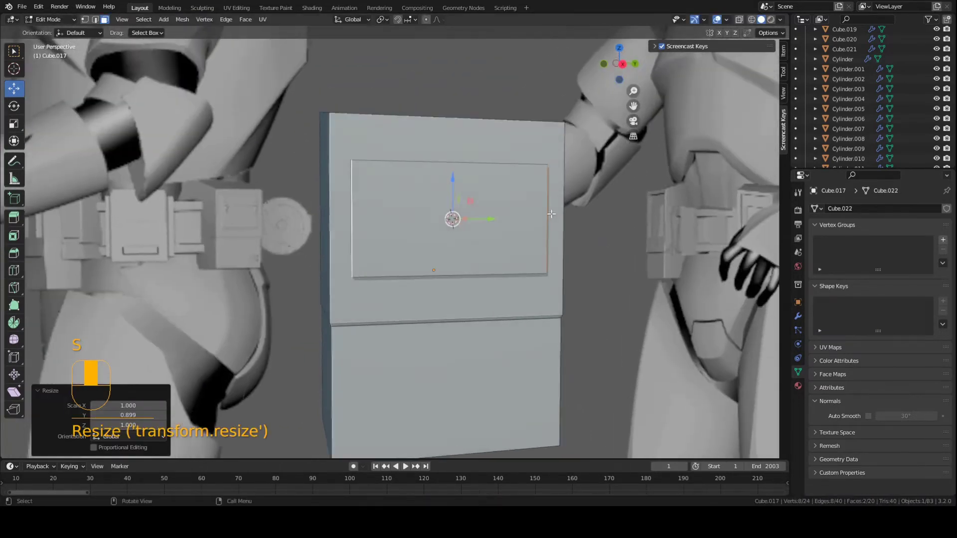
{"action": "key", "text": "g"}
{"action": "middle_click", "coordinate": [549, 211]}
{"action": "right_click", "coordinate": [548, 212]}
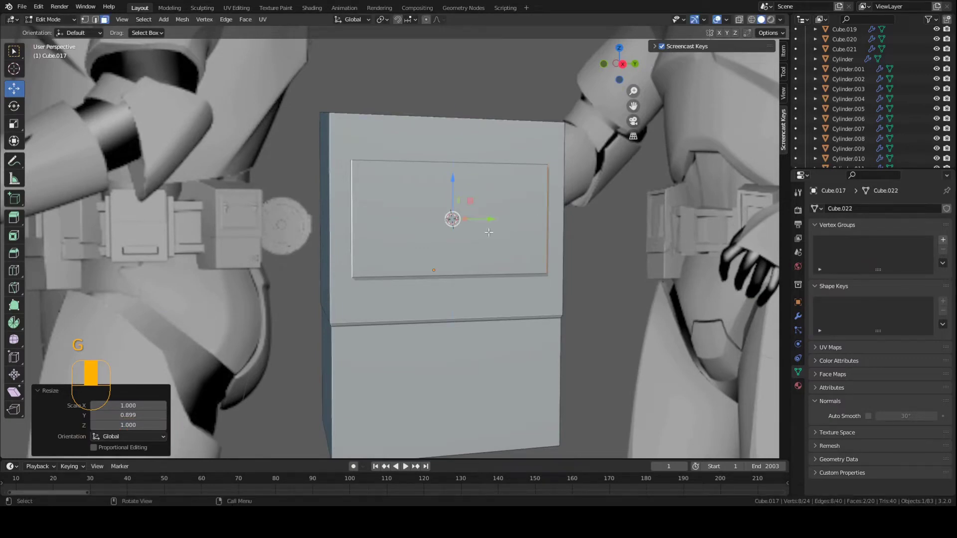
Step: Select the whole front panel and lower it about 0.0075 m along Z, then save the file
{"action": "middle_click_drag", "start_coordinate": [489, 232], "coordinate": [428, 209]}
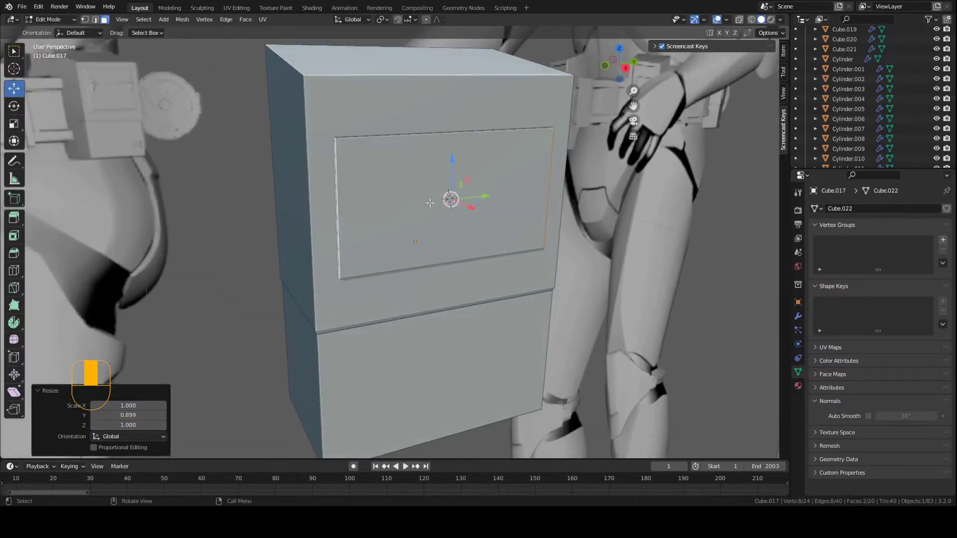
{"action": "key", "text": "l"}
{"action": "middle_click_drag", "start_coordinate": [435, 213], "coordinate": [433, 203]}
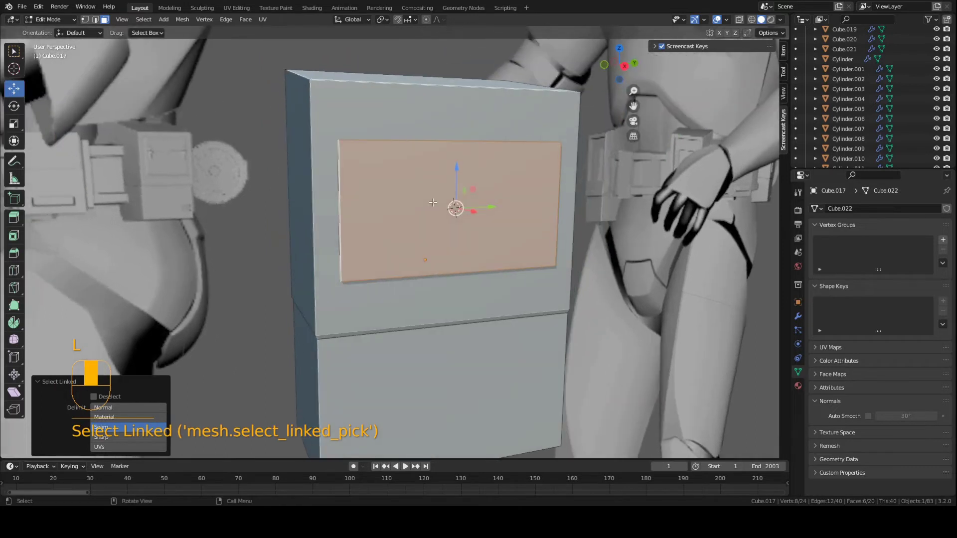
{"action": "left_click_drag", "start_coordinate": [457, 177], "coordinate": [456, 197]}
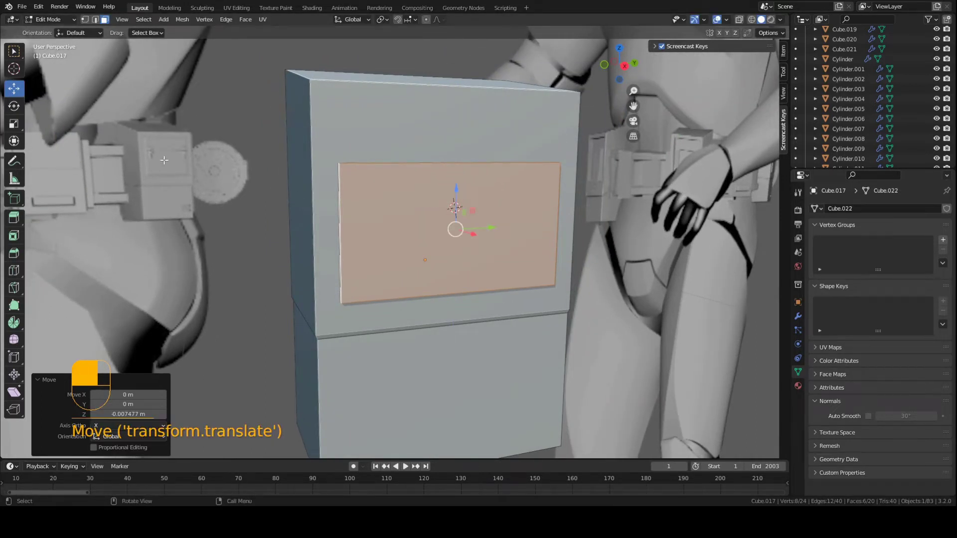
{"action": "left_click", "coordinate": [451, 193]}
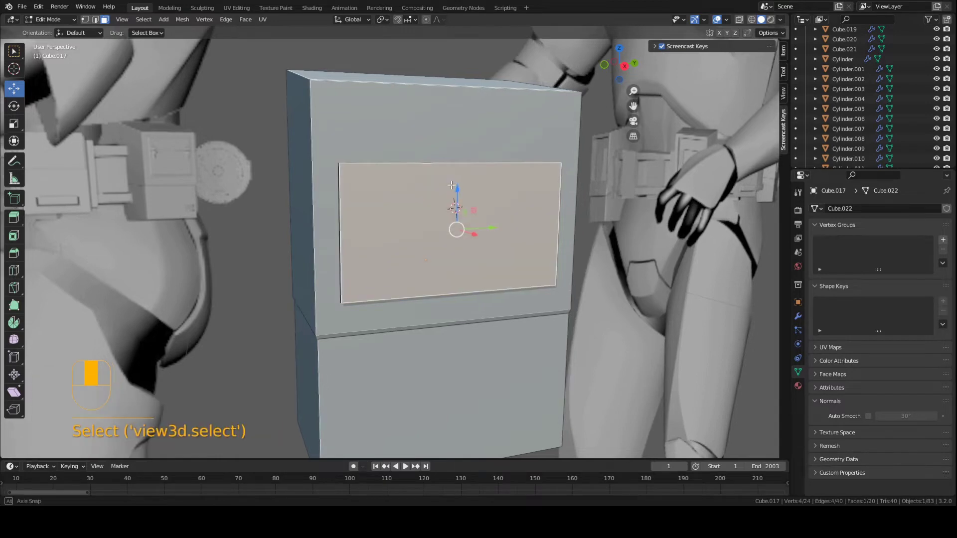
{"action": "middle_click_drag", "start_coordinate": [451, 194], "coordinate": [394, 161]}
{"action": "key", "text": "ctrl+s"}
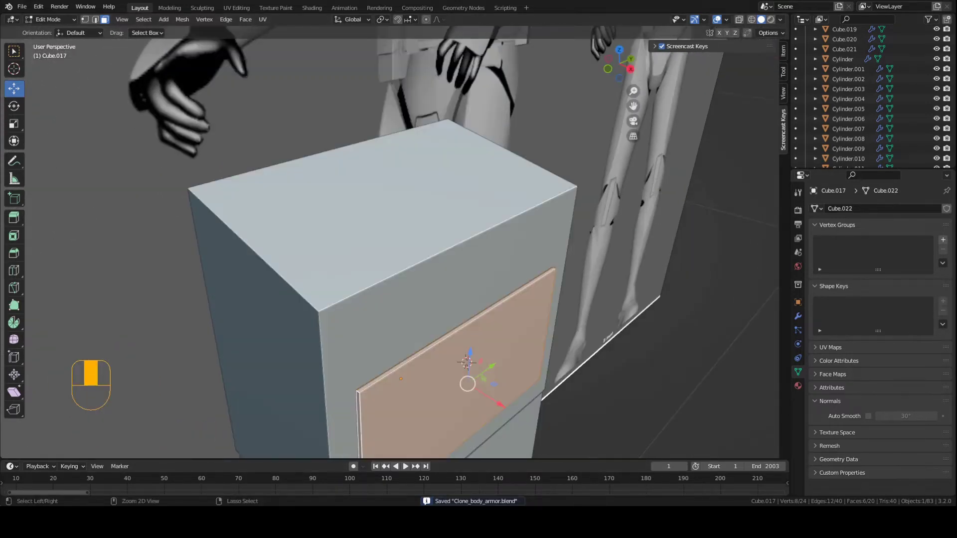
Step: Select the entire front panel, duplicate it straight up along Z to just above the original, and save the file
{"action": "scroll", "coordinate": [399, 315], "scroll_direction": "up", "scroll_amount": 2}
{"action": "middle_click_drag", "start_coordinate": [423, 344], "coordinate": [408, 210], "text": "shift"}
{"action": "scroll", "coordinate": [413, 256], "scroll_direction": "down", "scroll_amount": 3}
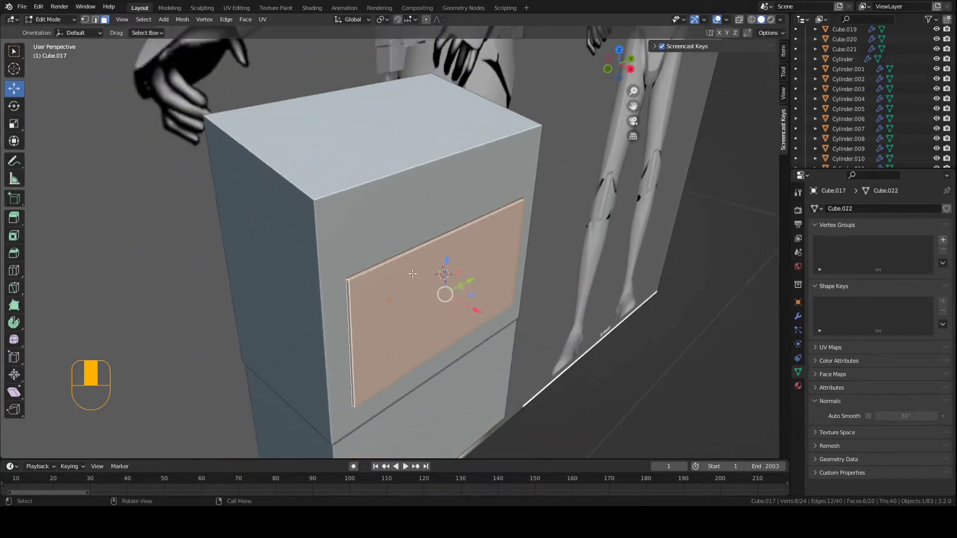
{"action": "key", "text": "a"}
{"action": "key", "text": "a"}
{"action": "key", "text": "l"}
{"action": "middle_click_drag", "start_coordinate": [410, 289], "coordinate": [413, 291]}
{"action": "key", "text": "ctrl+s"}
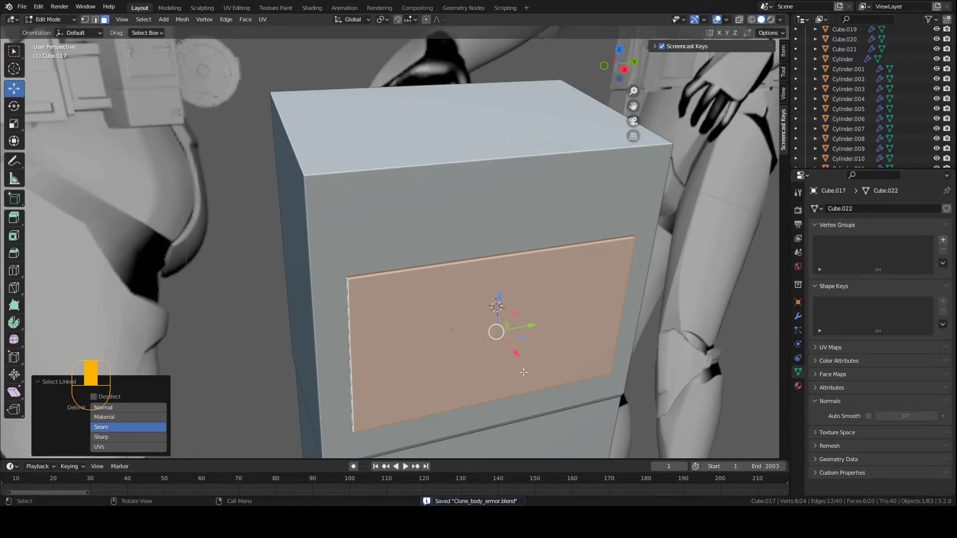
{"action": "key", "text": "shift+d"}
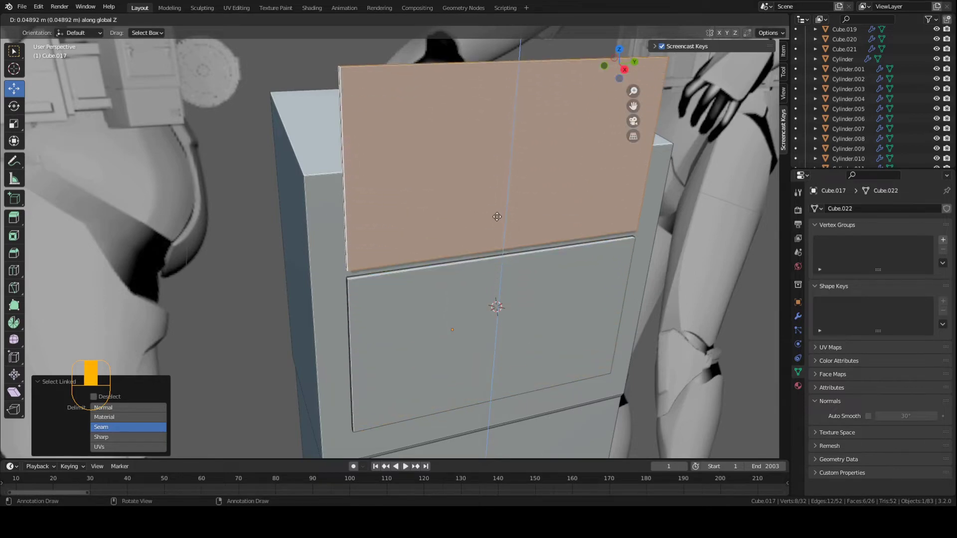
{"action": "left_click", "coordinate": [498, 222]}
{"action": "middle_click_drag", "start_coordinate": [480, 258], "coordinate": [364, 190]}
{"action": "key", "text": "ctrl+s"}
Step: Select the duplicated panel's top face and lower it along Z until it sits slightly below the pouch's top edge
{"action": "left_click", "coordinate": [364, 190]}
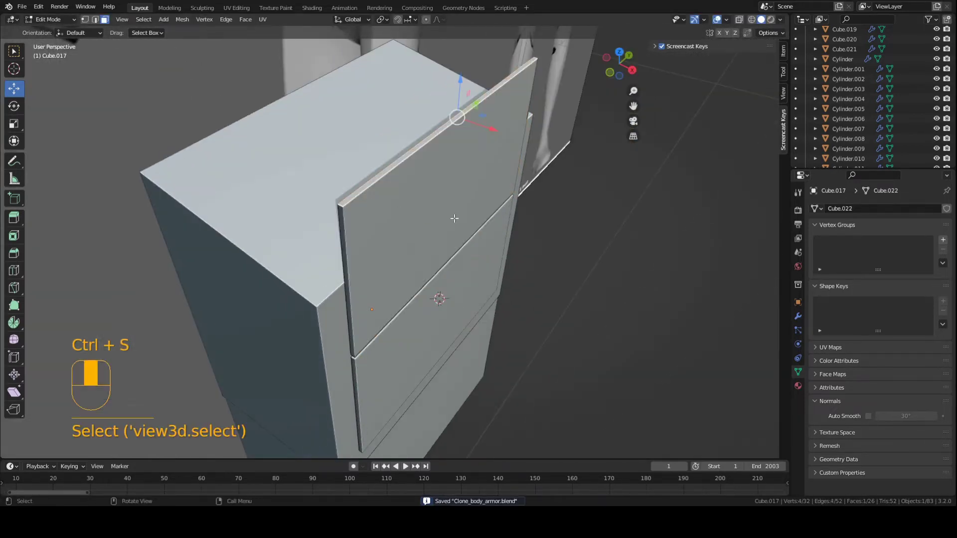
{"action": "middle_click_drag", "start_coordinate": [455, 213], "coordinate": [127, 33]}
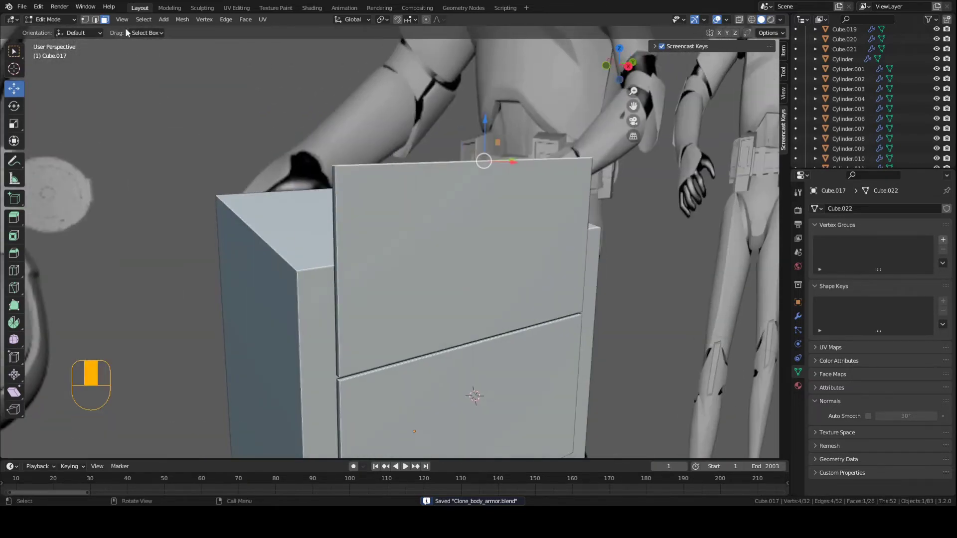
{"action": "key", "text": "ctrl+s"}
{"action": "middle_click_drag", "start_coordinate": [356, 185], "coordinate": [395, 178]}
{"action": "key", "text": "g"}
{"action": "key", "text": "z"}
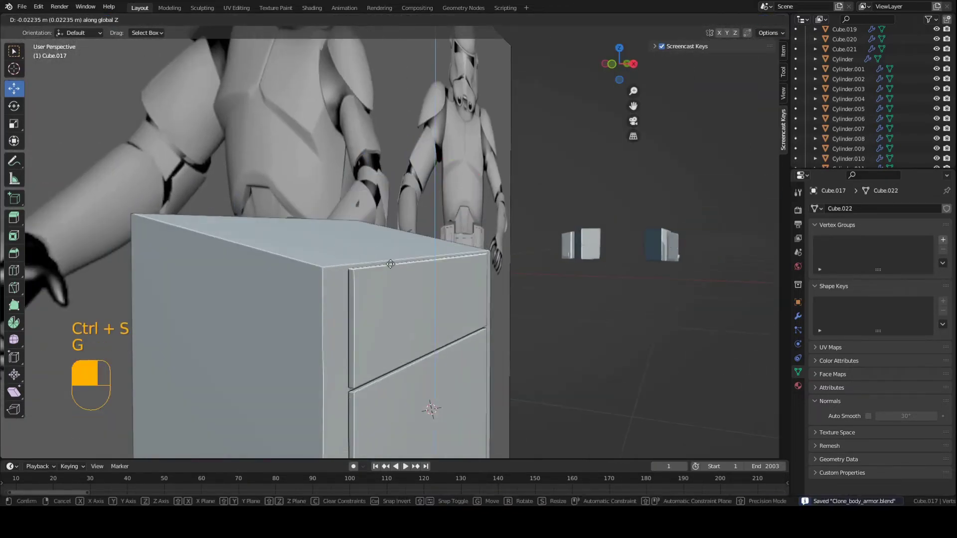
{"action": "left_click", "coordinate": [390, 279]}
{"action": "middle_click_drag", "start_coordinate": [390, 279], "coordinate": [337, 235]}
{"action": "key", "text": "z"}
{"action": "left_click", "coordinate": [337, 234]}
{"action": "middle_click_drag", "start_coordinate": [349, 282], "coordinate": [352, 239], "text": "shift"}
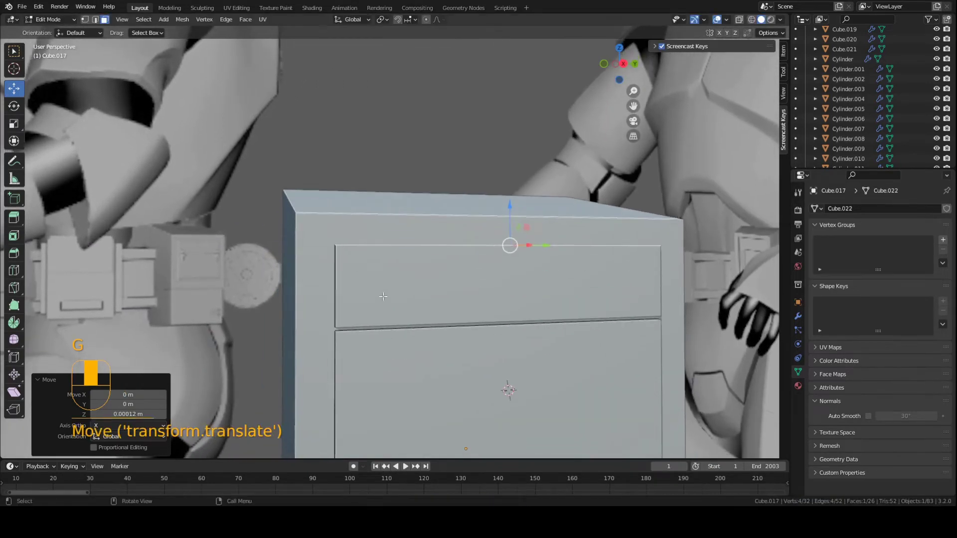
Step: Lower the two facing faces at the gap between the panels by about 0.003 m, return to Object Mode, and save the file
{"action": "middle_click_drag", "start_coordinate": [383, 296], "coordinate": [377, 282]}
{"action": "mouse_move", "coordinate": [377, 282]}
{"action": "middle_mouse_down", "text": "shift"}
{"action": "mouse_move", "coordinate": [348, 223]}
{"action": "mouse_move", "coordinate": [334, 271]}
{"action": "mouse_move", "coordinate": [380, 249]}
{"action": "mouse_move", "coordinate": [396, 269]}
{"action": "mouse_move", "coordinate": [379, 269]}
{"action": "middle_mouse_up", "text": "shift"}
{"action": "left_click", "coordinate": [366, 253]}
{"action": "left_click", "coordinate": [379, 253], "text": "shift"}
{"action": "scroll", "coordinate": [395, 269], "scroll_direction": "down", "scroll_amount": 3}
{"action": "left_click_drag", "start_coordinate": [471, 211], "coordinate": [470, 222]}
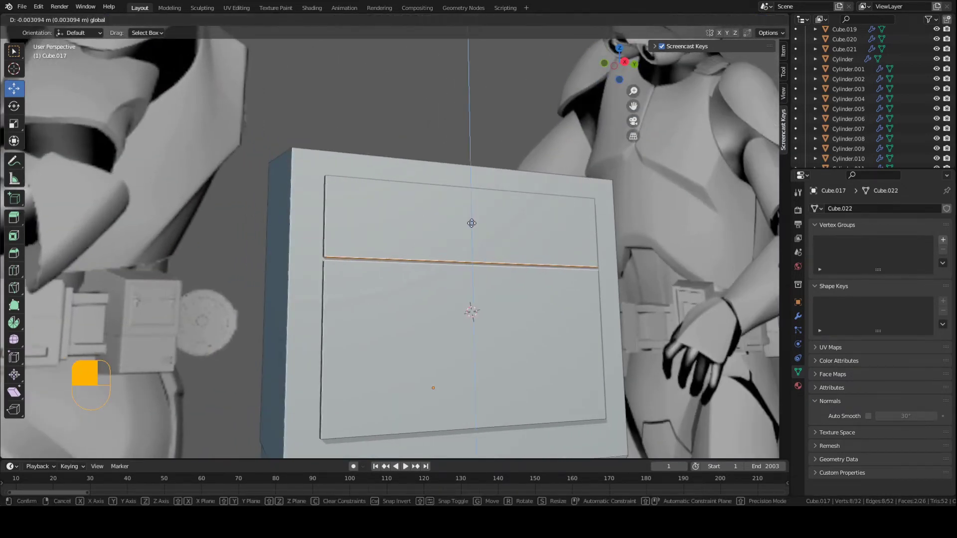
{"action": "middle_click_drag", "start_coordinate": [470, 222], "coordinate": [366, 330]}
{"action": "key", "text": "Tab"}
{"action": "key", "text": "a"}
{"action": "key", "text": "a"}
{"action": "key", "text": "ctrl+s"}
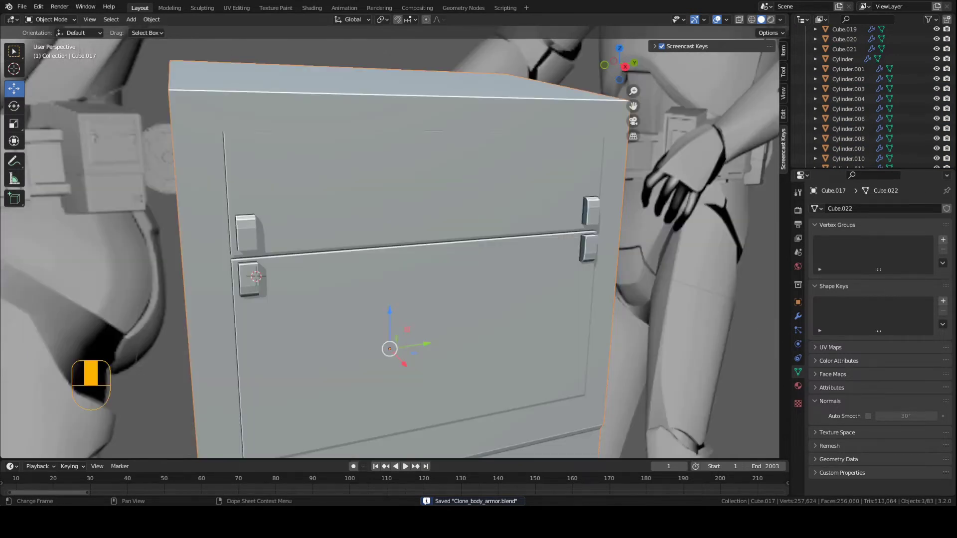
Step: Examine the small latch blocks at both ends of the gap between the front panels from several angles and save the file
{"action": "scroll", "coordinate": [261, 273], "scroll_direction": "up", "scroll_amount": 2}
{"action": "scroll", "coordinate": [235, 254], "scroll_direction": "down", "scroll_amount": 2}
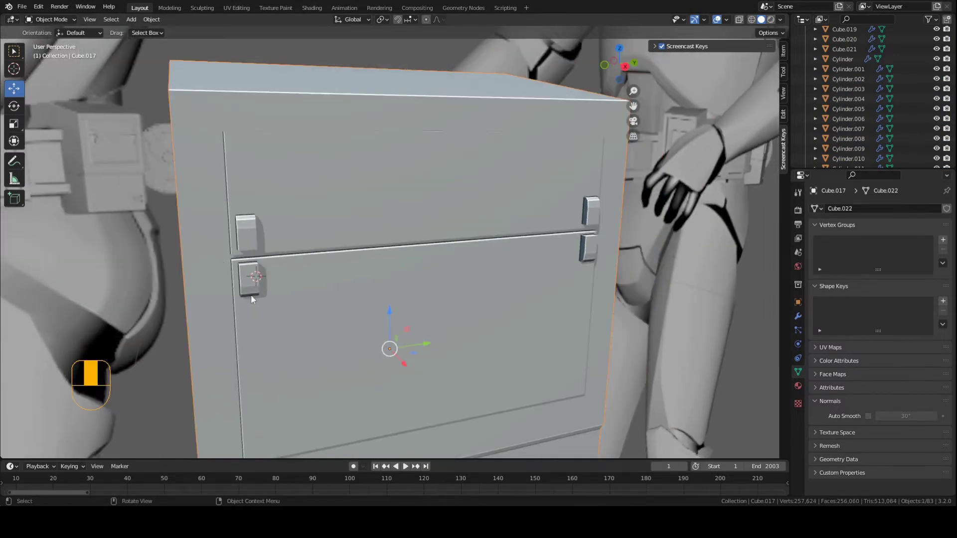
{"action": "middle_click_drag", "start_coordinate": [458, 259], "coordinate": [285, 268]}
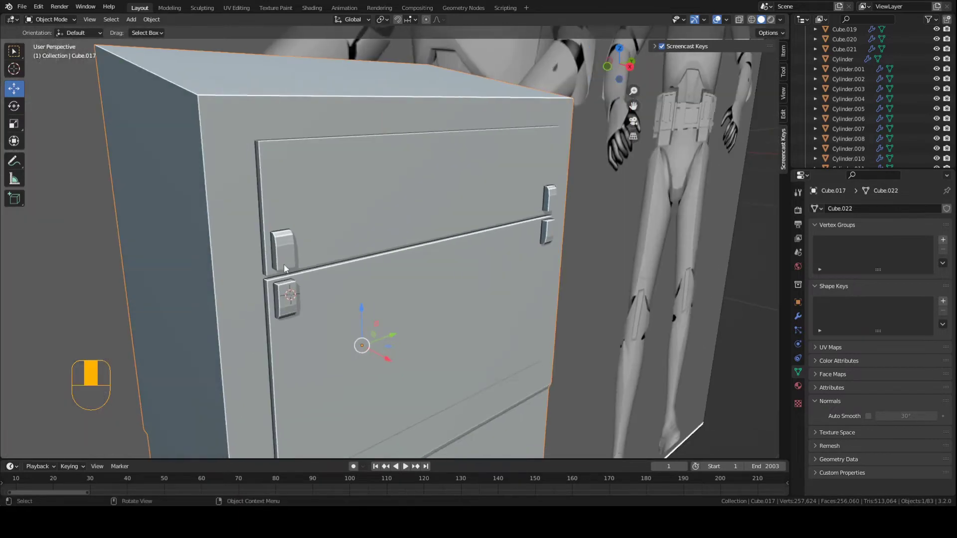
{"action": "middle_click_drag", "start_coordinate": [341, 298], "coordinate": [310, 492]}
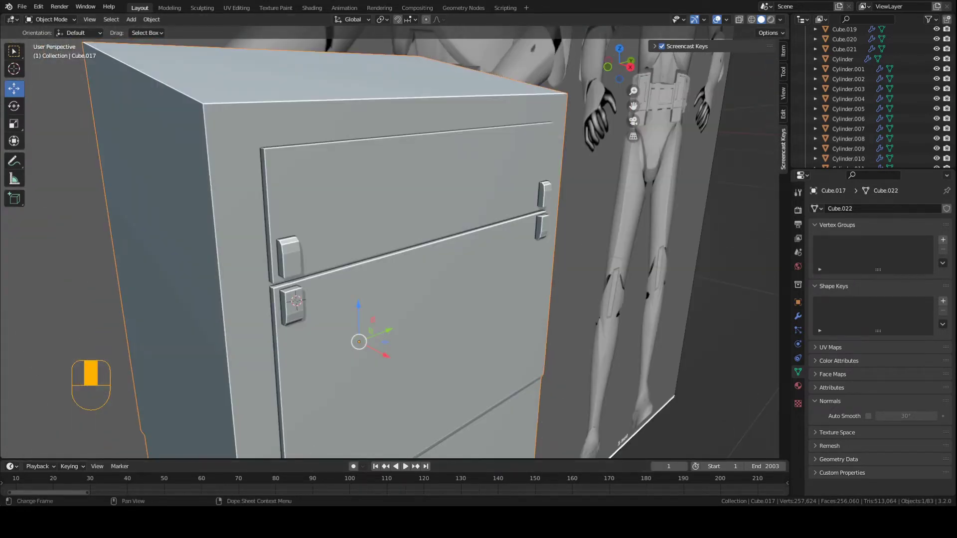
{"action": "middle_click_drag", "start_coordinate": [359, 299], "coordinate": [398, 279]}
{"action": "key", "text": "ctrl+s"}
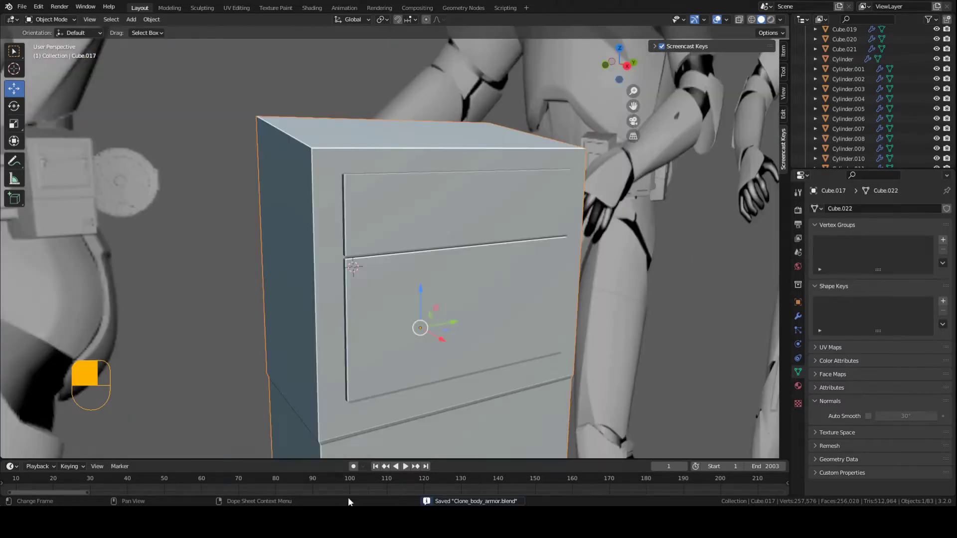
Step: In Edit Mode, place the 3D cursor at the lower panel's upper-left corner and add a cube there scaled uniformly to 0.002
{"action": "middle_click_drag", "start_coordinate": [302, 273], "coordinate": [420, 254]}
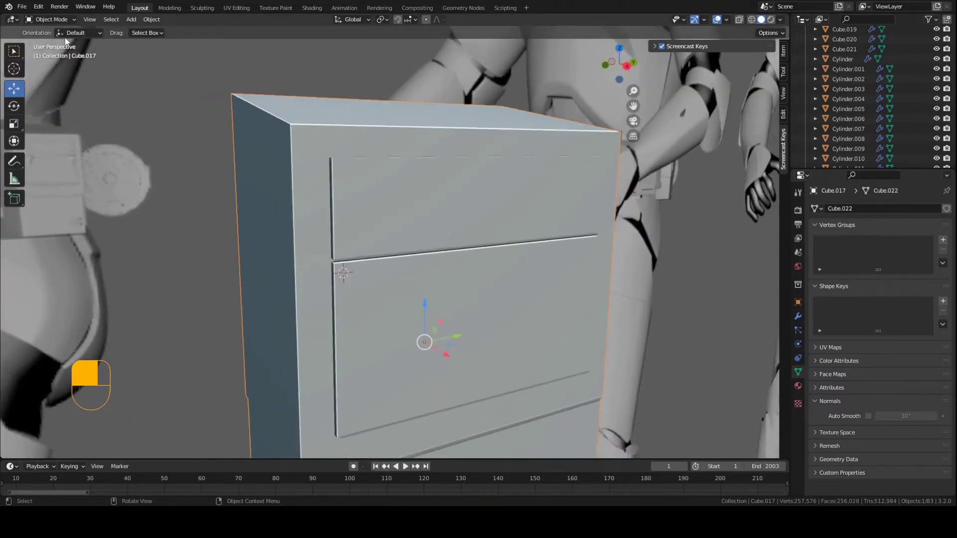
{"action": "left_click", "coordinate": [50, 19]}
{"action": "left_click", "coordinate": [50, 41]}
{"action": "scroll", "coordinate": [309, 293], "scroll_direction": "up", "scroll_amount": 2}
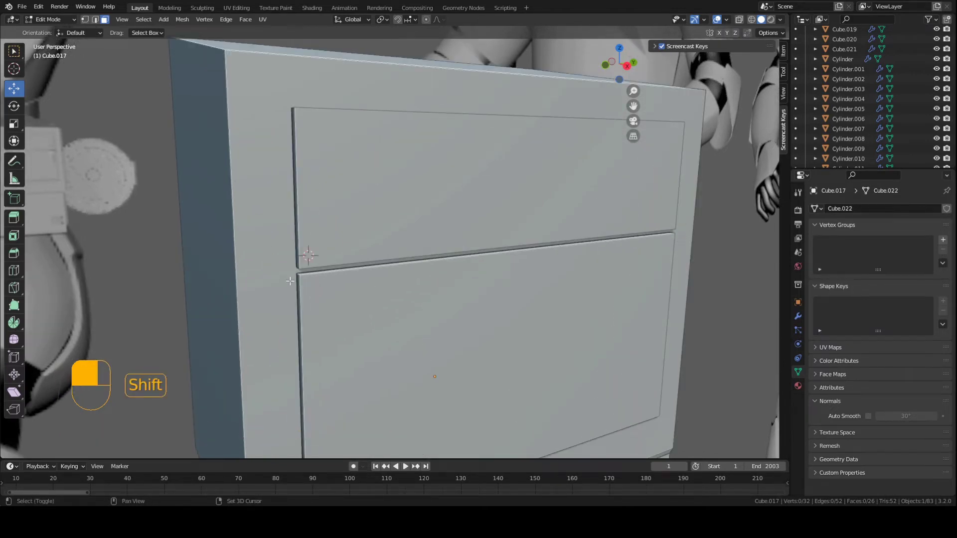
{"action": "right_click", "coordinate": [310, 288], "text": "shift"}
{"action": "key", "text": "shift+a"}
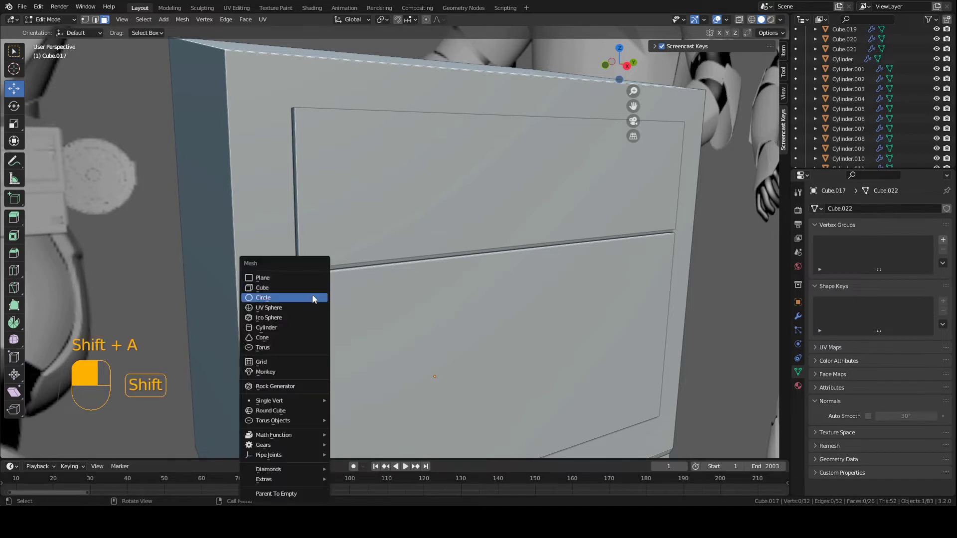
{"action": "left_click", "coordinate": [312, 294]}
{"action": "key", "text": "s"}
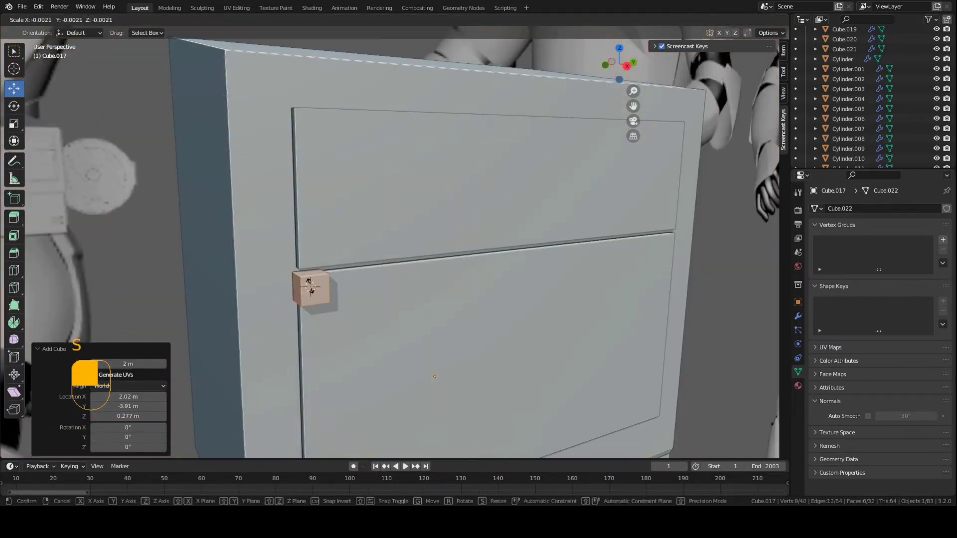
{"action": "left_click", "coordinate": [310, 287]}
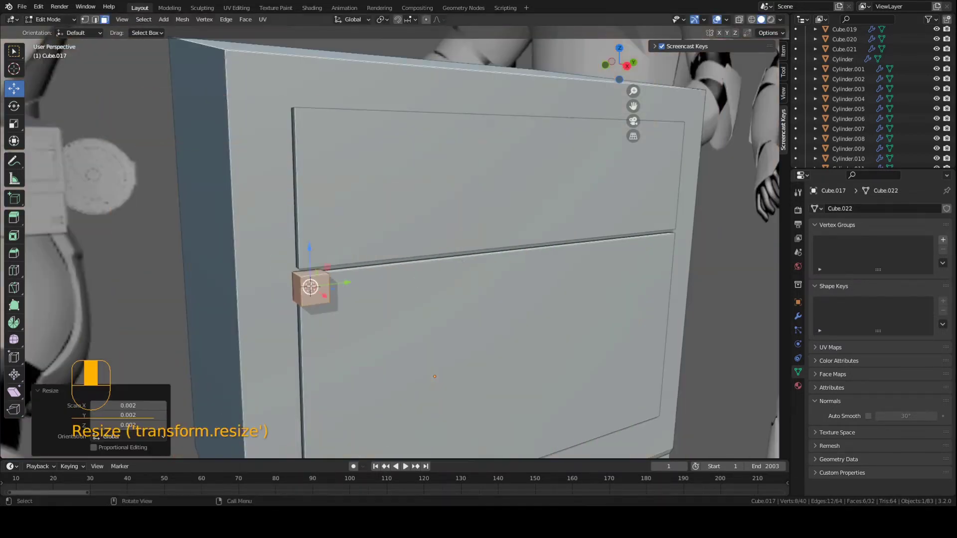
Step: Move the small cube about 0.0015 m along Y and 0.002 m along X, and lower it slightly along Z at the lower panel's corner
{"action": "scroll", "coordinate": [310, 287], "scroll_direction": "up", "scroll_amount": 3}
{"action": "key", "text": "g"}
{"action": "left_click", "coordinate": [325, 292]}
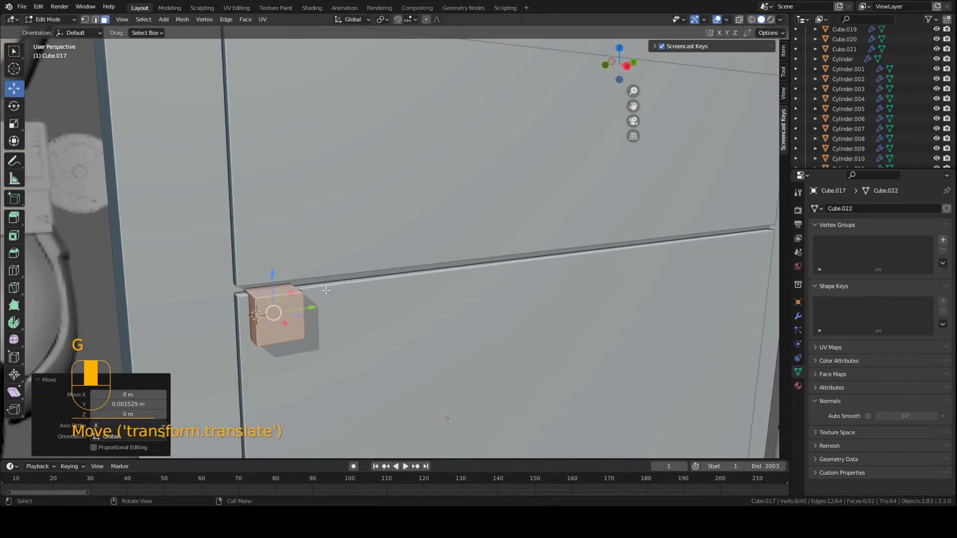
{"action": "middle_click_drag", "start_coordinate": [359, 300], "coordinate": [412, 327]}
{"action": "key", "text": "g"}
{"action": "key", "text": "x"}
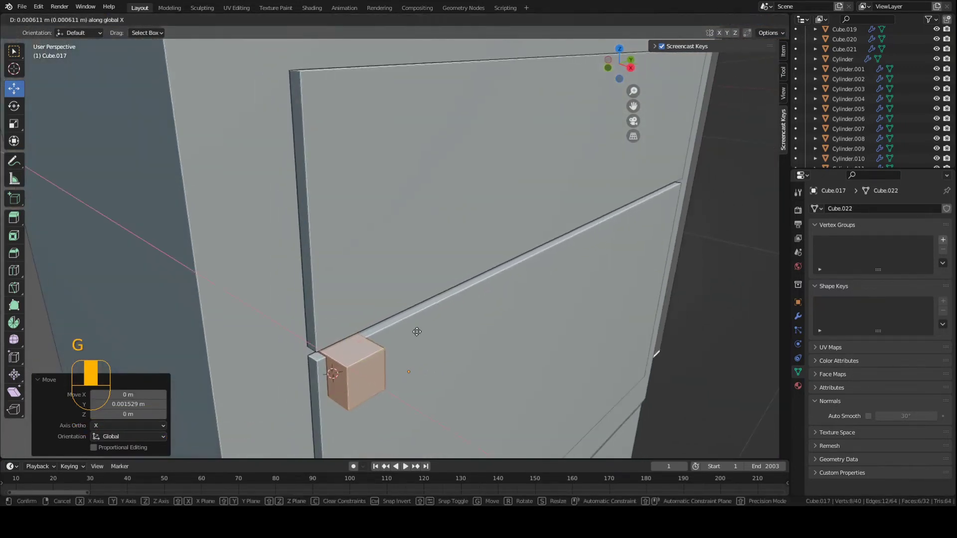
{"action": "left_click", "coordinate": [425, 342]}
{"action": "key", "text": "g"}
{"action": "key", "text": "z"}
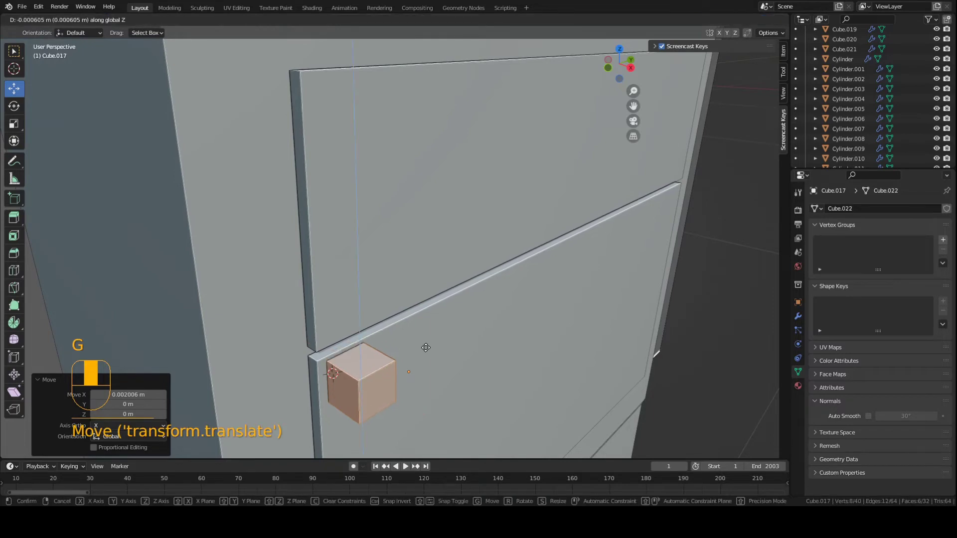
{"action": "left_click", "coordinate": [427, 354]}
Step: Reshape the cube into an upright latch block by scaling it along Z and Y and adjusting its position, and save the file
{"action": "middle_click_drag", "start_coordinate": [427, 355], "coordinate": [476, 373]}
{"action": "key", "text": "s"}
{"action": "key", "text": "z"}
{"action": "left_click", "coordinate": [427, 342]}
{"action": "key", "text": "g"}
{"action": "left_click", "coordinate": [391, 285]}
{"action": "key", "text": "s"}
{"action": "left_click", "coordinate": [483, 343]}
{"action": "key", "text": "s"}
{"action": "key", "text": "y"}
{"action": "left_click", "coordinate": [409, 322]}
{"action": "scroll", "coordinate": [412, 335], "scroll_direction": "down", "scroll_amount": 3}
{"action": "scroll", "coordinate": [449, 310], "scroll_direction": "up", "scroll_amount": 3}
{"action": "key", "text": "ctrl+s"}
Step: Push the latch block's front face back about 0.0026 m along X to thin the block, and save the file
{"action": "left_click", "coordinate": [397, 309]}
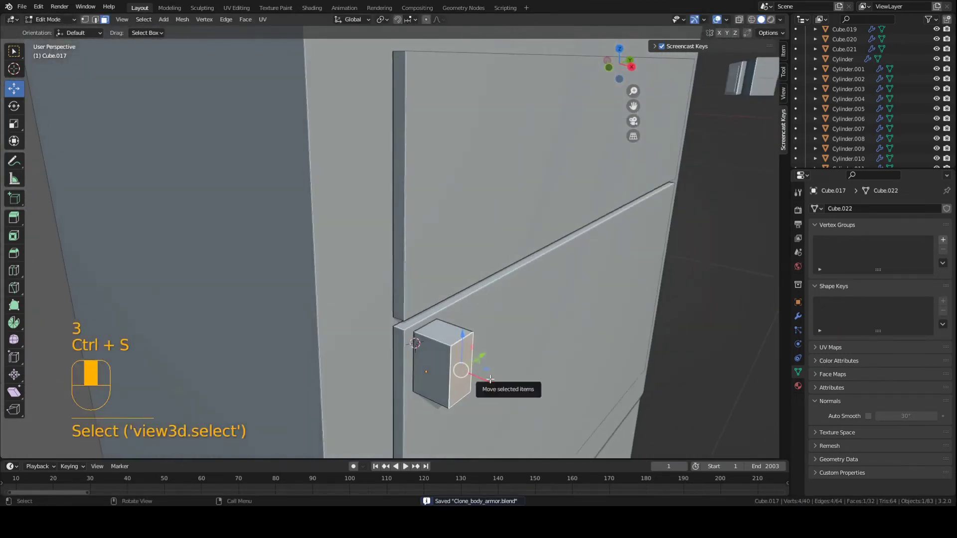
{"action": "left_click_drag", "start_coordinate": [476, 375], "coordinate": [469, 371]}
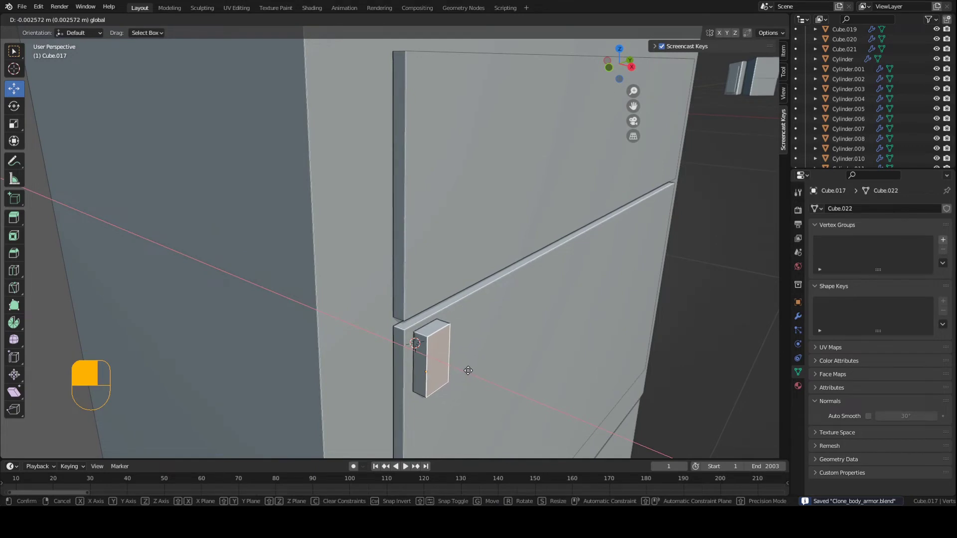
{"action": "left_click", "coordinate": [469, 371], "text": "ctrl"}
{"action": "key", "text": "ctrl+s"}
Step: Bevel the latch block's lower front edge with two segments, return to Object Mode, and save the file
{"action": "middle_click_drag", "start_coordinate": [469, 370], "coordinate": [449, 328]}
{"action": "key", "text": "2"}
{"action": "left_click", "coordinate": [413, 290]}
{"action": "middle_click_drag", "start_coordinate": [413, 290], "coordinate": [292, 230], "text": "ctrl"}
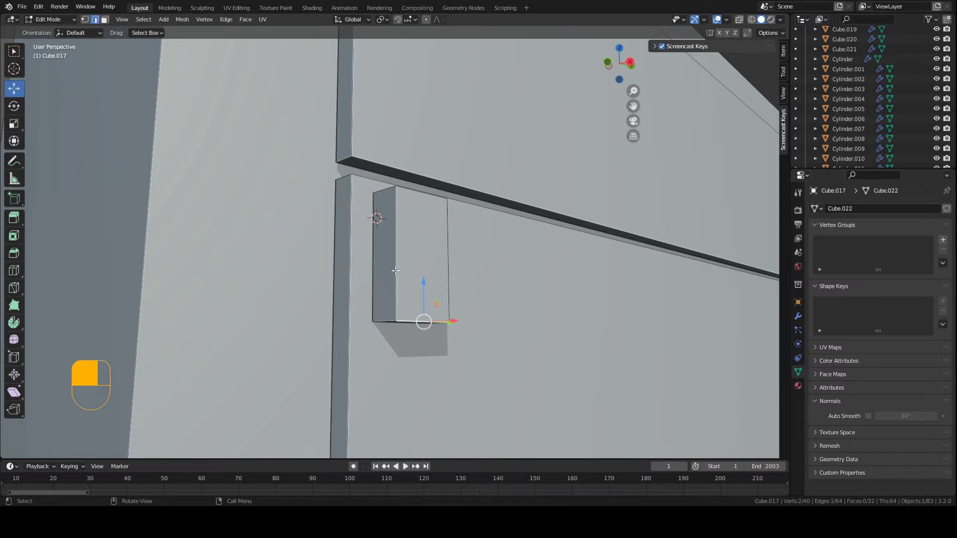
{"action": "key", "text": "ctrl+s"}
{"action": "key", "text": "KP_Decimal"}
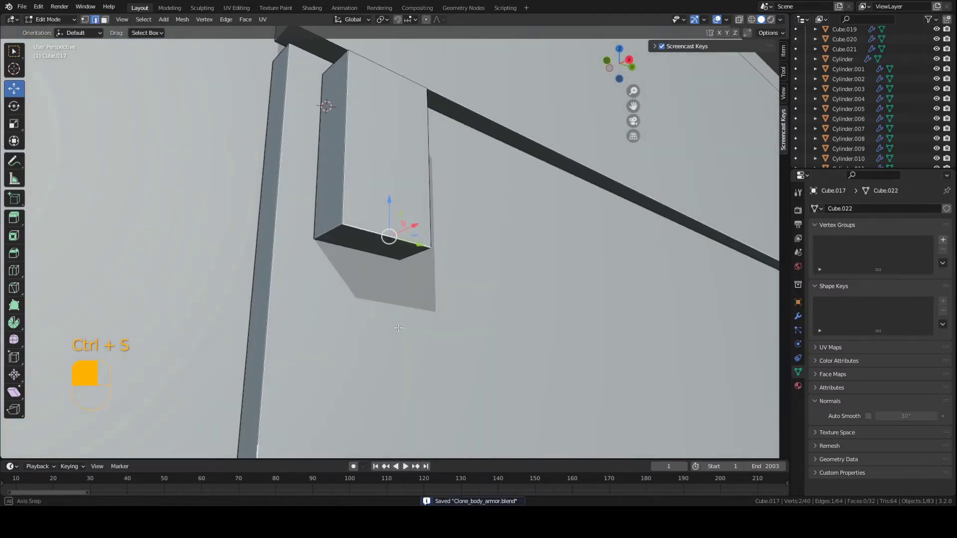
{"action": "middle_click_drag", "start_coordinate": [422, 251], "coordinate": [518, 281], "text": "ctrl"}
{"action": "key", "text": "ctrl+b"}
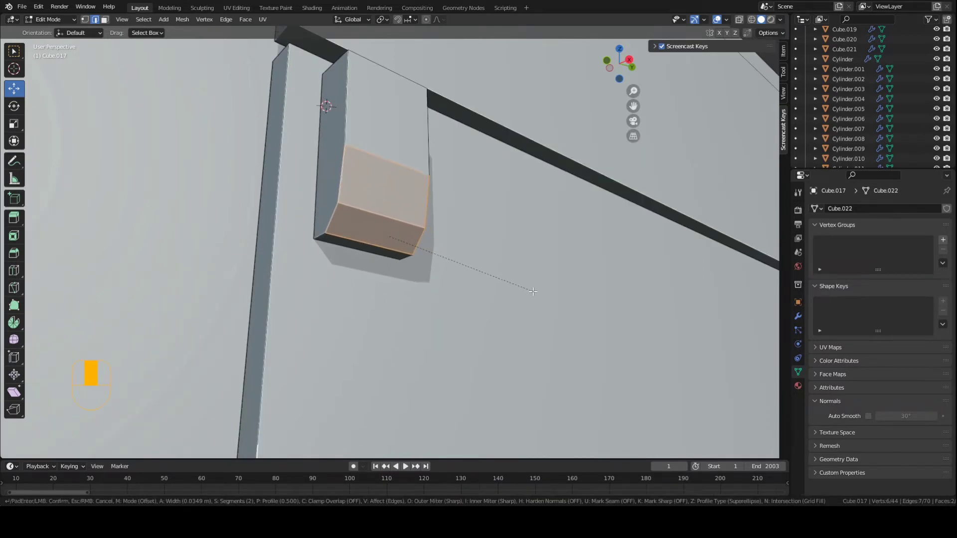
{"action": "left_click", "coordinate": [520, 286]}
{"action": "middle_click_drag", "start_coordinate": [521, 287], "coordinate": [311, 482], "text": "ctrl"}
{"action": "key", "text": "Tab"}
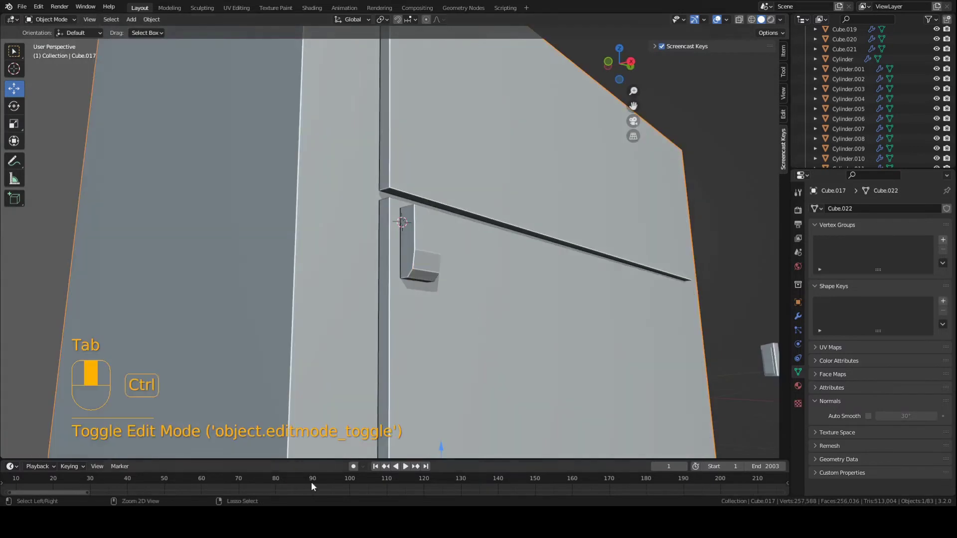
{"action": "key", "text": "ctrl+s"}
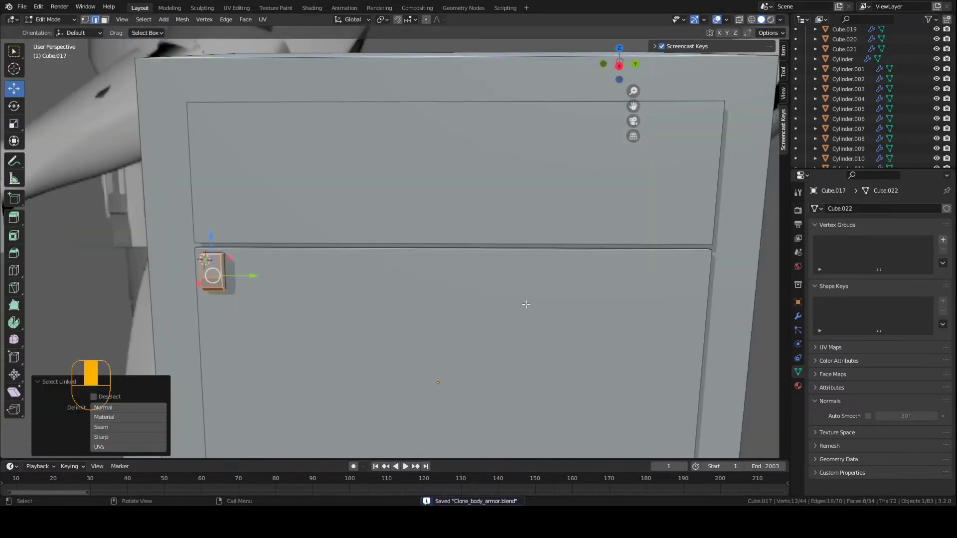
Step: In Edit Mode, duplicate the whole latch block about 0.077 m along Y to the lower panel's opposite end, and nudge it about 0.0003 m further
{"action": "key", "text": "a"}
{"action": "key", "text": "a"}
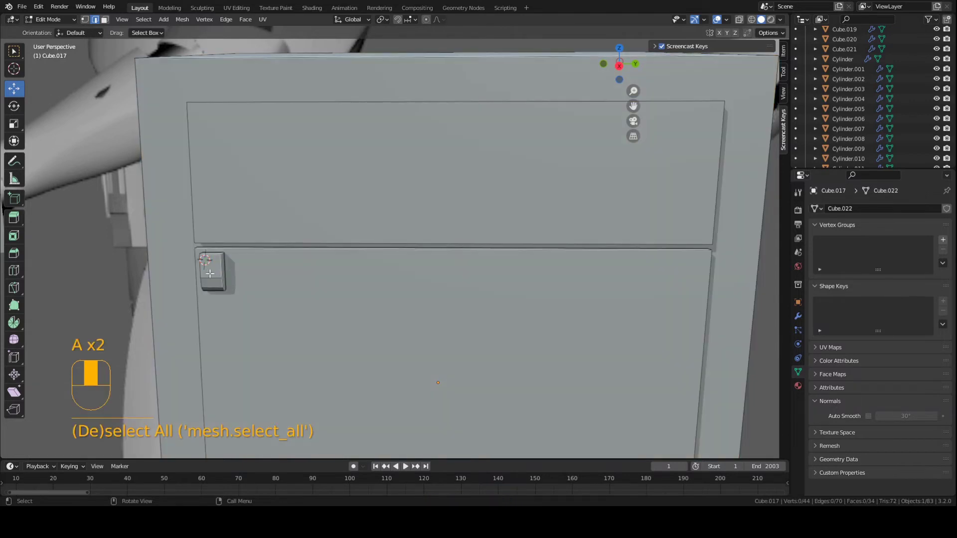
{"action": "key", "text": "l"}
{"action": "middle_click_drag", "start_coordinate": [214, 273], "coordinate": [181, 230]}
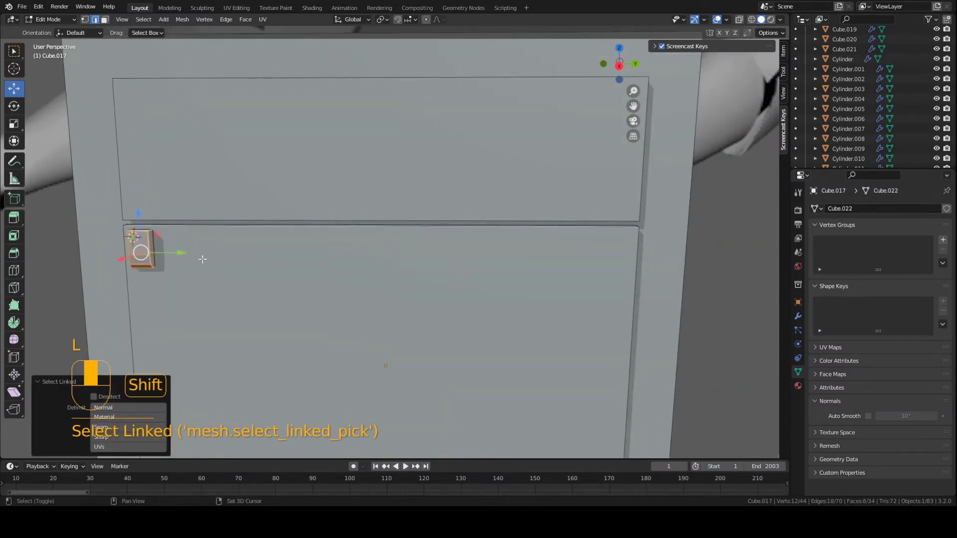
{"action": "key", "text": "shift+d"}
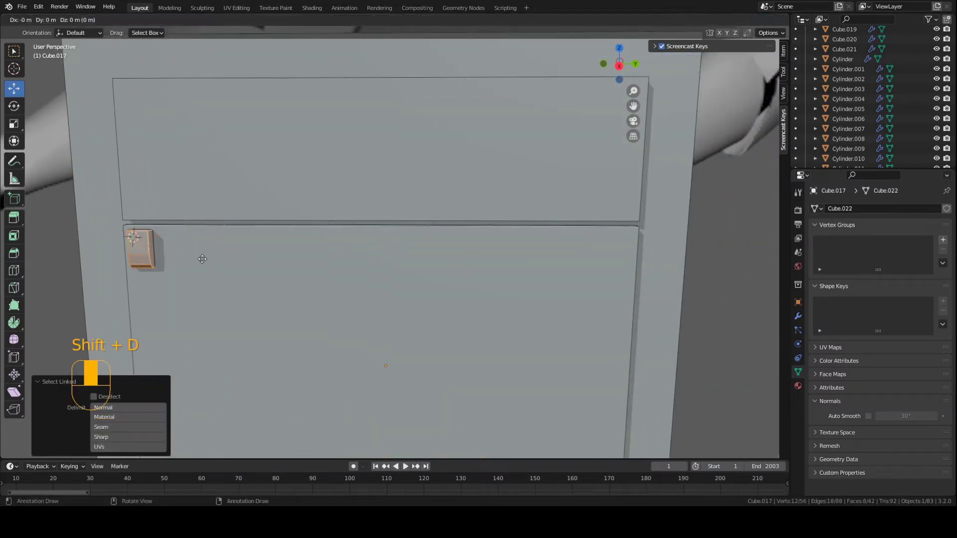
{"action": "key", "text": "y"}
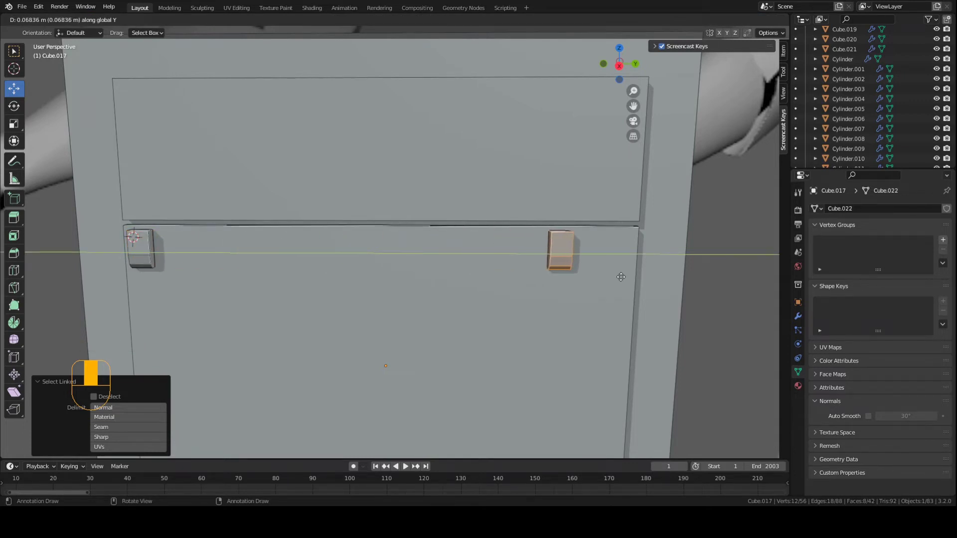
{"action": "left_click", "coordinate": [672, 277]}
{"action": "middle_click_drag", "start_coordinate": [673, 277], "coordinate": [614, 258]}
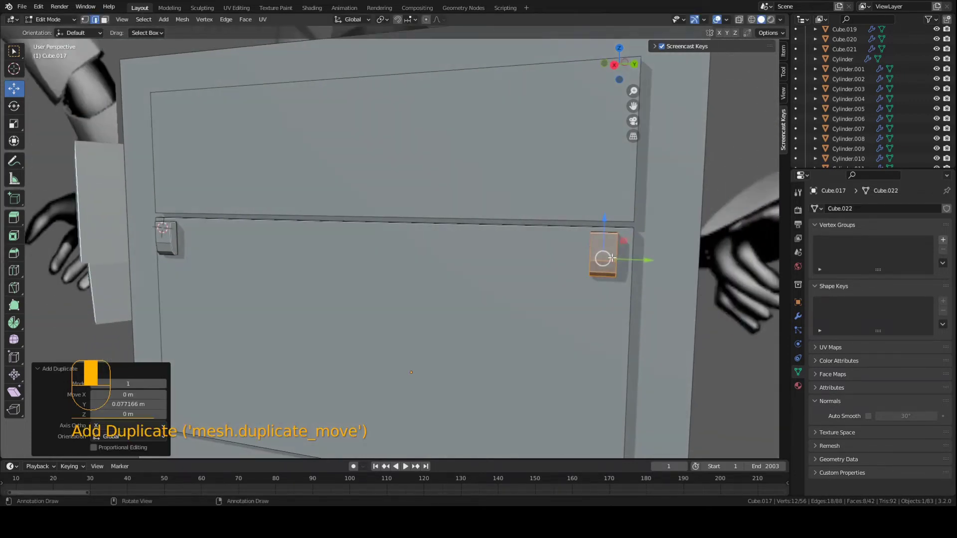
{"action": "key", "text": "g"}
{"action": "left_click", "coordinate": [614, 258]}
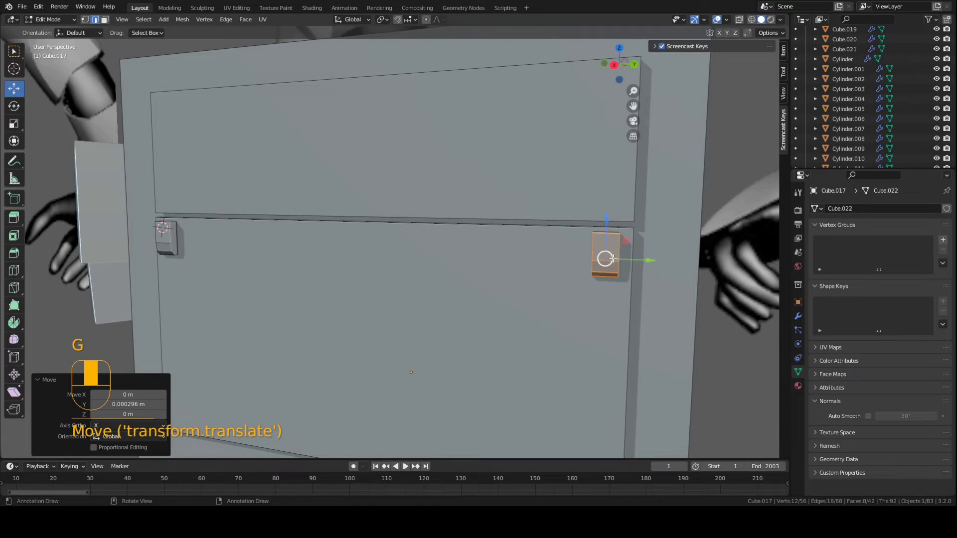
Step: Select both latch blocks and duplicate them about 0.0087 m up along Z onto the upper panel
{"action": "key", "text": "l"}
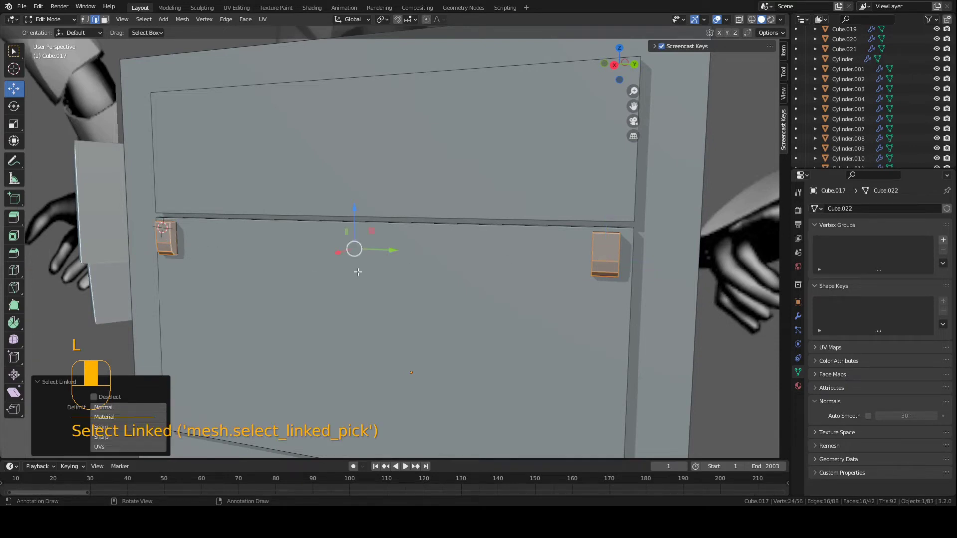
{"action": "key", "text": "shift+d"}
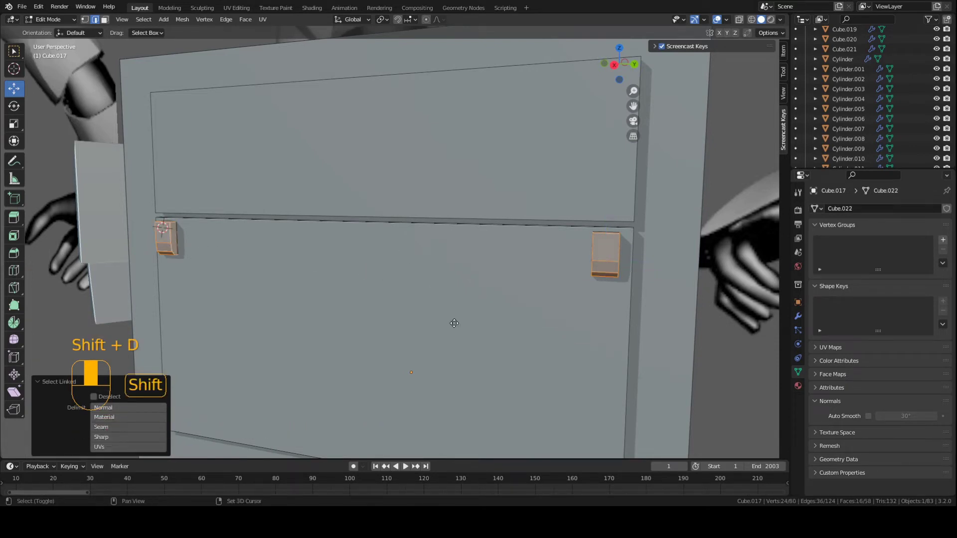
{"action": "key", "text": "z"}
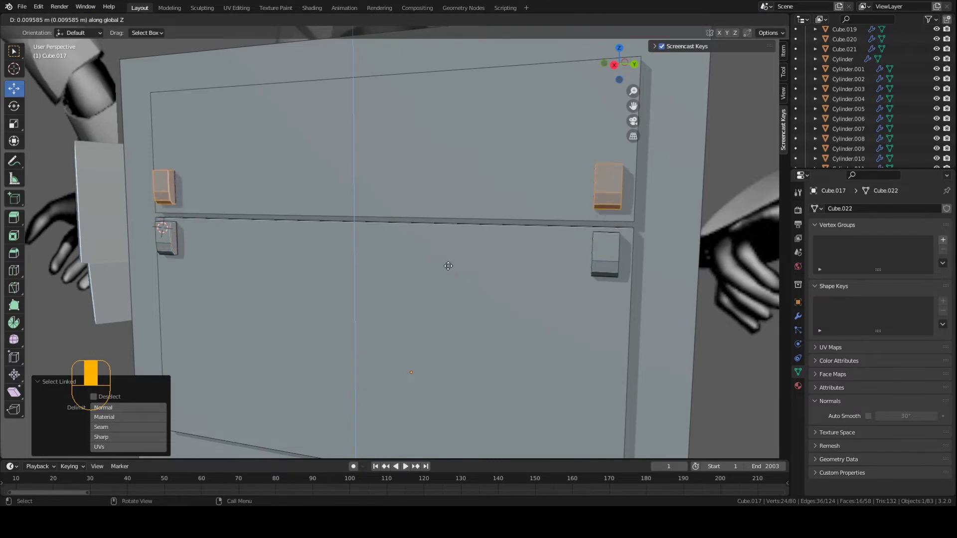
{"action": "left_click", "coordinate": [519, 277]}
{"action": "middle_click_drag", "start_coordinate": [524, 277], "coordinate": [534, 197]}
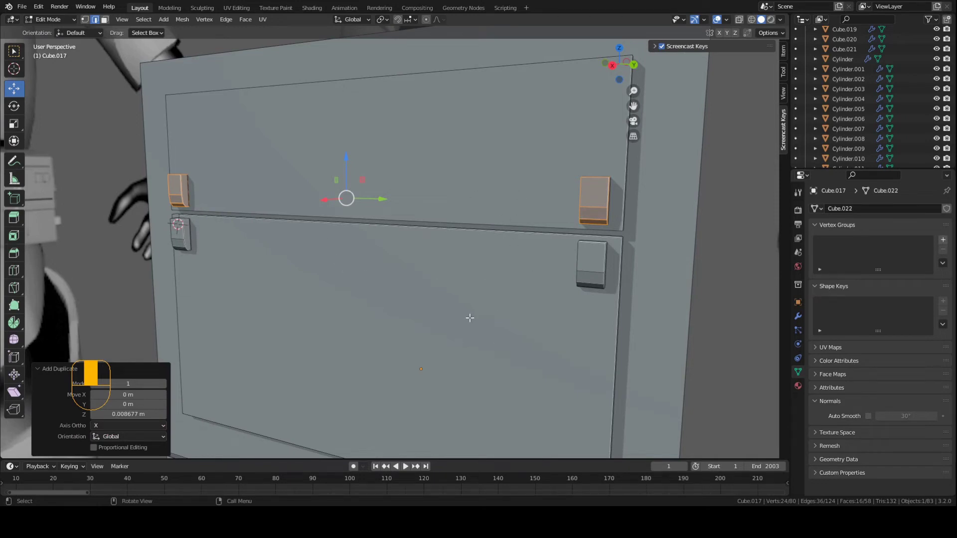
{"action": "scroll", "coordinate": [435, 251], "scroll_direction": "up", "scroll_amount": 2}
{"action": "middle_click_drag", "start_coordinate": [504, 207], "coordinate": [416, 205], "text": "shift"}
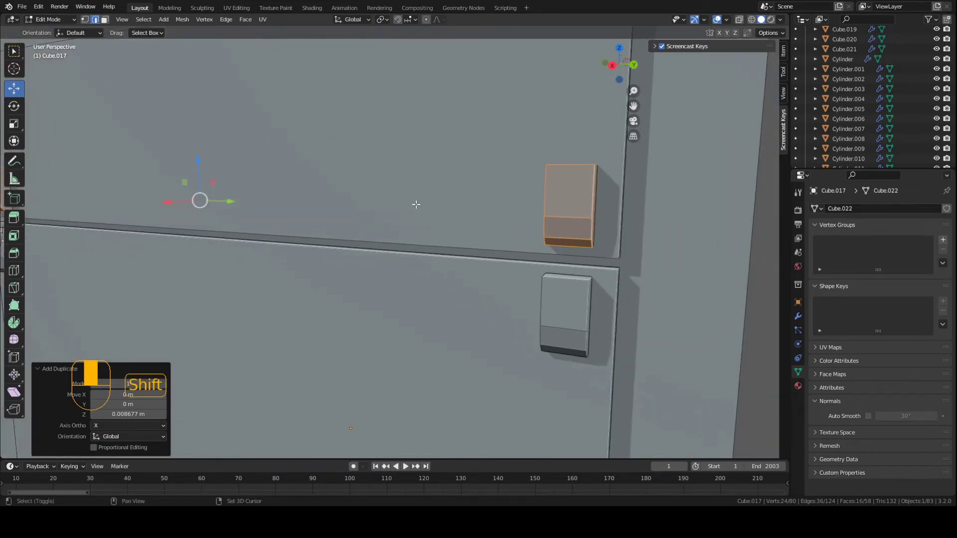
{"action": "scroll", "coordinate": [594, 220], "scroll_direction": "down", "scroll_amount": 3}
Step: Rotate the upper latch blocks 180° about X, adjust their position above the gap, return to Object Mode, and save the file
{"action": "key", "text": "r"}
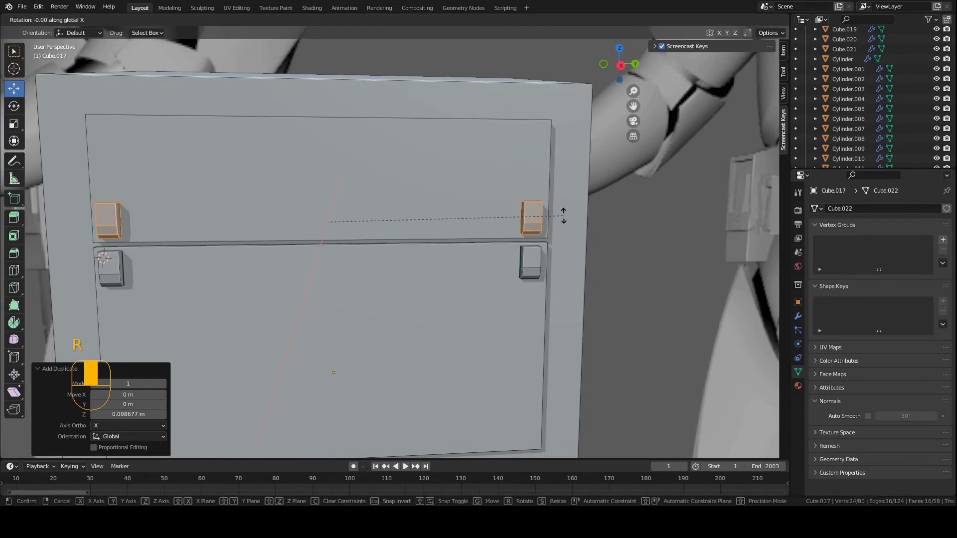
{"action": "type", "text": "180"}
{"action": "left_click", "coordinate": [564, 216]}
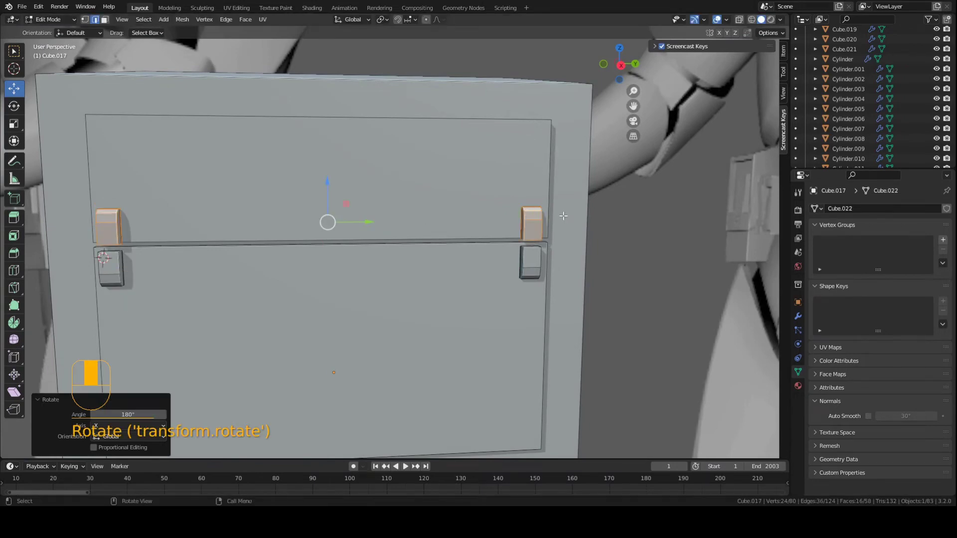
{"action": "middle_click_drag", "start_coordinate": [564, 215], "coordinate": [404, 186]}
{"action": "key", "text": "g"}
{"action": "left_click", "coordinate": [554, 195]}
{"action": "key", "text": "ctrl+s"}
{"action": "key", "text": "Tab"}
{"action": "key", "text": "ctrl+s"}
{"action": "middle_click_drag", "start_coordinate": [364, 395], "coordinate": [471, 361]}
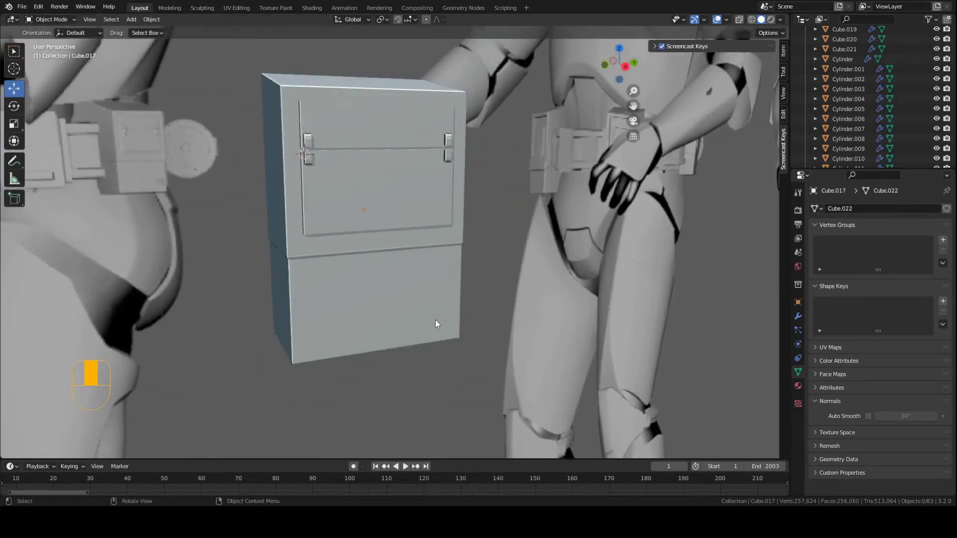
Step: Place the 3D cursor near the lower-right corner of the pouch's front and add a cube there scaled uniformly to 0.005
{"action": "middle_click_drag", "start_coordinate": [441, 329], "coordinate": [274, 248]}
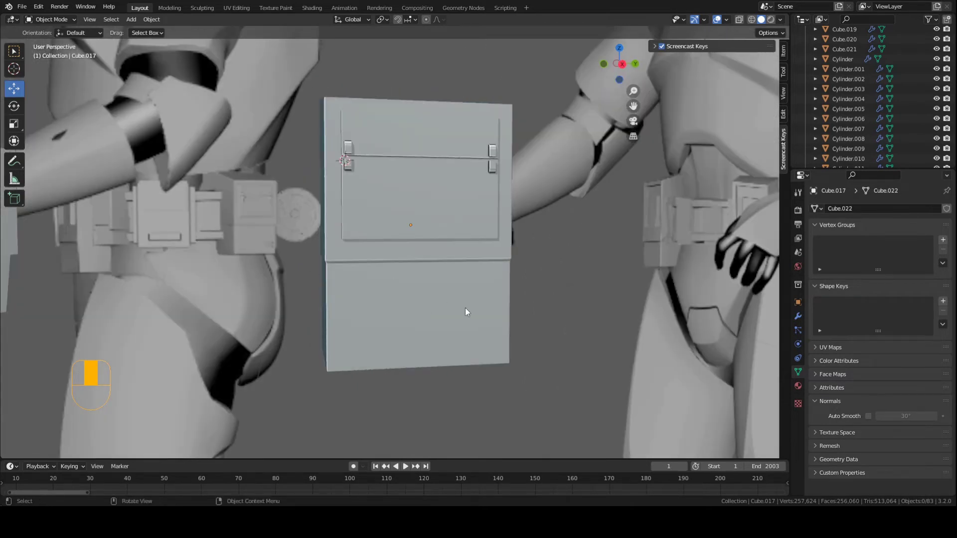
{"action": "scroll", "coordinate": [465, 307], "scroll_direction": "up", "scroll_amount": 5}
{"action": "left_click", "coordinate": [432, 265]}
{"action": "key", "text": "ctrl+s"}
{"action": "scroll", "coordinate": [296, 209], "scroll_direction": "up", "scroll_amount": 1}
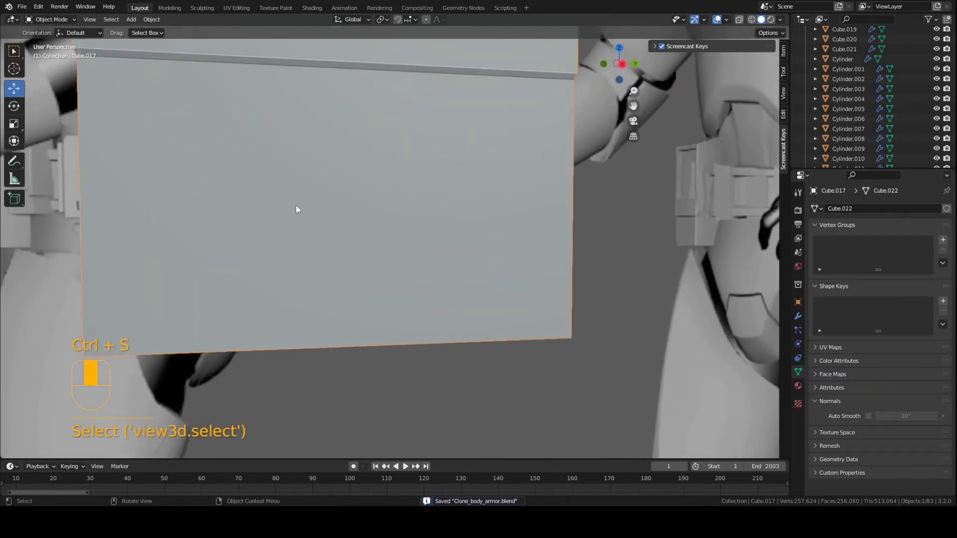
{"action": "scroll", "coordinate": [464, 302], "scroll_direction": "down", "scroll_amount": 3}
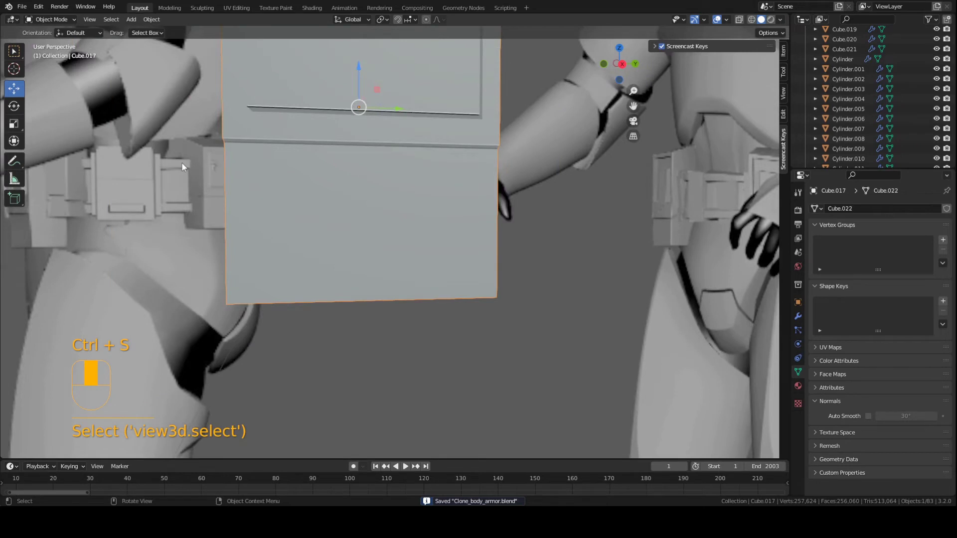
{"action": "left_click", "coordinate": [45, 20]}
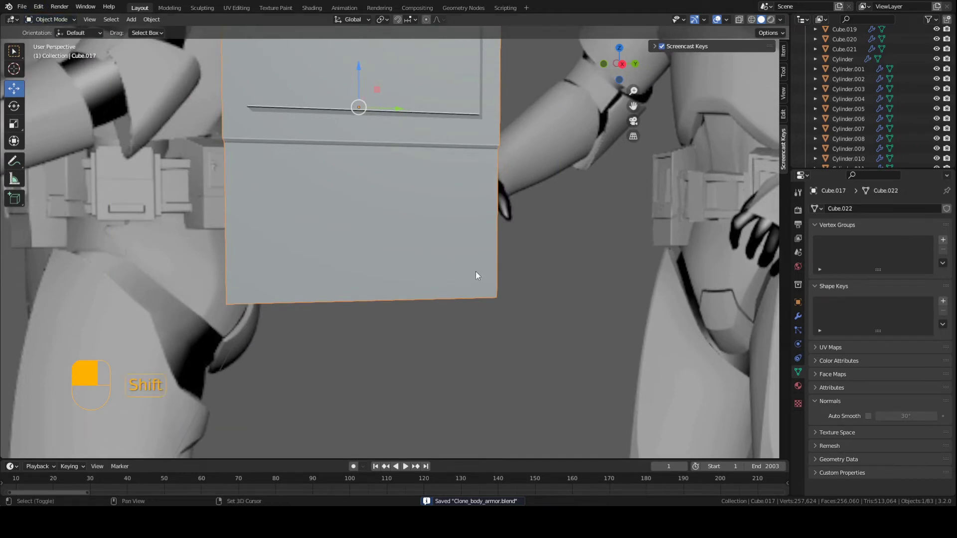
{"action": "key", "text": "shift+a"}
{"action": "mouse_move", "coordinate": [469, 272]}
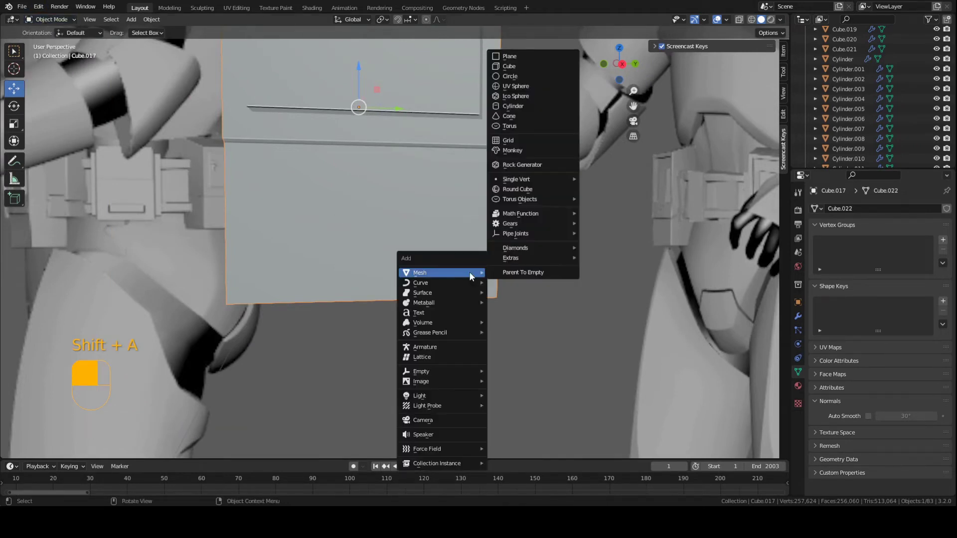
{"action": "left_click", "coordinate": [508, 69]}
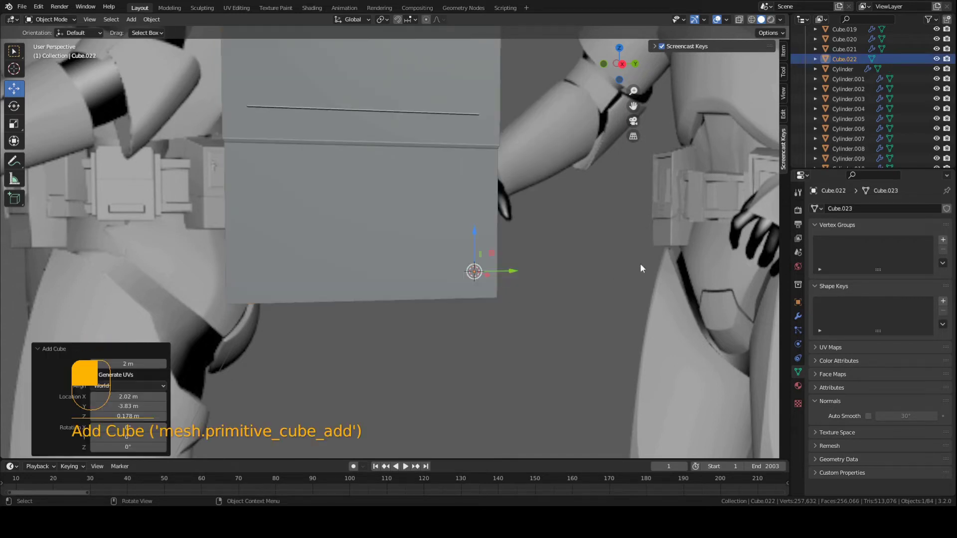
{"action": "key", "text": "s"}
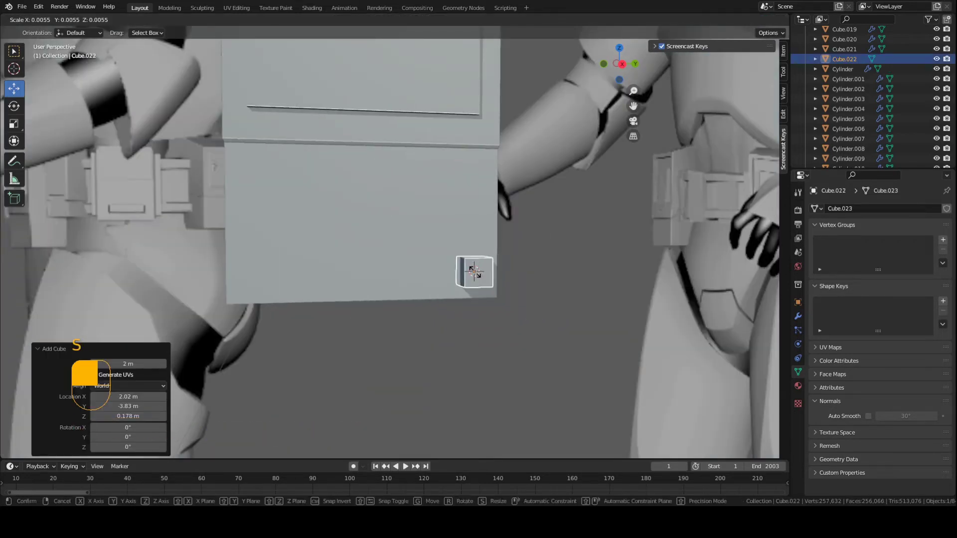
{"action": "left_click", "coordinate": [474, 270]}
Step: Scale the new cube uniformly by about 0.47, widen it along Y, and reposition it along Y near the pouch's side edge
{"action": "scroll", "coordinate": [480, 265], "scroll_direction": "up", "scroll_amount": 5}
{"action": "key", "text": "s"}
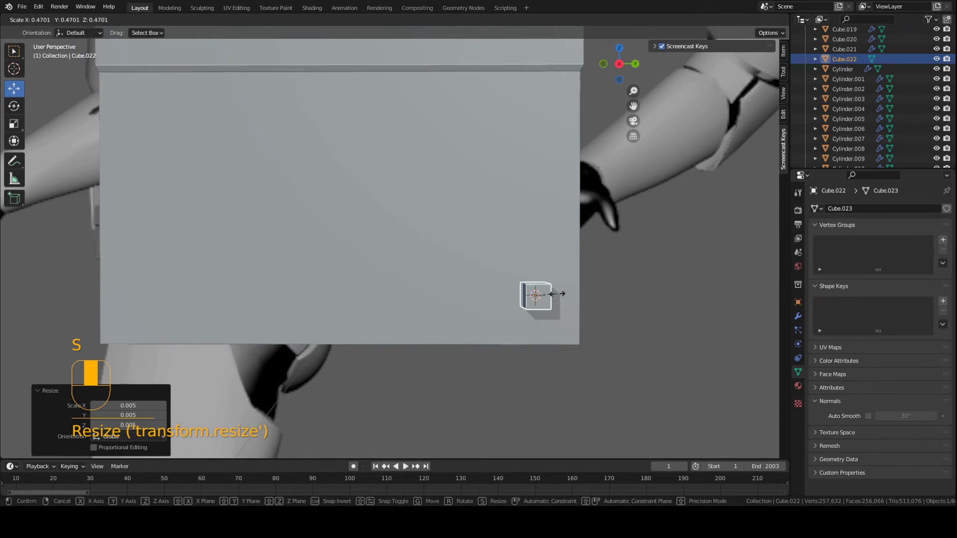
{"action": "left_click", "coordinate": [556, 294]}
{"action": "middle_click_drag", "start_coordinate": [557, 294], "coordinate": [496, 296], "text": "shift"}
{"action": "key", "text": "s"}
{"action": "key", "text": "y"}
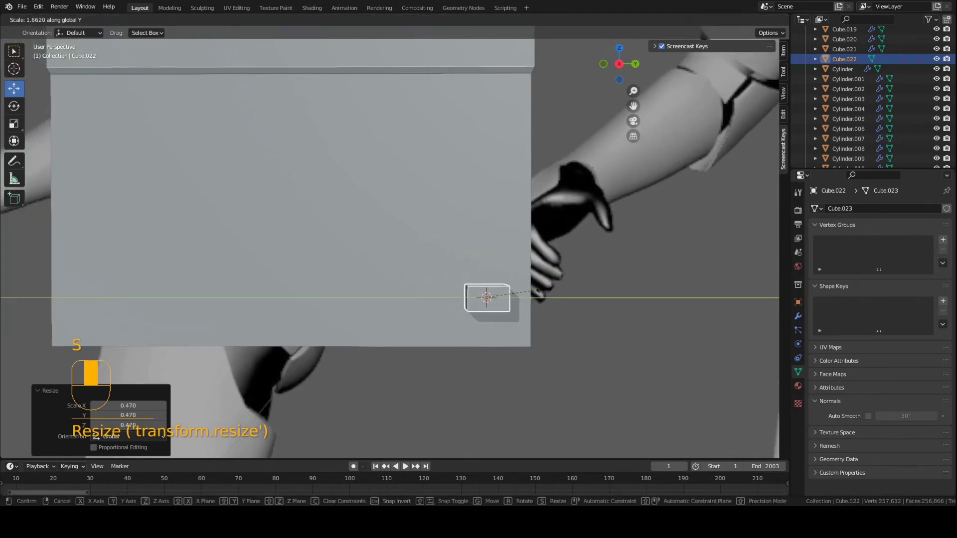
{"action": "left_click", "coordinate": [608, 295]}
{"action": "key", "text": "g"}
{"action": "key", "text": "y"}
{"action": "left_click", "coordinate": [597, 296]}
Step: Move the widened block along X relative to the pouch's front face and save the file
{"action": "middle_click_drag", "start_coordinate": [597, 295], "coordinate": [473, 258]}
{"action": "key", "text": "g"}
{"action": "key", "text": "x"}
{"action": "left_click", "coordinate": [532, 294]}
{"action": "key", "text": "ctrl+s"}
Step: Refine the block's position and size at the pouch's lower corner, shift it along X, and save the file
{"action": "key", "text": "g"}
{"action": "left_click", "coordinate": [486, 279]}
{"action": "key", "text": "s"}
{"action": "left_click", "coordinate": [455, 247]}
{"action": "key", "text": "g"}
{"action": "left_click", "coordinate": [474, 254]}
{"action": "key", "text": "g"}
{"action": "key", "text": "x"}
{"action": "left_click", "coordinate": [484, 272]}
{"action": "key", "text": "ctrl+s"}
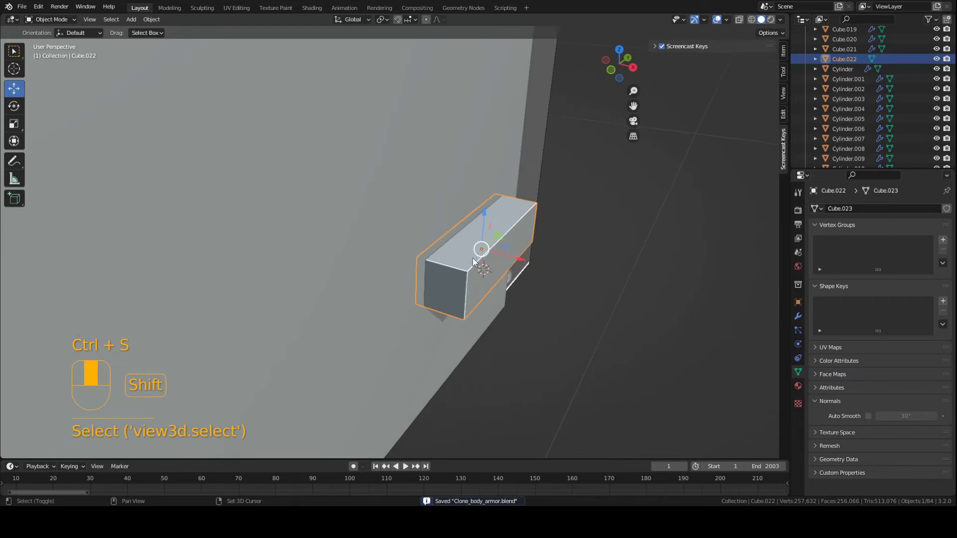
Step: Shift the small block along X against the pouch's front face near its lower corner and save the file
{"action": "left_click", "coordinate": [378, 241]}
{"action": "middle_click_drag", "start_coordinate": [367, 220], "coordinate": [396, 257]}
{"action": "left_click", "coordinate": [408, 250]}
{"action": "key", "text": "g"}
{"action": "key", "text": "x"}
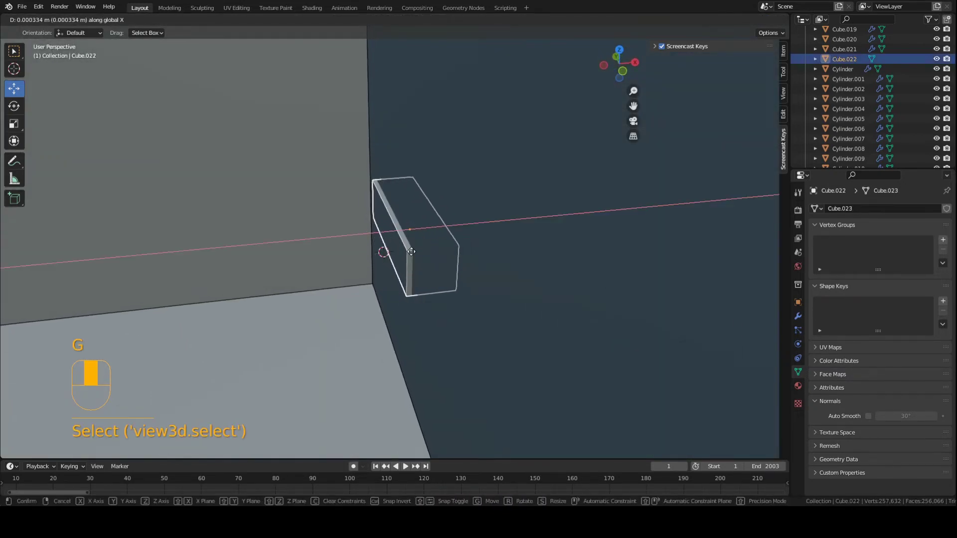
{"action": "left_click", "coordinate": [412, 251]}
{"action": "key", "text": "ctrl+s"}
{"action": "middle_click_drag", "start_coordinate": [437, 253], "coordinate": [453, 268]}
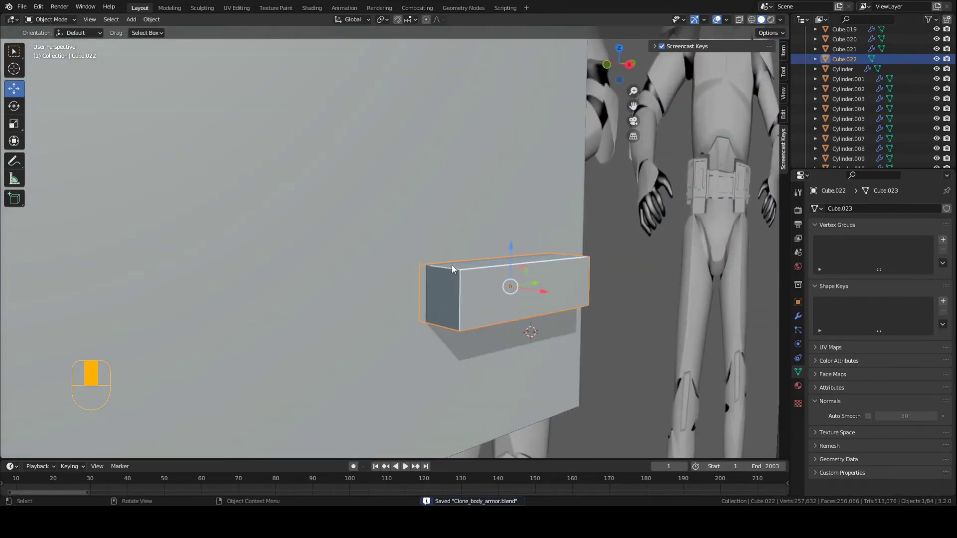
Step: Bevel the small block's four end edges with two segments to round its corners, and save the file
{"action": "left_click", "coordinate": [31, 20]}
{"action": "left_click", "coordinate": [47, 42]}
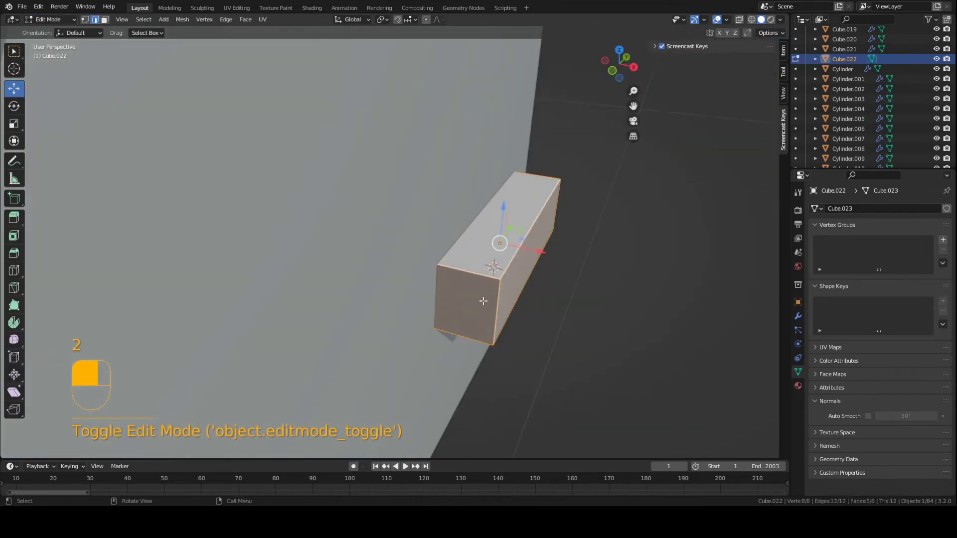
{"action": "left_click", "coordinate": [472, 279]}
{"action": "middle_click_drag", "start_coordinate": [476, 323], "coordinate": [424, 330]}
{"action": "left_click", "coordinate": [413, 227], "text": "shift"}
{"action": "middle_click_drag", "start_coordinate": [413, 226], "coordinate": [104, 78]}
{"action": "key", "text": "ctrl+s"}
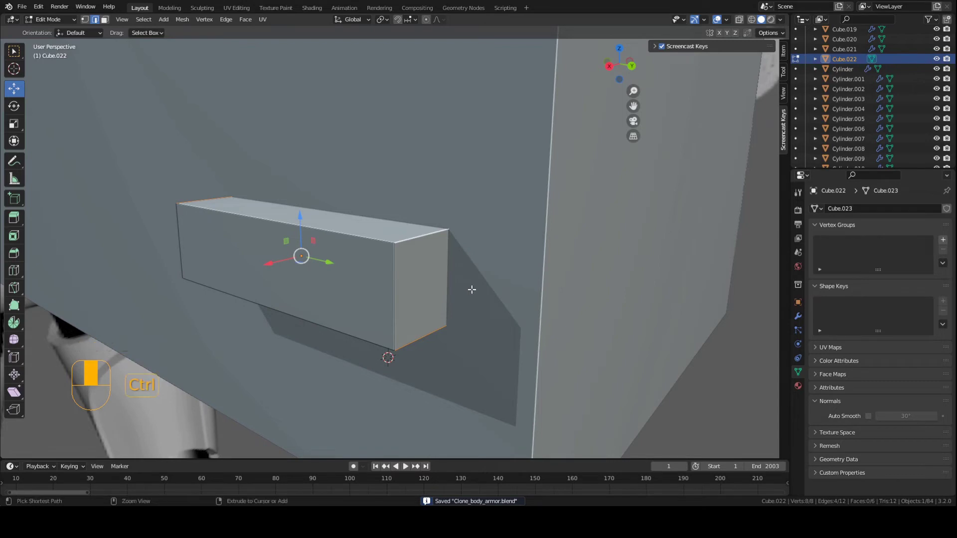
{"action": "key", "text": "ctrl+b"}
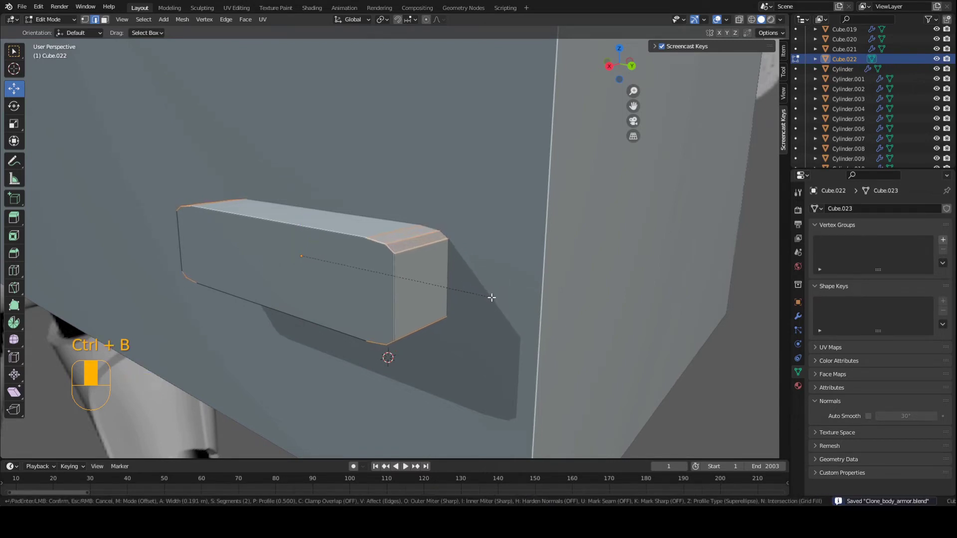
{"action": "key", "text": "Tab"}
{"action": "middle_click_drag", "start_coordinate": [469, 300], "coordinate": [208, 163]}
{"action": "key", "text": "ctrl+s"}
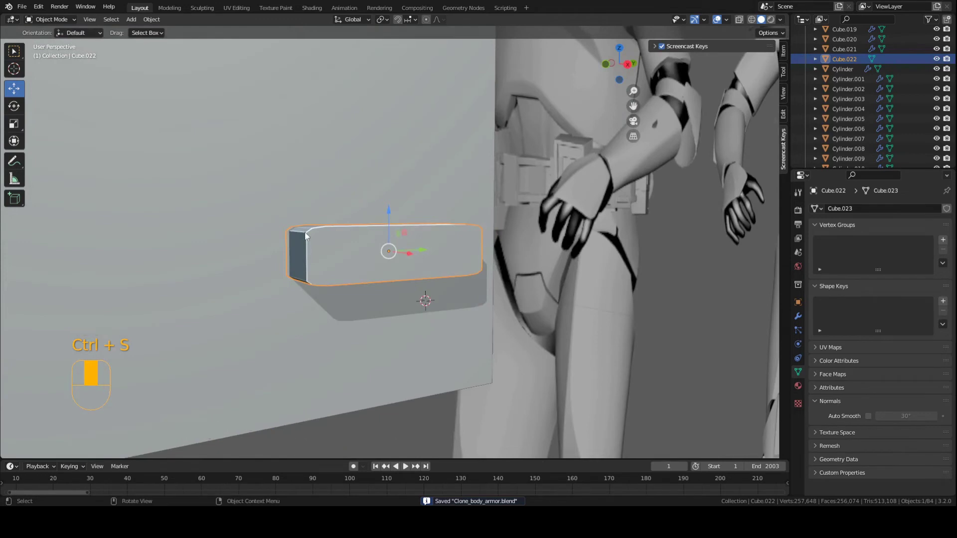
Step: Duplicate the rounded block downward along Z, join the two blocks into one object, and save the file
{"action": "scroll", "coordinate": [305, 233], "scroll_direction": "down", "scroll_amount": 3}
{"action": "middle_click_drag", "start_coordinate": [305, 233], "coordinate": [392, 219]}
{"action": "key", "text": "shift+d"}
{"action": "key", "text": "z"}
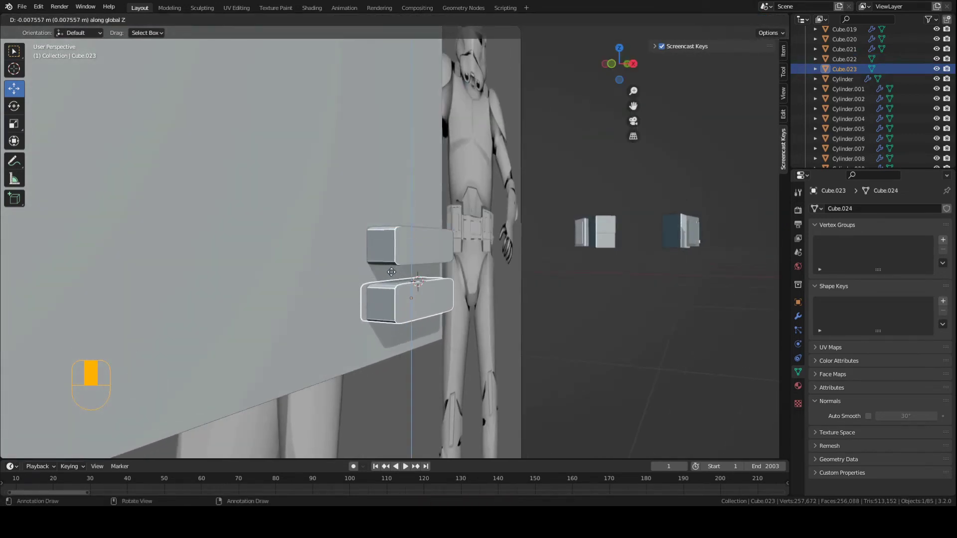
{"action": "left_click", "coordinate": [391, 270]}
{"action": "middle_click_drag", "start_coordinate": [417, 269], "coordinate": [313, 299]}
{"action": "key", "text": "a"}
{"action": "key", "text": "a"}
{"action": "key", "text": "ctrl+s"}
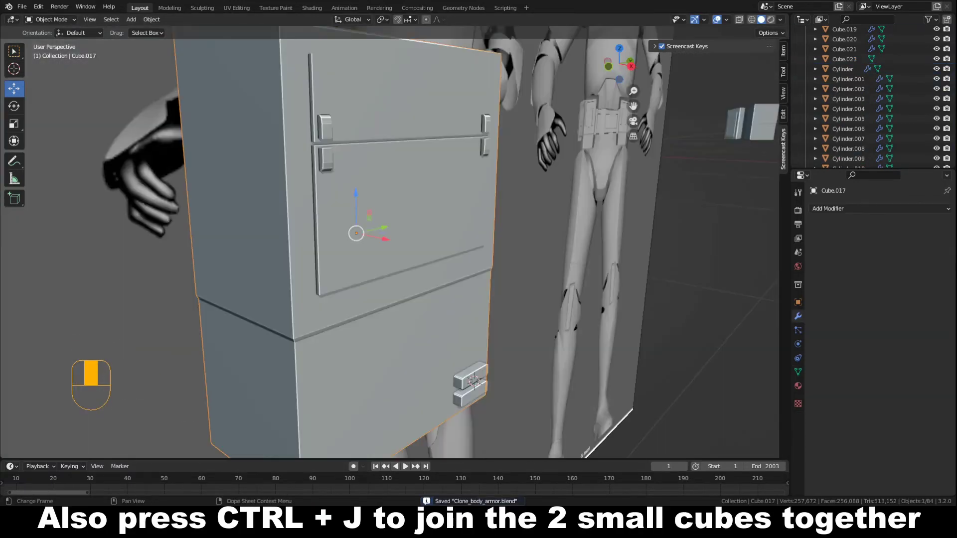
Step: Add a Boolean modifier set to Difference to the pouch, using the joined small blocks as the cutter object, and save
{"action": "middle_click_drag", "start_coordinate": [468, 384], "coordinate": [375, 263]}
{"action": "left_click", "coordinate": [465, 359]}
{"action": "key", "text": "ctrl+s"}
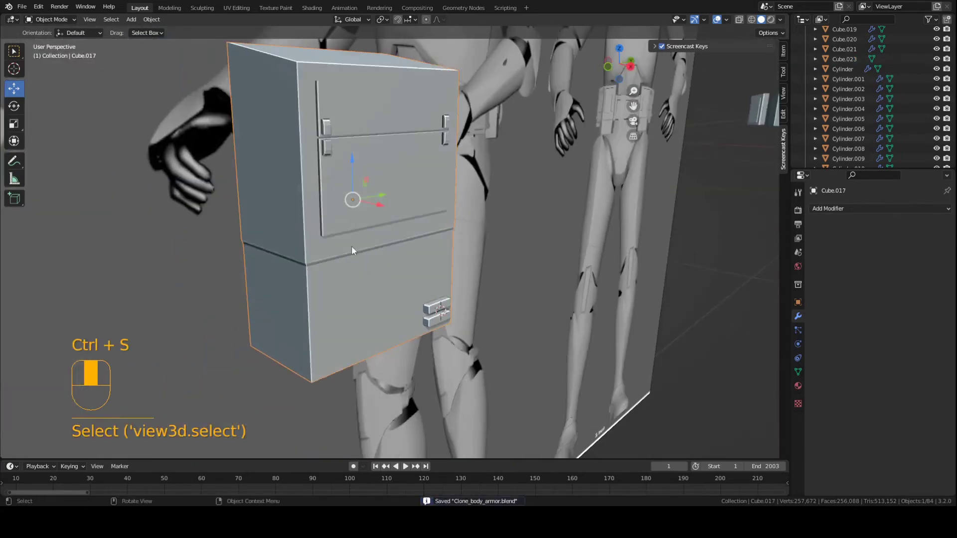
{"action": "key", "text": "g"}
{"action": "left_click", "coordinate": [455, 335]}
{"action": "left_click", "coordinate": [841, 212]}
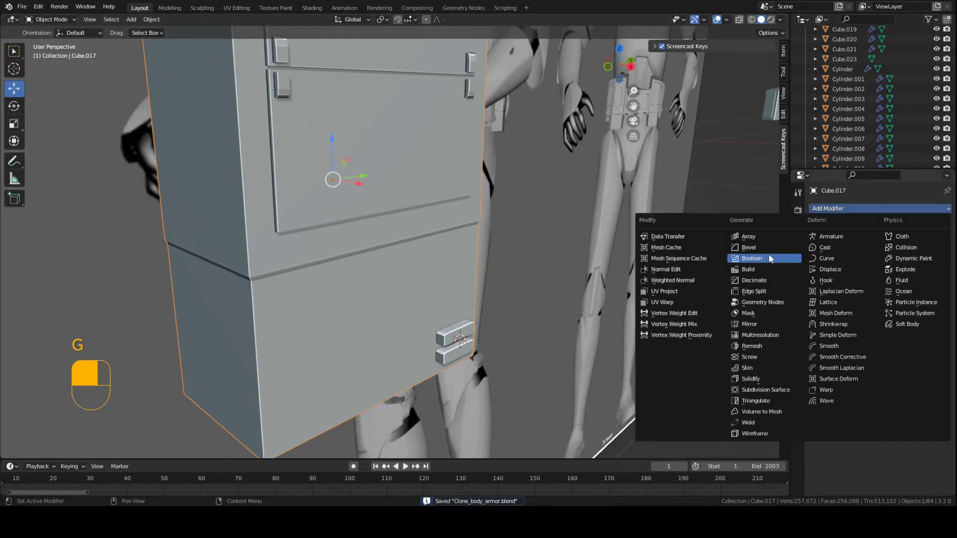
{"action": "left_click", "coordinate": [773, 256]}
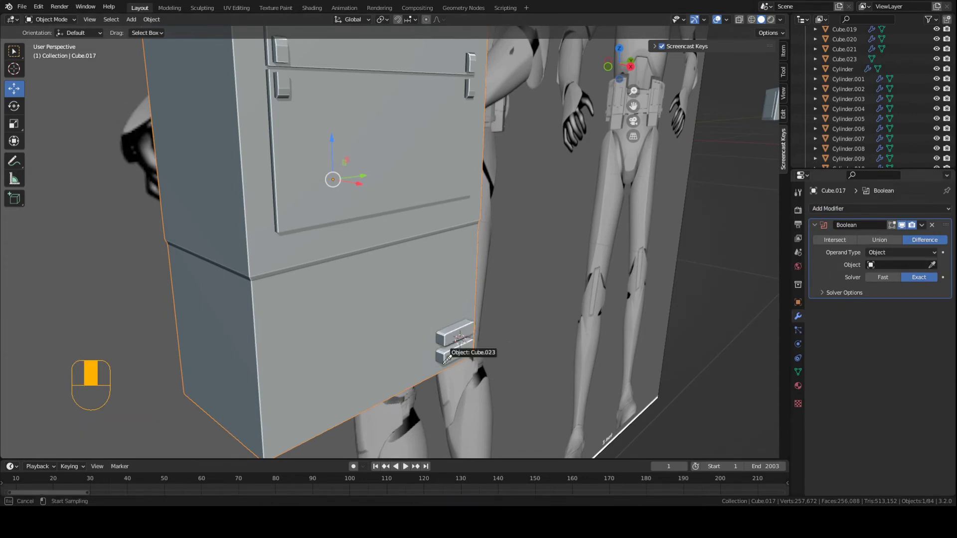
{"action": "left_click", "coordinate": [451, 347]}
{"action": "scroll", "coordinate": [451, 344], "scroll_direction": "up", "scroll_amount": 5}
{"action": "key", "text": "ctrl+s"}
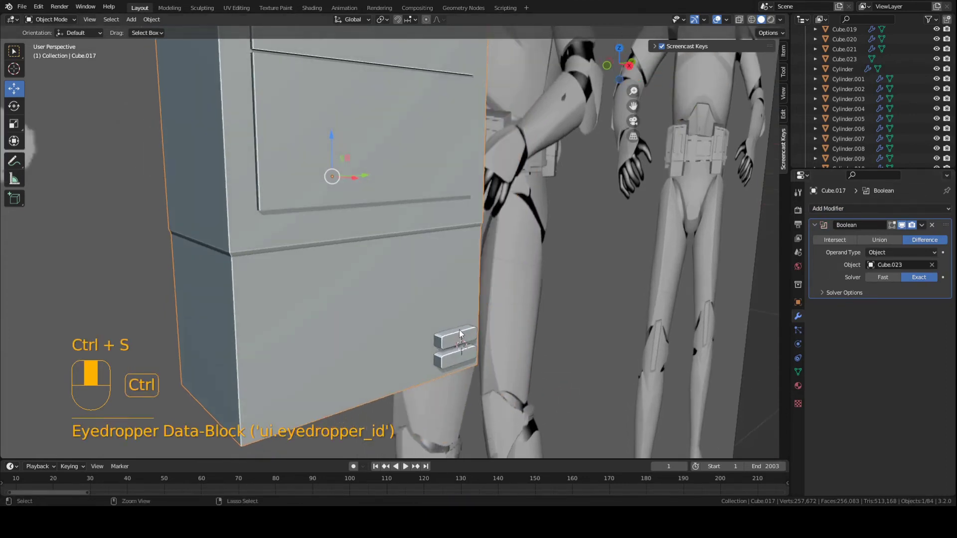
Step: Hide the joined cutter blocks at the pouch's lower corner and save the file
{"action": "mouse_move", "coordinate": [459, 337]}
{"action": "middle_mouse_down", "text": "shift"}
{"action": "mouse_move", "coordinate": [452, 263]}
{"action": "mouse_move", "coordinate": [483, 297]}
{"action": "mouse_move", "coordinate": [466, 284]}
{"action": "mouse_move", "coordinate": [499, 279]}
{"action": "mouse_move", "coordinate": [455, 304]}
{"action": "mouse_move", "coordinate": [386, 297]}
{"action": "mouse_move", "coordinate": [361, 312]}
{"action": "mouse_move", "coordinate": [420, 300]}
{"action": "mouse_move", "coordinate": [483, 334]}
{"action": "mouse_move", "coordinate": [467, 292]}
{"action": "mouse_move", "coordinate": [432, 290]}
{"action": "mouse_move", "coordinate": [453, 270]}
{"action": "mouse_move", "coordinate": [459, 333]}
{"action": "middle_mouse_up", "text": "shift"}
{"action": "left_click", "coordinate": [460, 279]}
{"action": "scroll", "coordinate": [461, 280], "scroll_direction": "up", "scroll_amount": 3}
{"action": "key", "text": "h"}
{"action": "scroll", "coordinate": [449, 304], "scroll_direction": "down", "scroll_amount": 4}
{"action": "left_click", "coordinate": [406, 292]}
{"action": "key", "text": "ctrl+s"}
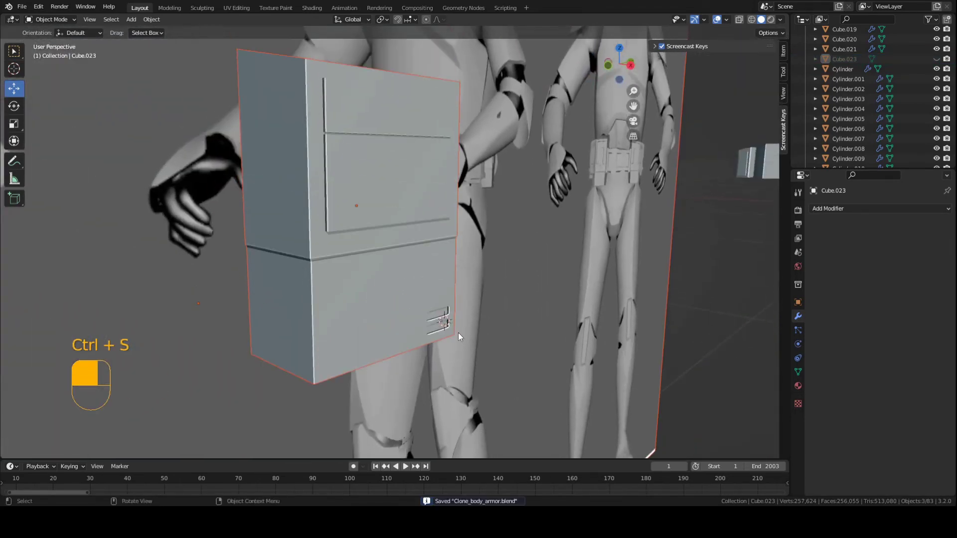
Step: Examine the two slot cuts at the pouch's lower corner and the front panels from several angles
{"action": "scroll", "coordinate": [458, 333], "scroll_direction": "up", "scroll_amount": 3}
{"action": "key", "text": "z"}
{"action": "middle_click_drag", "start_coordinate": [539, 329], "coordinate": [505, 330]}
{"action": "key", "text": "z"}
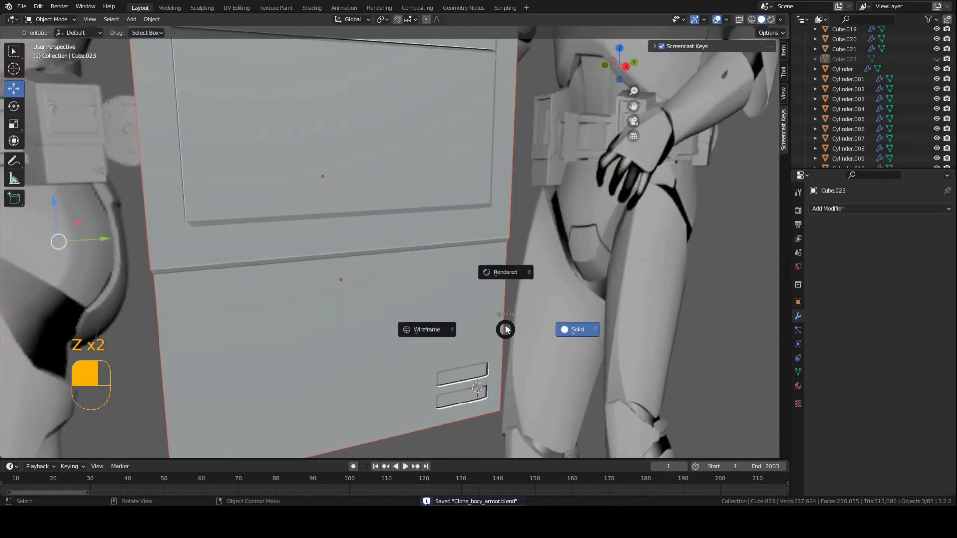
{"action": "scroll", "coordinate": [364, 282], "scroll_direction": "down", "scroll_amount": 3}
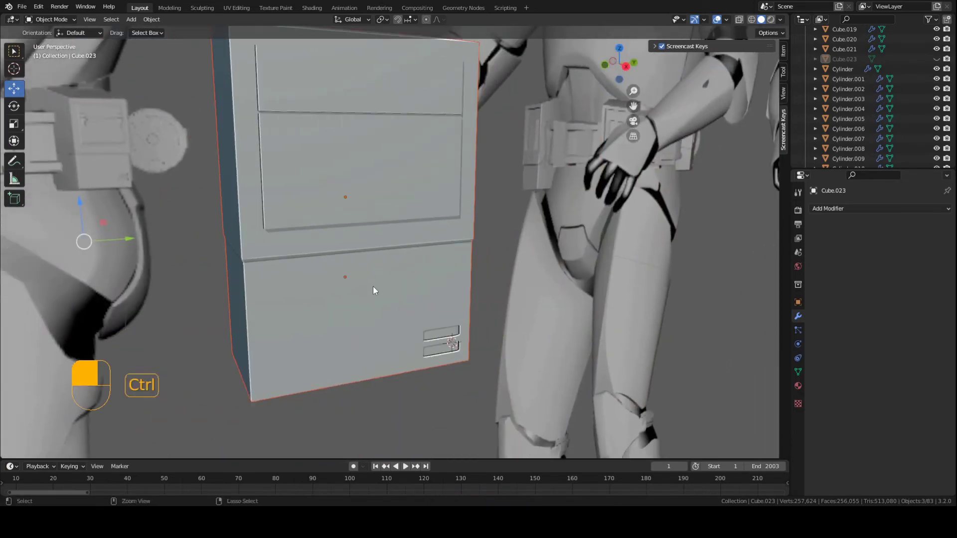
{"action": "key", "text": "ctrl+s"}
{"action": "scroll", "coordinate": [373, 286], "scroll_direction": "up", "scroll_amount": 3}
{"action": "middle_click_drag", "start_coordinate": [373, 286], "coordinate": [367, 262]}
Step: Switch the pouch's Boolean solver to Fast, apply the modifier, and save the file
{"action": "left_click", "coordinate": [406, 287]}
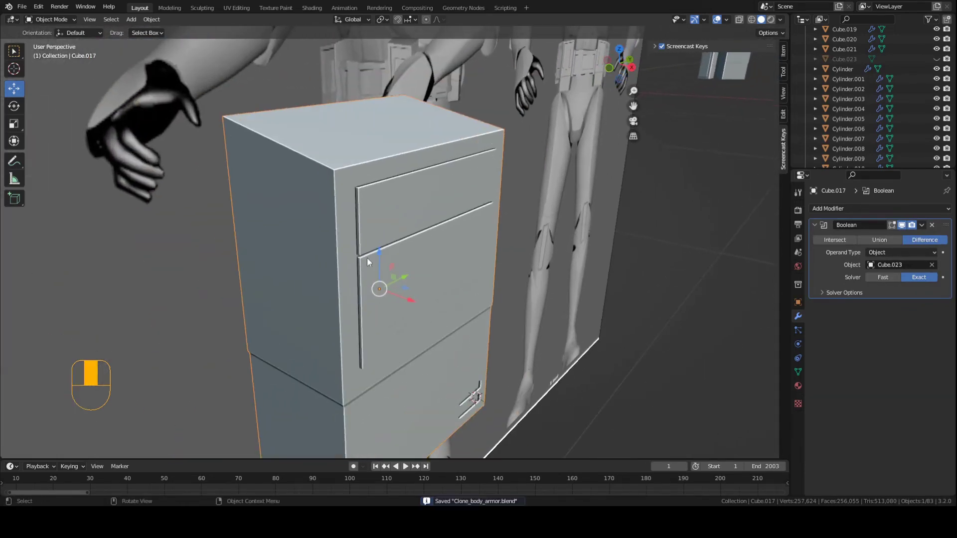
{"action": "middle_click_drag", "start_coordinate": [450, 235], "coordinate": [351, 245]}
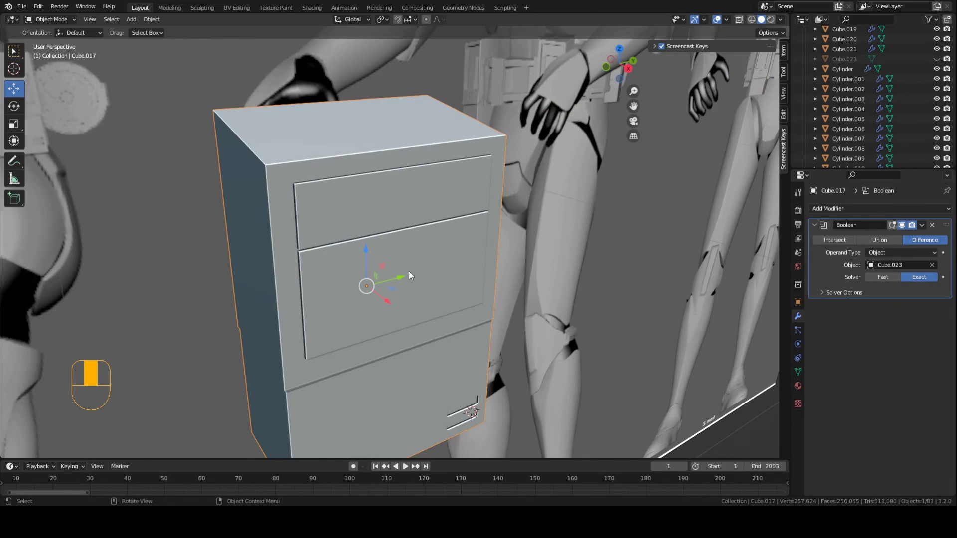
{"action": "mouse_move", "coordinate": [409, 271]}
{"action": "middle_mouse_down"}
{"action": "mouse_move", "coordinate": [495, 263]}
{"action": "mouse_move", "coordinate": [398, 259]}
{"action": "middle_mouse_up"}
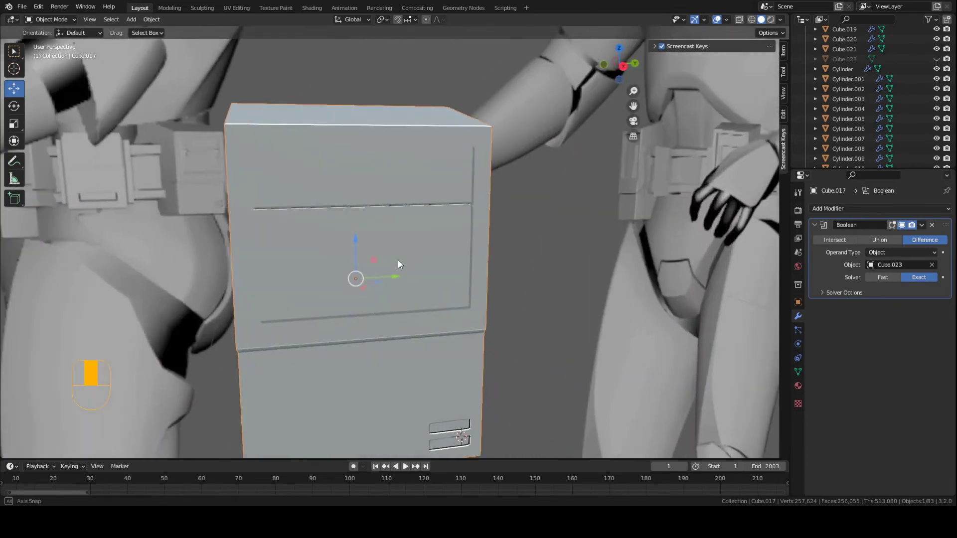
{"action": "left_click", "coordinate": [883, 278]}
{"action": "middle_click_drag", "start_coordinate": [651, 280], "coordinate": [551, 305]}
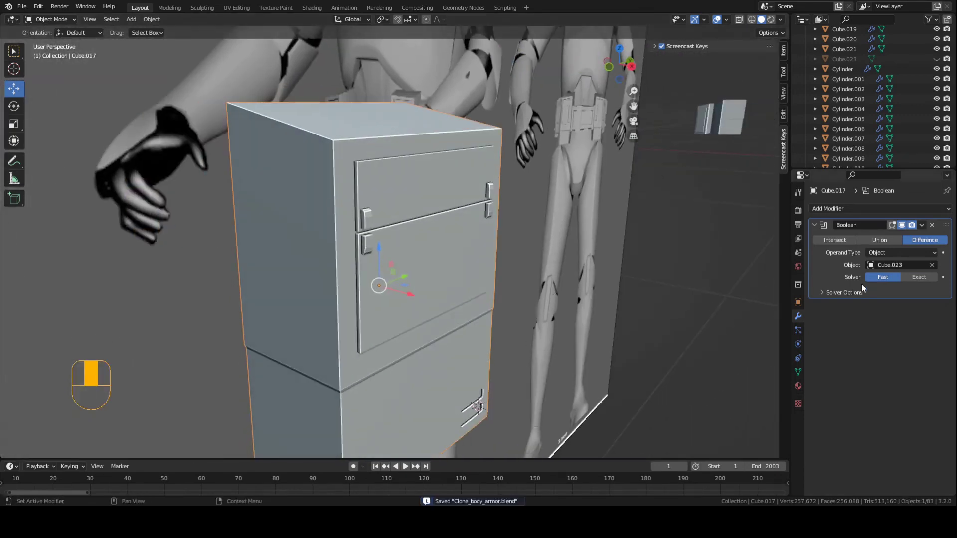
{"action": "left_click", "coordinate": [921, 225]}
{"action": "left_click", "coordinate": [907, 237]}
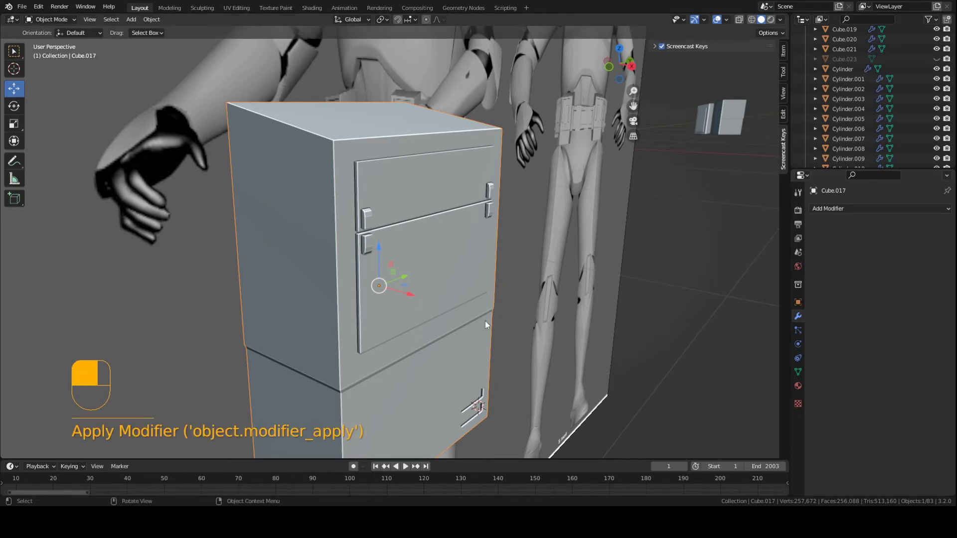
{"action": "middle_click_drag", "start_coordinate": [486, 324], "coordinate": [475, 300], "text": "ctrl"}
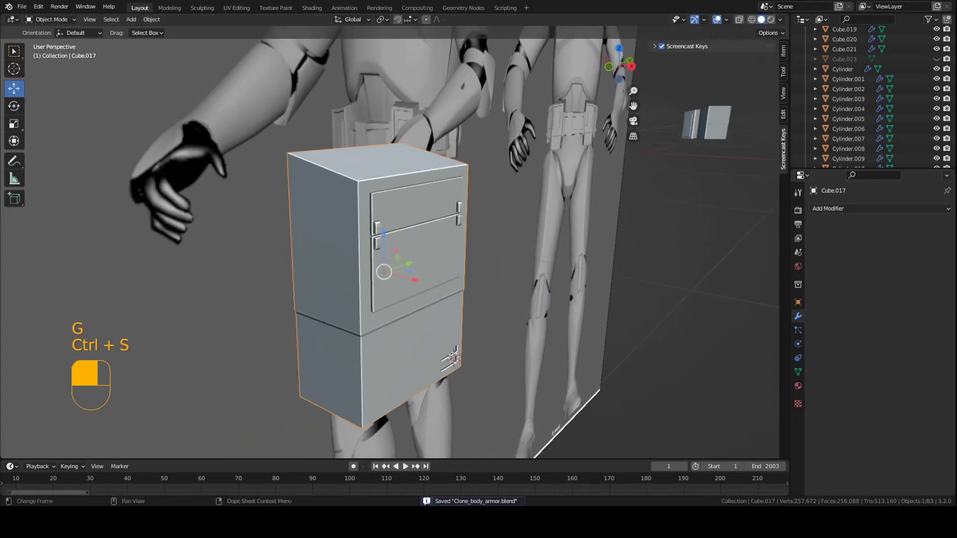
Step: Apply Shade Smooth to the pouch and save the file
{"action": "middle_click_drag", "start_coordinate": [452, 358], "coordinate": [516, 455]}
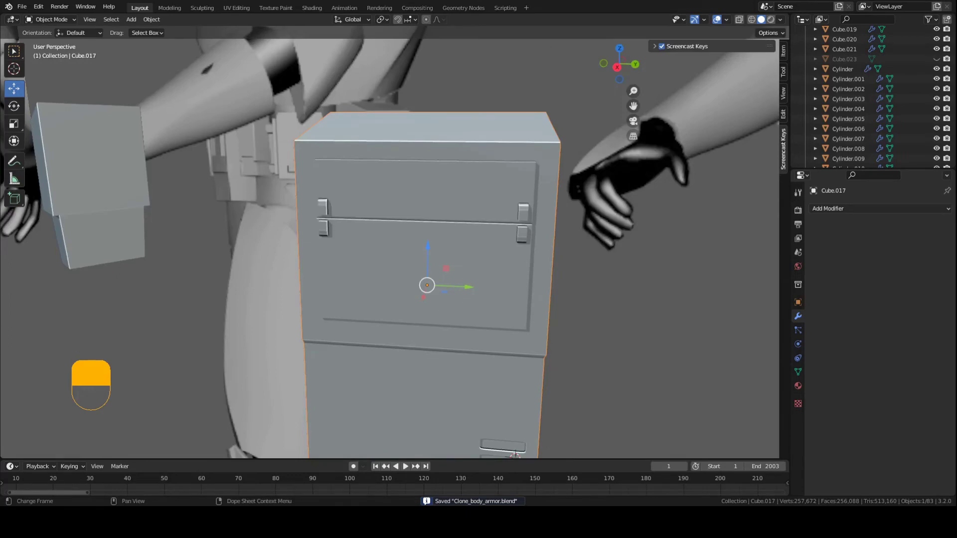
{"action": "scroll", "coordinate": [351, 356], "scroll_direction": "down", "scroll_amount": 2}
{"action": "middle_click_drag", "start_coordinate": [354, 349], "coordinate": [322, 213]}
{"action": "scroll", "coordinate": [466, 246], "scroll_direction": "up", "scroll_amount": 4}
{"action": "scroll", "coordinate": [322, 212], "scroll_direction": "down", "scroll_amount": 5}
{"action": "scroll", "coordinate": [322, 214], "scroll_direction": "up", "scroll_amount": 3}
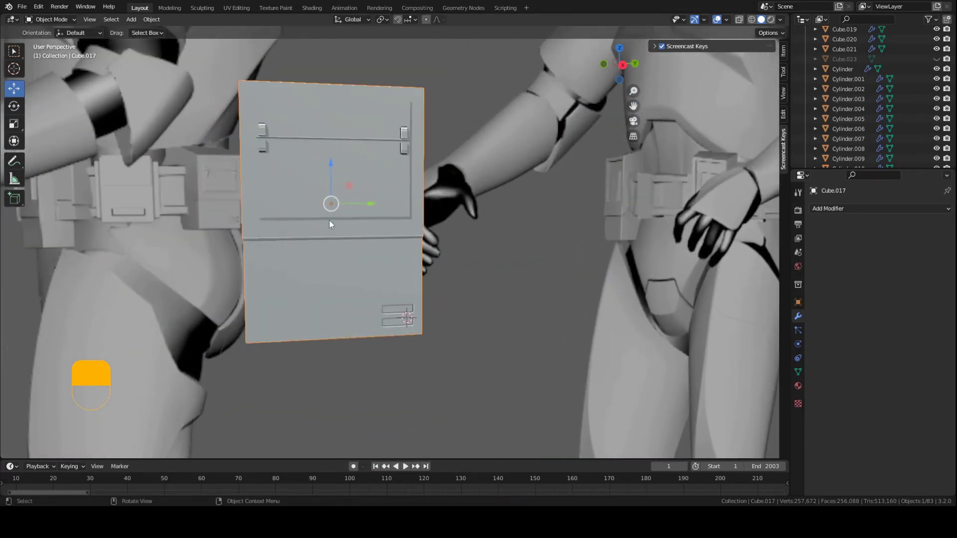
{"action": "right_click", "coordinate": [333, 223]}
{"action": "left_click", "coordinate": [325, 212]}
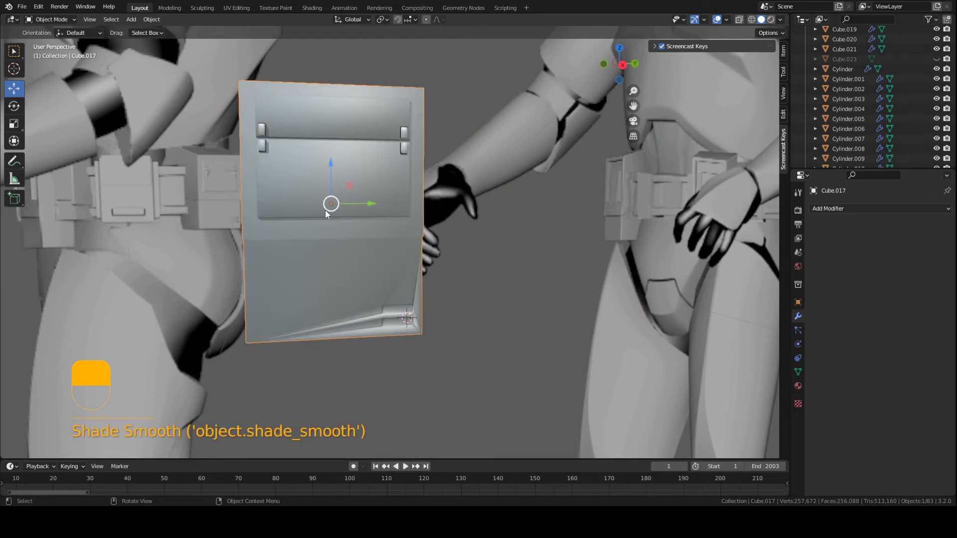
{"action": "mouse_move", "coordinate": [325, 210]}
{"action": "middle_mouse_down"}
{"action": "mouse_move", "coordinate": [362, 253]}
{"action": "mouse_move", "coordinate": [395, 252]}
{"action": "middle_mouse_up"}
{"action": "key", "text": "ctrl+s"}
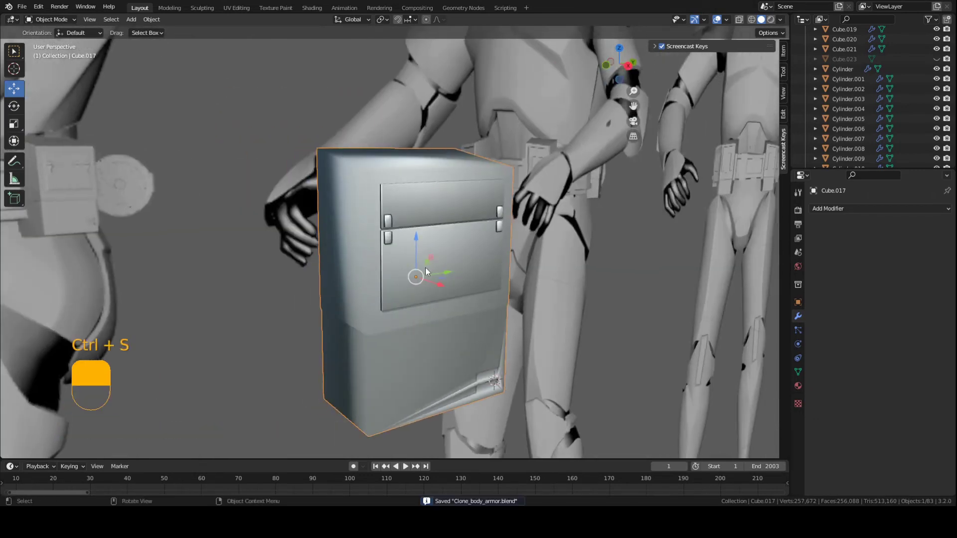
Step: Enable Auto Smooth at 30° in the pouch's normals settings and save the file
{"action": "left_click", "coordinate": [797, 373]}
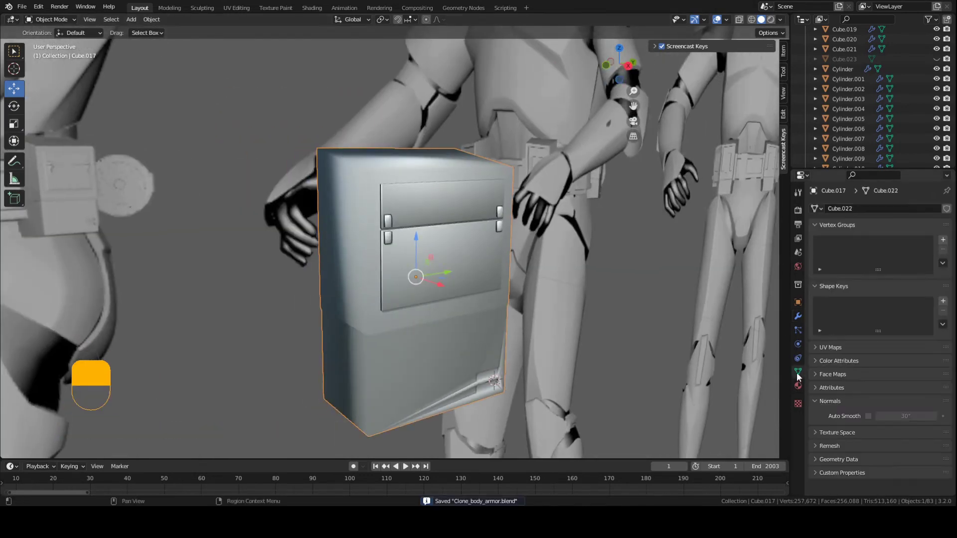
{"action": "left_click", "coordinate": [818, 401]}
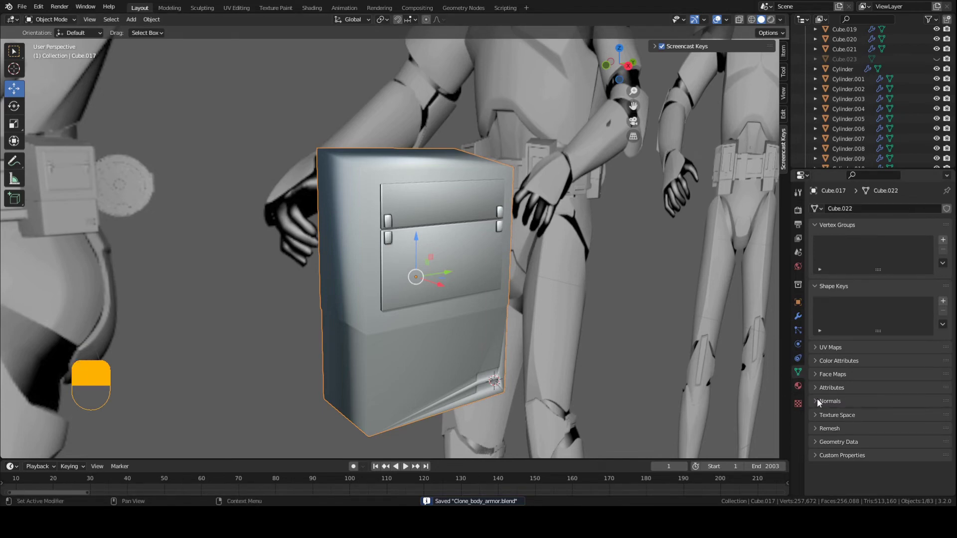
{"action": "left_click", "coordinate": [817, 401]}
{"action": "left_click", "coordinate": [868, 416]}
{"action": "scroll", "coordinate": [493, 289], "scroll_direction": "up", "scroll_amount": 3}
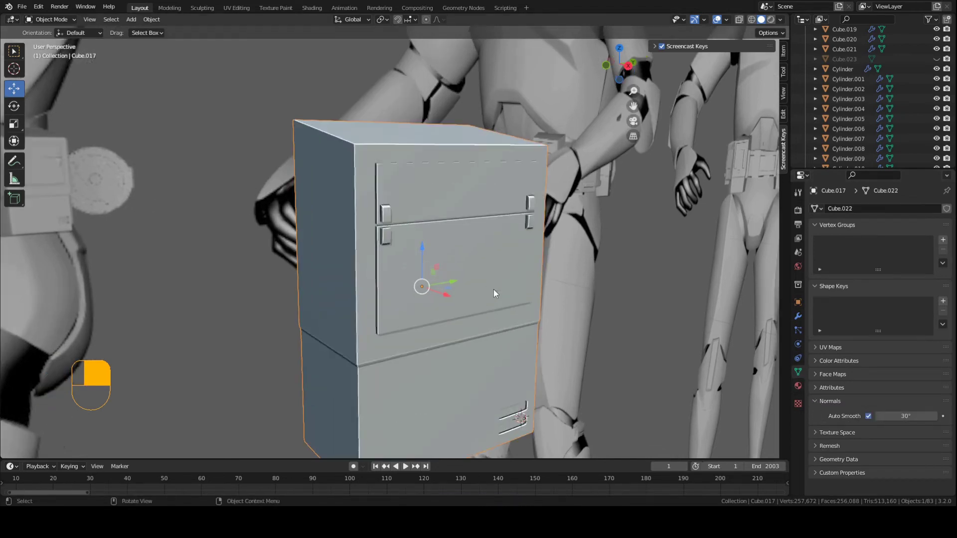
{"action": "key", "text": "ctrl+s"}
{"action": "mouse_move", "coordinate": [498, 287]}
{"action": "middle_mouse_down"}
{"action": "mouse_move", "coordinate": [493, 256]}
{"action": "mouse_move", "coordinate": [508, 254]}
{"action": "mouse_move", "coordinate": [483, 277]}
{"action": "middle_mouse_up"}
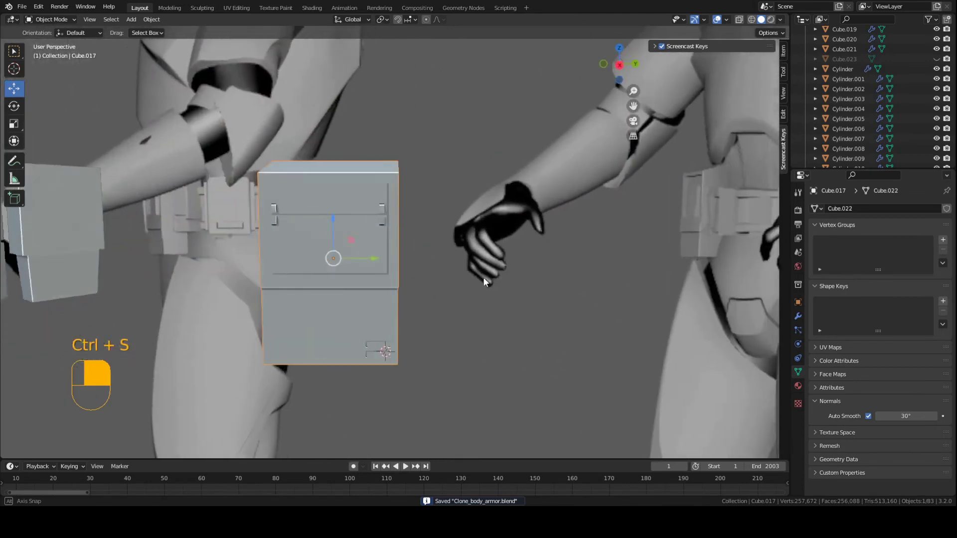
Step: Unhide all objects in the right orthographic view, delete the joined cutter blocks, save the file, and select the pouch
{"action": "scroll", "coordinate": [483, 277], "scroll_direction": "down", "scroll_amount": 3}
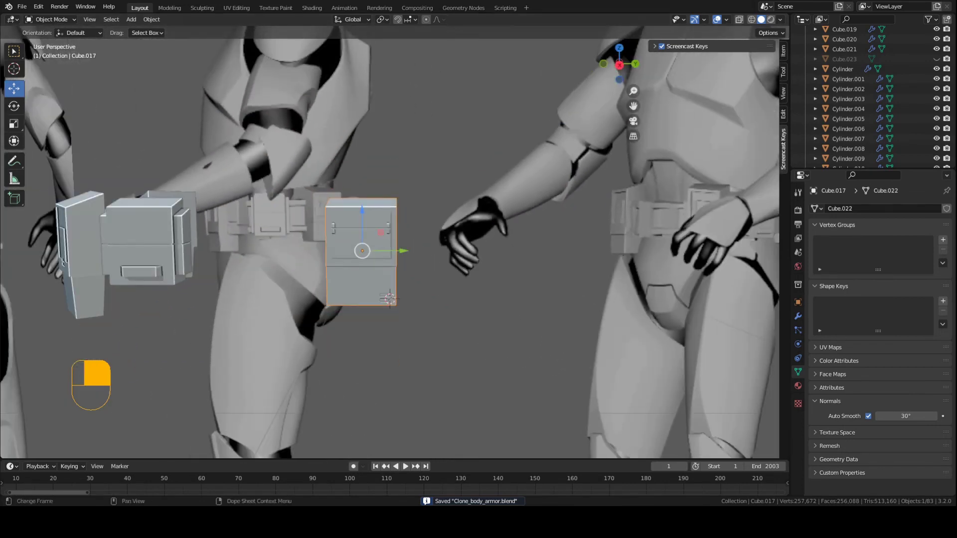
{"action": "key", "text": "KP_3"}
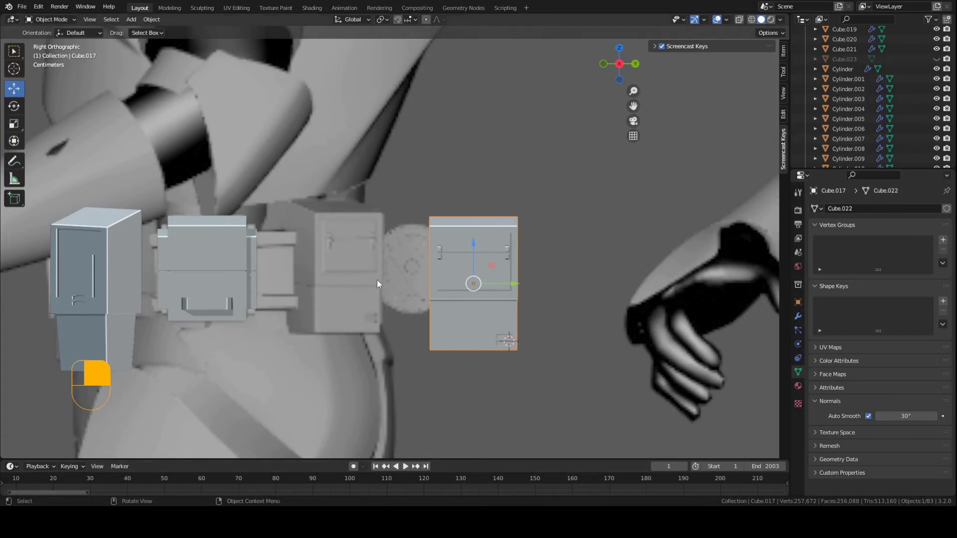
{"action": "scroll", "coordinate": [388, 304], "scroll_direction": "up", "scroll_amount": 1}
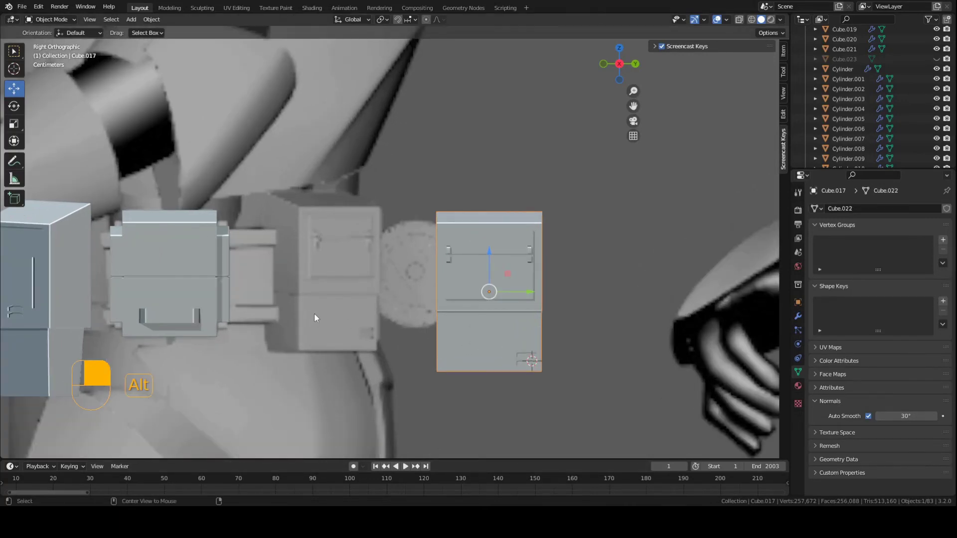
{"action": "key", "text": "alt+h"}
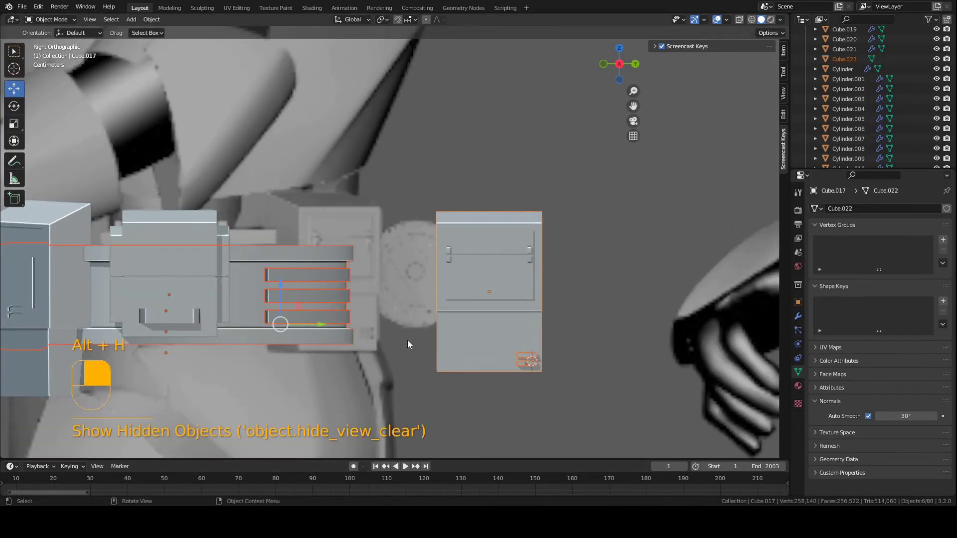
{"action": "left_click", "coordinate": [528, 359]}
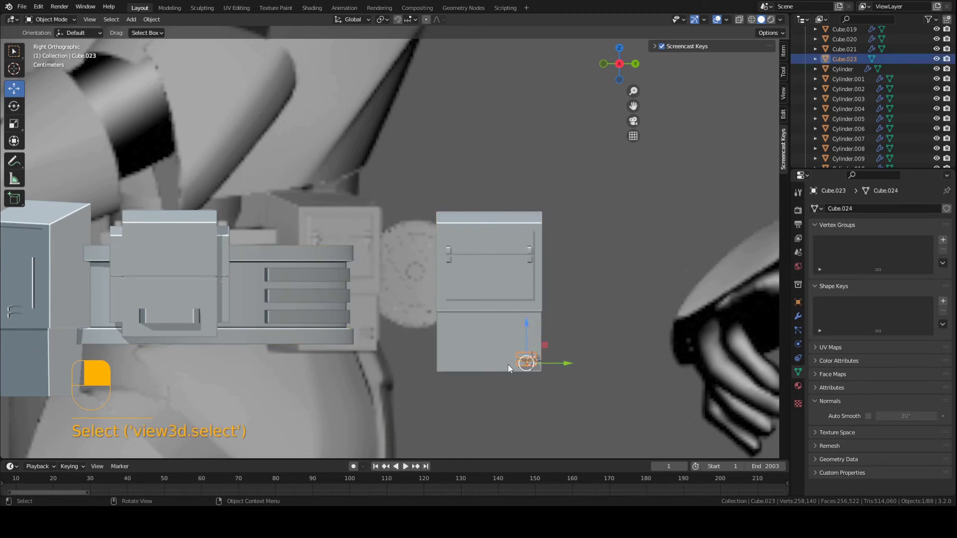
{"action": "key", "text": "Delete"}
{"action": "scroll", "coordinate": [488, 349], "scroll_direction": "down", "scroll_amount": 1}
{"action": "left_click", "coordinate": [459, 316], "text": "ctrl"}
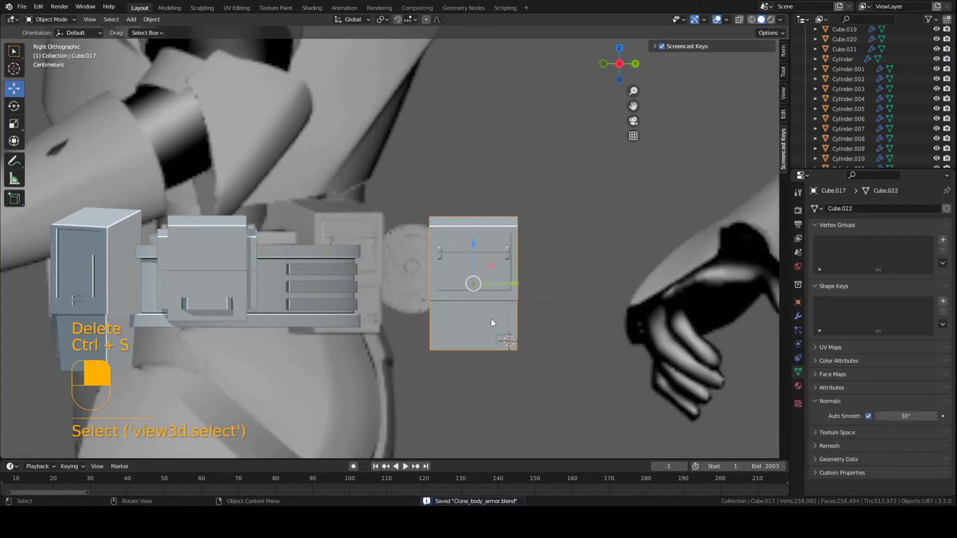
Step: Move the pouch about -0.189 m in Y and 0.014 m in Z onto the belt and rotate it 32.7° about Z
{"action": "key", "text": "g"}
{"action": "left_click", "coordinate": [311, 292]}
{"action": "middle_click_drag", "start_coordinate": [311, 297], "coordinate": [457, 327], "text": "shift"}
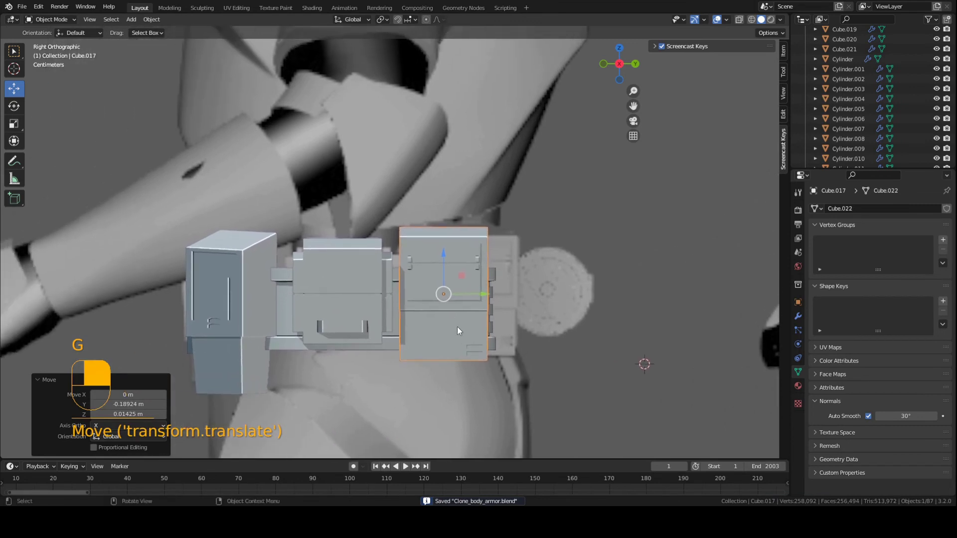
{"action": "scroll", "coordinate": [504, 344], "scroll_direction": "up", "scroll_amount": 4}
{"action": "key", "text": "r"}
{"action": "middle_click_drag", "start_coordinate": [578, 351], "coordinate": [502, 363], "text": "shift"}
{"action": "left_click", "coordinate": [521, 287]}
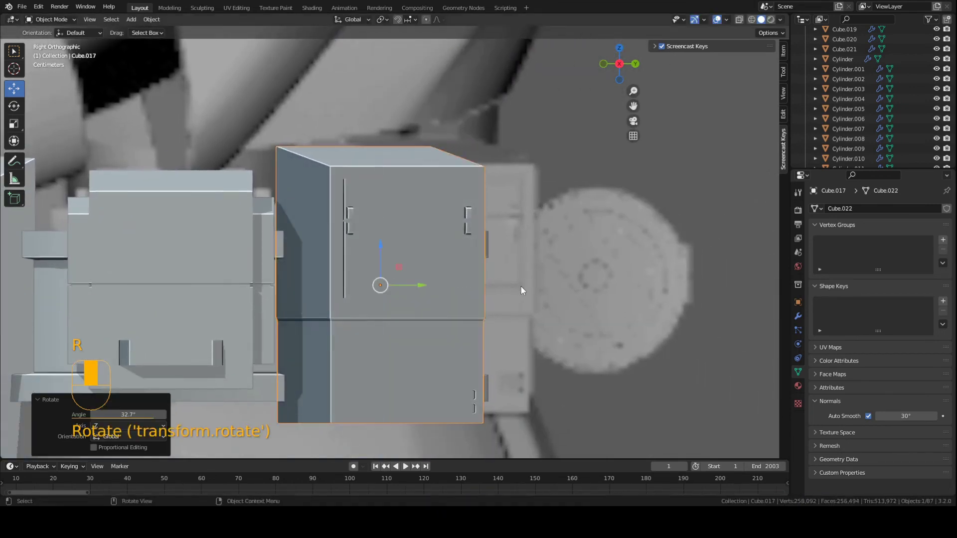
Step: Shift the pouch along Y toward the rear of the belt, scale it by 1.054, and raise it about 0.0027 m in Z
{"action": "key", "text": "g"}
{"action": "key", "text": "g"}
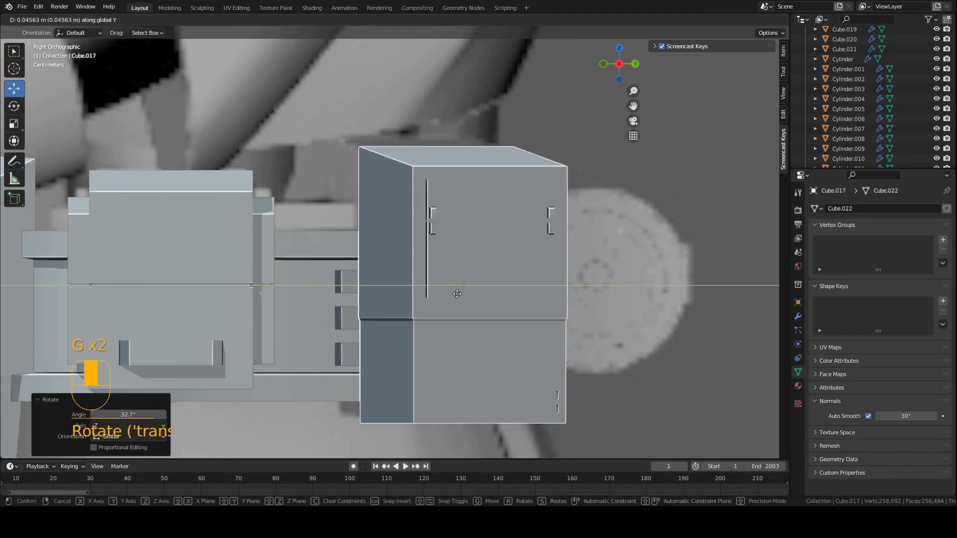
{"action": "left_click", "coordinate": [437, 291]}
{"action": "key", "text": "s"}
{"action": "left_click", "coordinate": [562, 315]}
{"action": "key", "text": "g"}
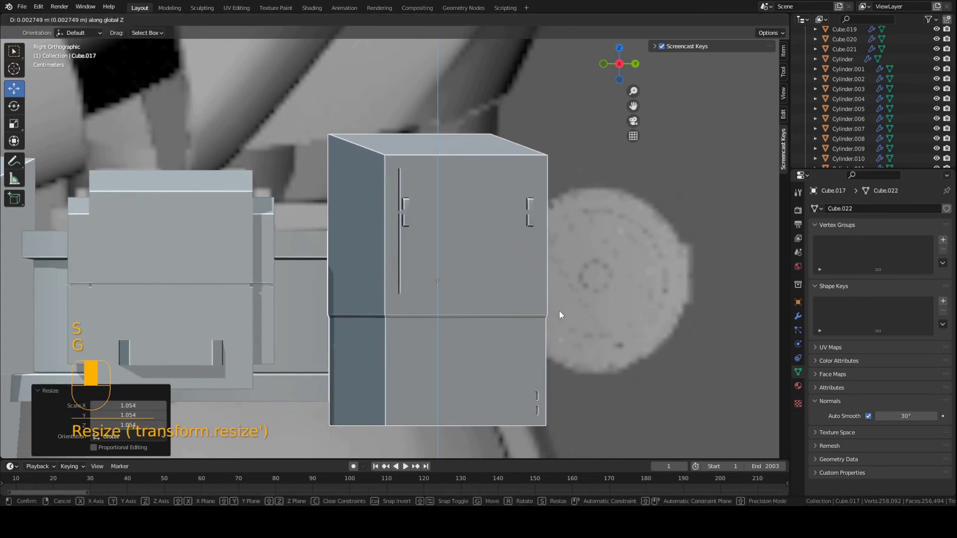
{"action": "left_click", "coordinate": [559, 311]}
{"action": "key", "text": "z"}
{"action": "left_click", "coordinate": [471, 309]}
{"action": "key", "text": "s"}
{"action": "key", "text": "z"}
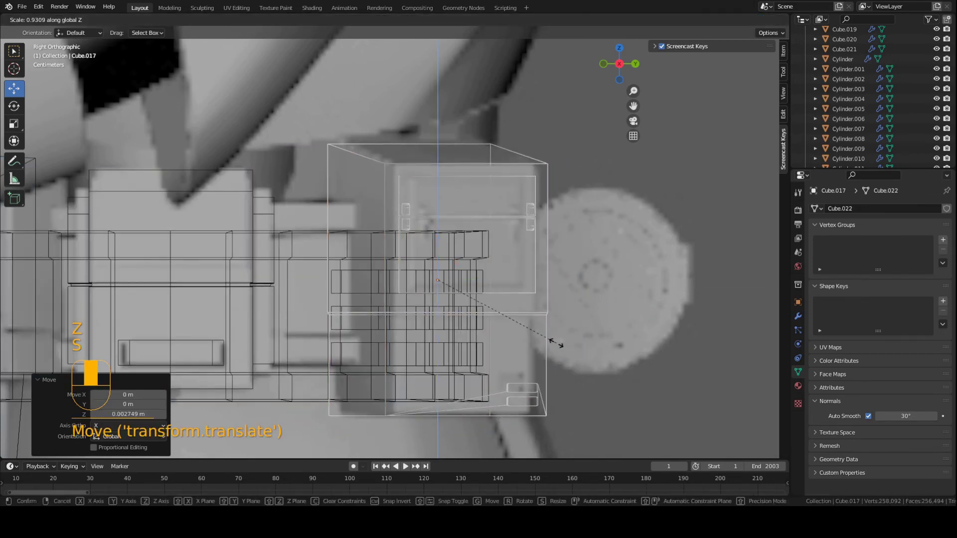
{"action": "right_click", "coordinate": [556, 343]}
Step: Save the file, shrink the pouch's height along Z to match the reference in wireframe, and raise it 0.000275 m
{"action": "key", "text": "ctrl+s"}
{"action": "key", "text": "z"}
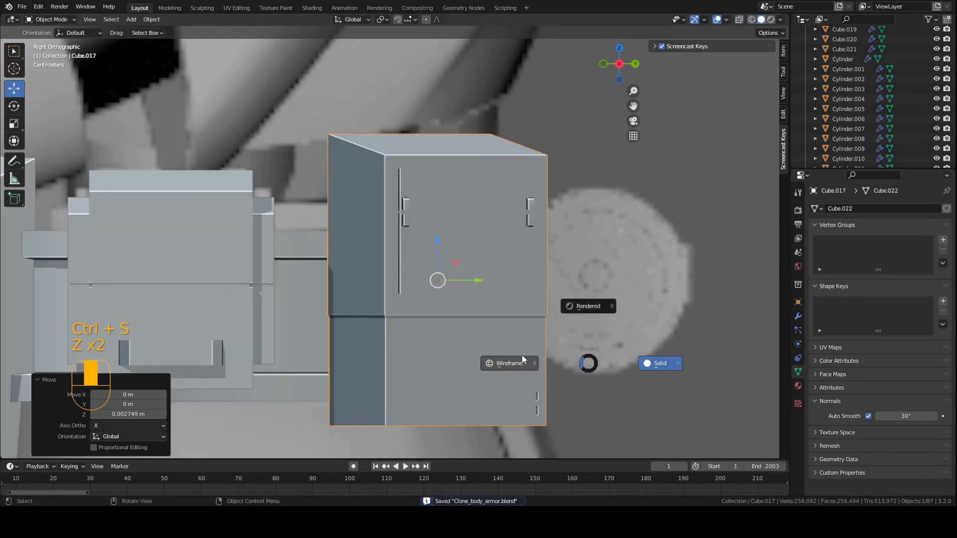
{"action": "left_click", "coordinate": [524, 360]}
{"action": "key", "text": "s"}
{"action": "key", "text": "z"}
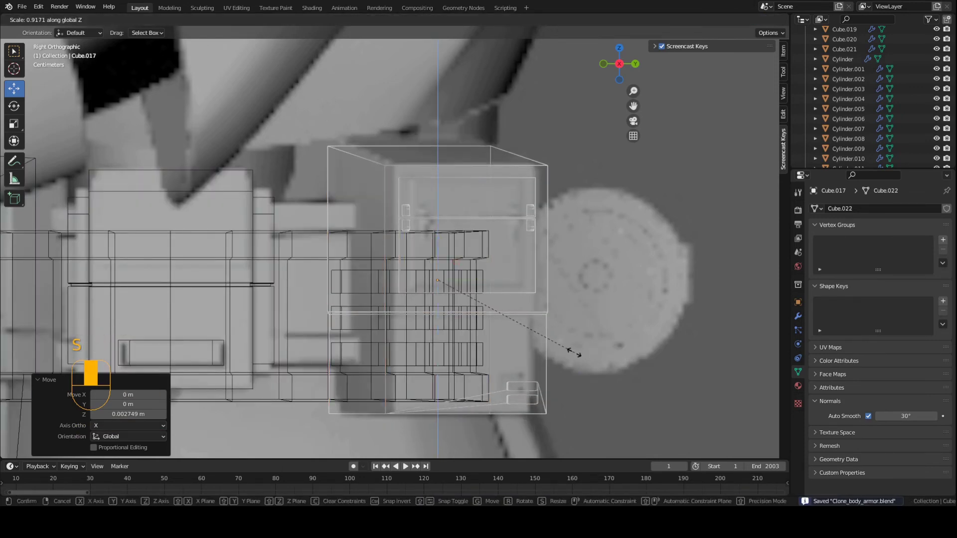
{"action": "left_click", "coordinate": [581, 355]}
{"action": "key", "text": "g"}
{"action": "key", "text": "z"}
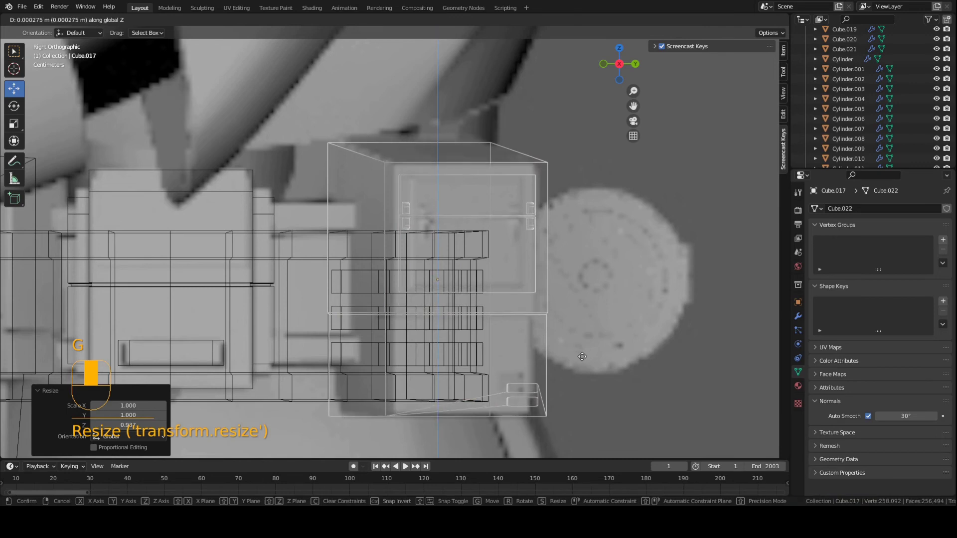
{"action": "left_click", "coordinate": [582, 357]}
{"action": "key", "text": "s"}
{"action": "key", "text": "y"}
{"action": "key", "text": "y"}
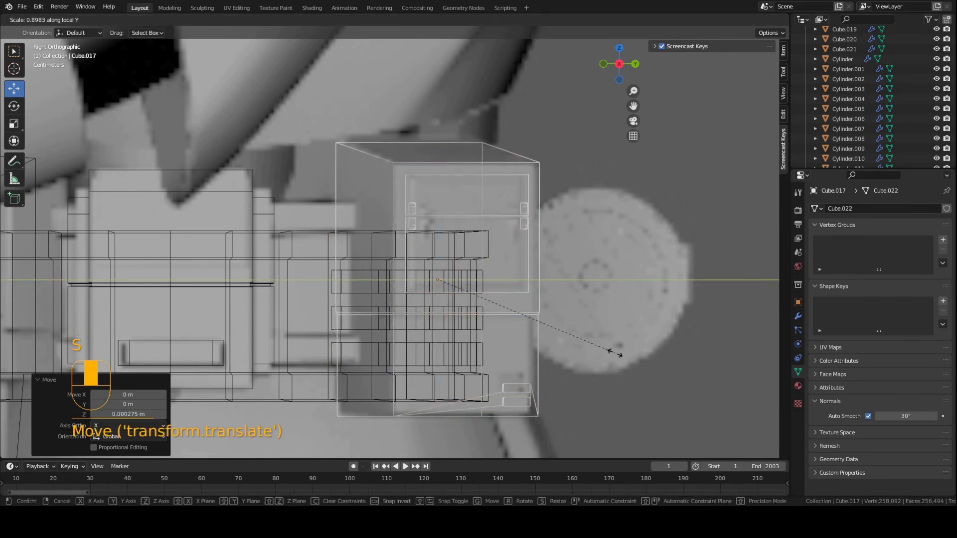
Step: Return to solid shading, scale the pouch to about 0.98 along its local Y, and save the file
{"action": "key", "text": "z"}
{"action": "middle_click_drag", "start_coordinate": [614, 353], "coordinate": [563, 363]}
{"action": "key", "text": "ctrl+s"}
{"action": "key", "text": "s"}
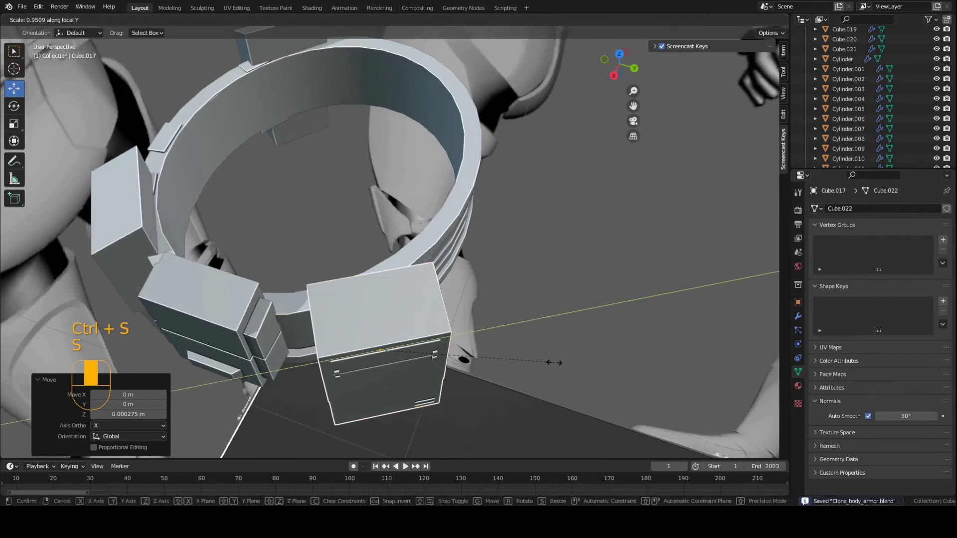
{"action": "key", "text": "s"}
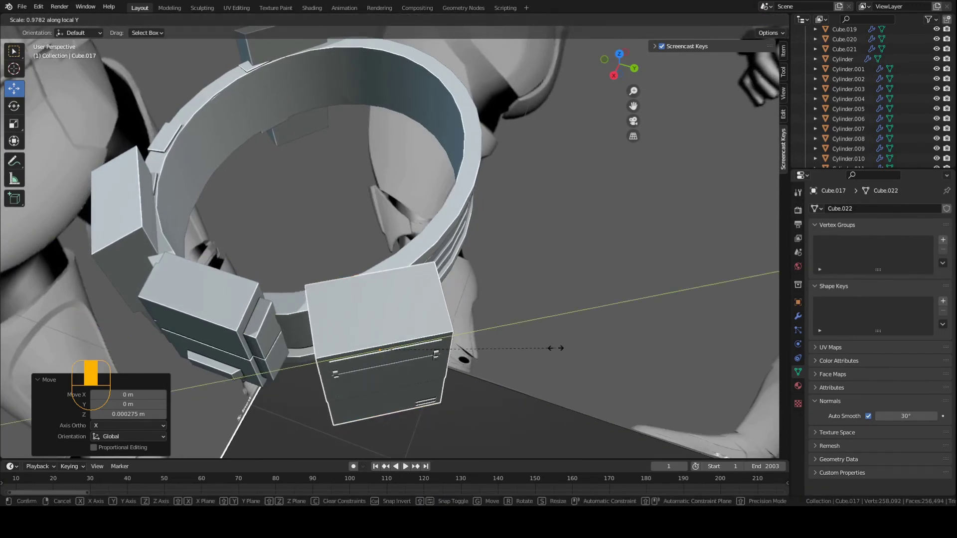
{"action": "left_click", "coordinate": [548, 348]}
{"action": "key", "text": "ctrl+s"}
Step: From above, nudge the pouch toward the belt, including about -0.0024 m in Y, rotate it to follow the curve, and save
{"action": "middle_click_drag", "start_coordinate": [545, 349], "coordinate": [519, 397]}
{"action": "key", "text": "g"}
{"action": "left_click", "coordinate": [535, 351]}
{"action": "key", "text": "g"}
{"action": "middle_click", "coordinate": [523, 374]}
{"action": "left_click", "coordinate": [519, 375]}
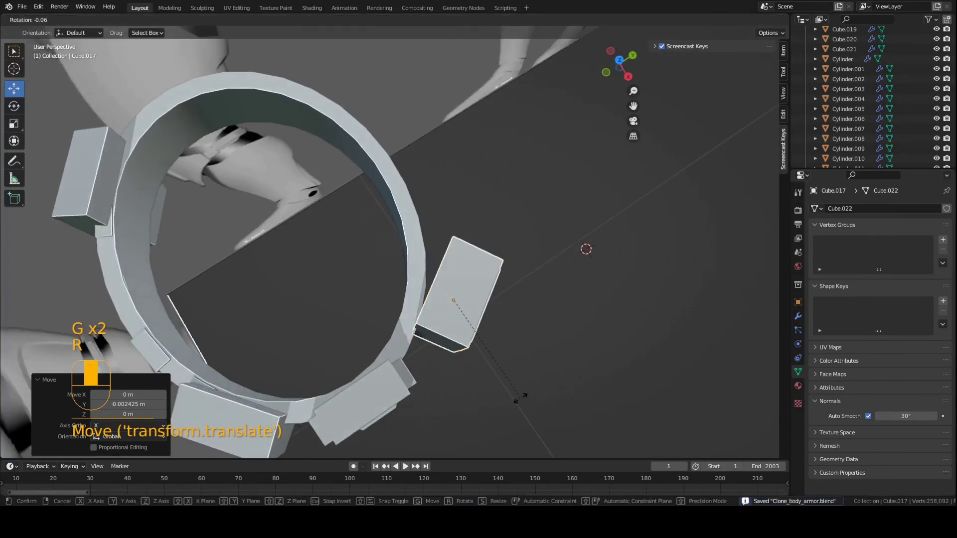
{"action": "key", "text": "r"}
{"action": "left_click", "coordinate": [533, 357]}
{"action": "key", "text": "ctrl+s"}
Step: Move the pouch about -0.0026 m along X and rotate it a few degrees about Z to line up with the belt
{"action": "mouse_move", "coordinate": [535, 359]}
{"action": "middle_mouse_down"}
{"action": "mouse_move", "coordinate": [528, 368]}
{"action": "mouse_move", "coordinate": [522, 357]}
{"action": "middle_mouse_up"}
{"action": "key", "text": "g"}
{"action": "left_click", "coordinate": [524, 369]}
{"action": "key", "text": "g"}
{"action": "key", "text": "r"}
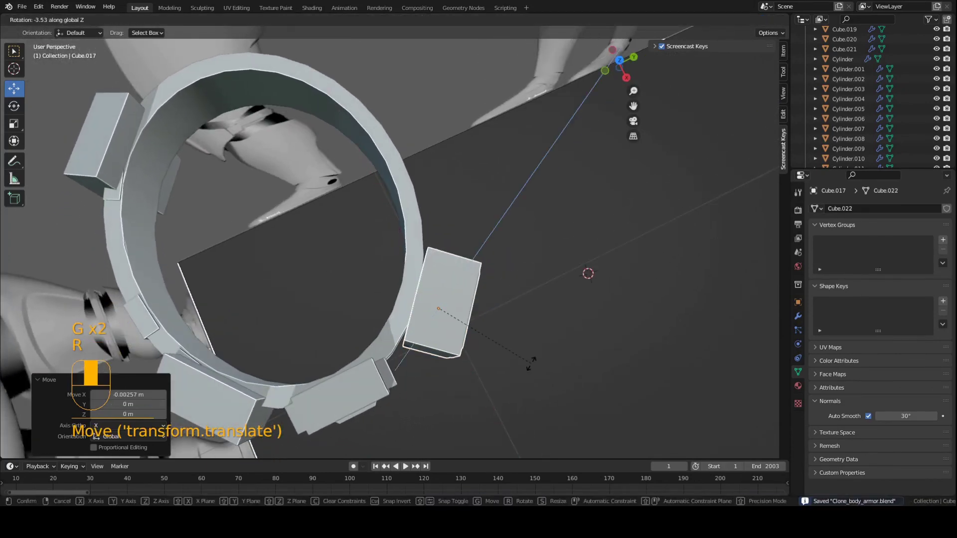
{"action": "left_click", "coordinate": [531, 366]}
Step: Shift the pouch about -0.009 m along both global Y and X against the belt, deselect everything, and save the file
{"action": "key", "text": "g"}
{"action": "middle_click", "coordinate": [523, 366]}
{"action": "left_click", "coordinate": [522, 366]}
{"action": "key", "text": "g"}
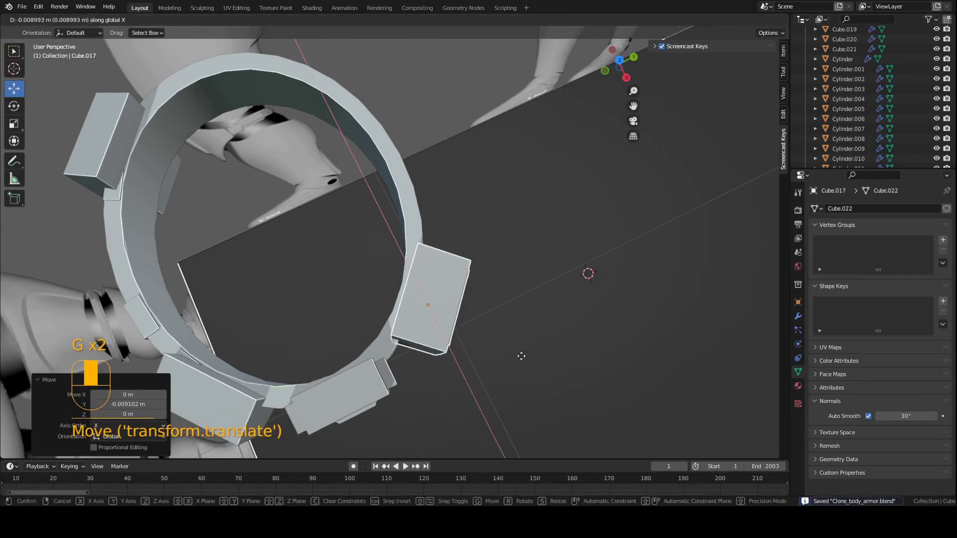
{"action": "middle_click", "coordinate": [522, 358]}
{"action": "left_click", "coordinate": [522, 354]}
{"action": "key", "text": "ctrl+s"}
{"action": "middle_click_drag", "start_coordinate": [517, 360], "coordinate": [450, 294]}
{"action": "key", "text": "a"}
{"action": "key", "text": "a"}
{"action": "key", "text": "ctrl+s"}
Step: In the right orthographic view, select the pouch and move it about 0.0246 m along its local Y
{"action": "scroll", "coordinate": [362, 322], "scroll_direction": "up", "scroll_amount": 3}
{"action": "middle_click_drag", "start_coordinate": [362, 319], "coordinate": [480, 329]}
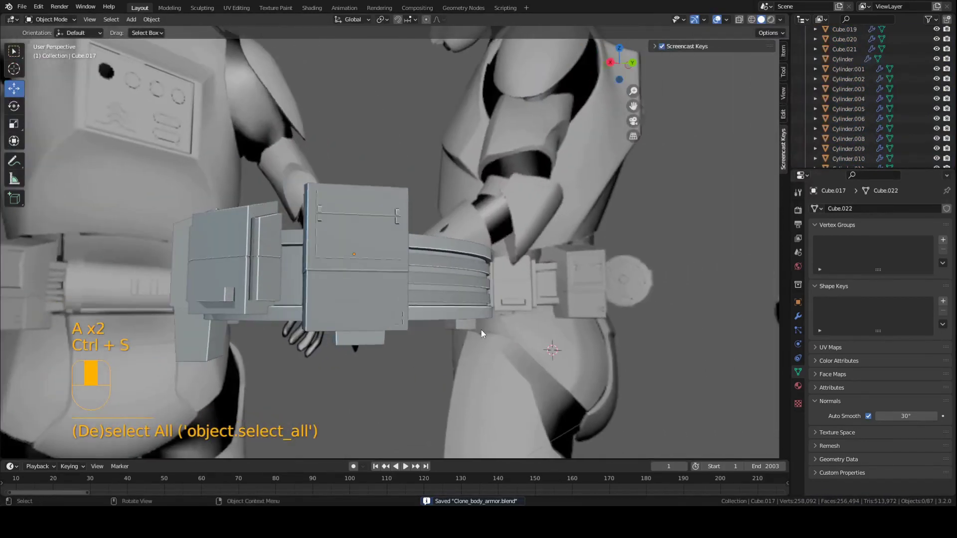
{"action": "key", "text": "KP_3"}
{"action": "left_click", "coordinate": [418, 291]}
{"action": "key", "text": "g"}
{"action": "middle_click", "coordinate": [433, 298]}
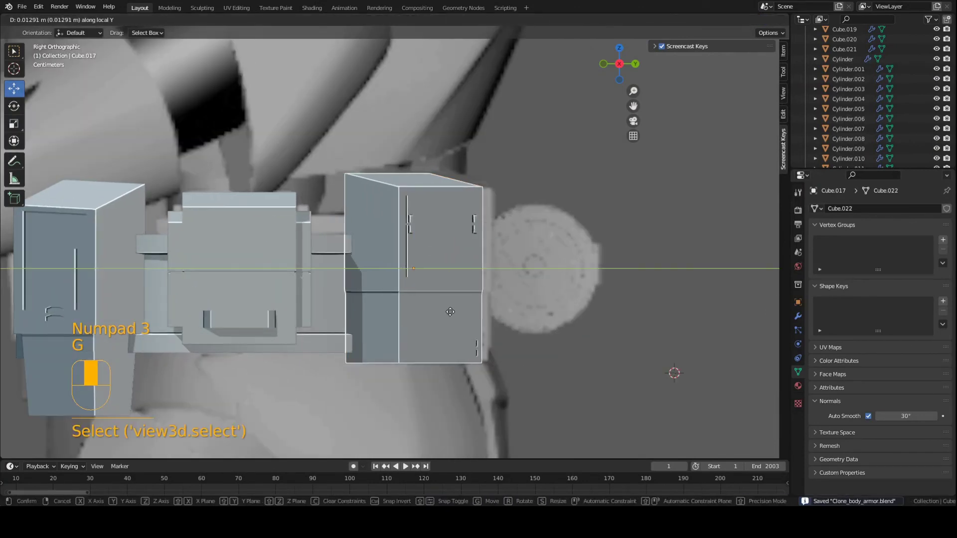
{"action": "left_click", "coordinate": [459, 313]}
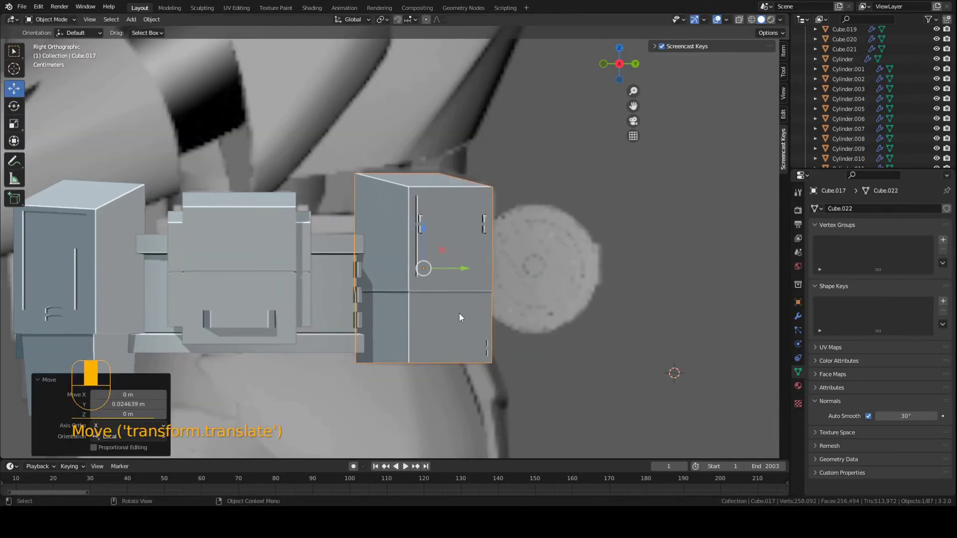
Step: Check the pouch's placement against the reference in wireframe, save the file, and return to solid shading
{"action": "key", "text": "z"}
{"action": "left_click", "coordinate": [416, 316]}
{"action": "key", "text": "ctrl+s"}
{"action": "key", "text": "z"}
{"action": "left_click", "coordinate": [459, 319]}
{"action": "middle_click_drag", "start_coordinate": [458, 319], "coordinate": [461, 348]}
{"action": "scroll", "coordinate": [414, 319], "scroll_direction": "down", "scroll_amount": 4}
{"action": "scroll", "coordinate": [409, 326], "scroll_direction": "up", "scroll_amount": 4}
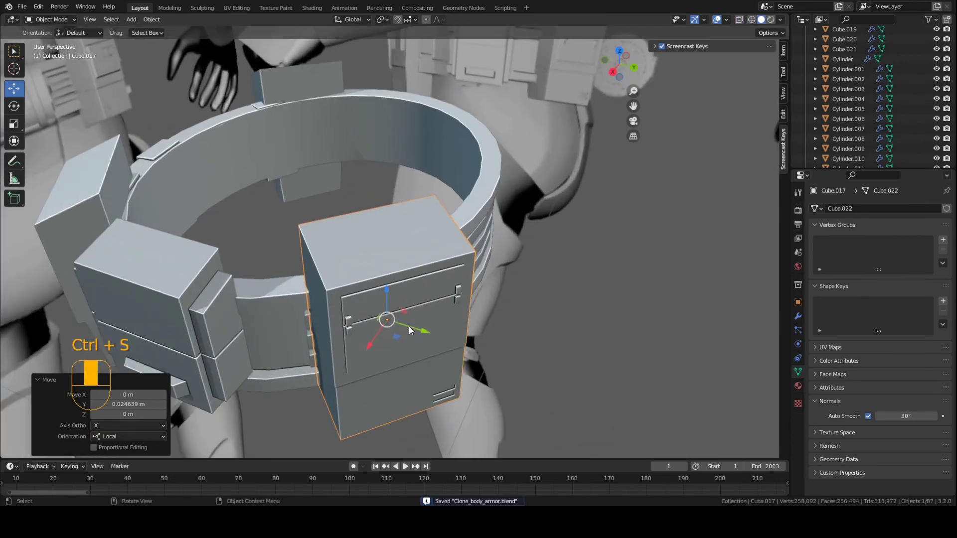
{"action": "key", "text": "g"}
{"action": "key", "text": "y"}
{"action": "key", "text": "y"}
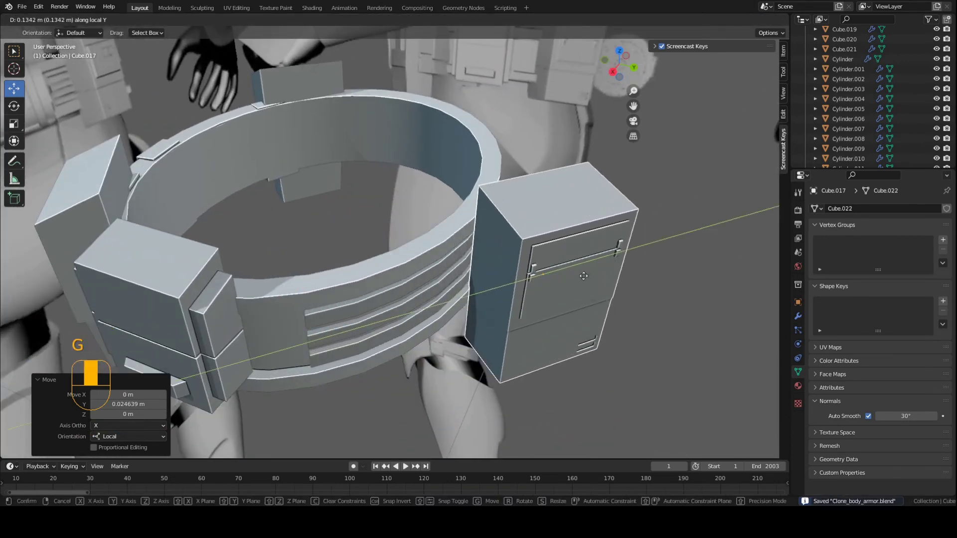
{"action": "right_click", "coordinate": [106, 359]}
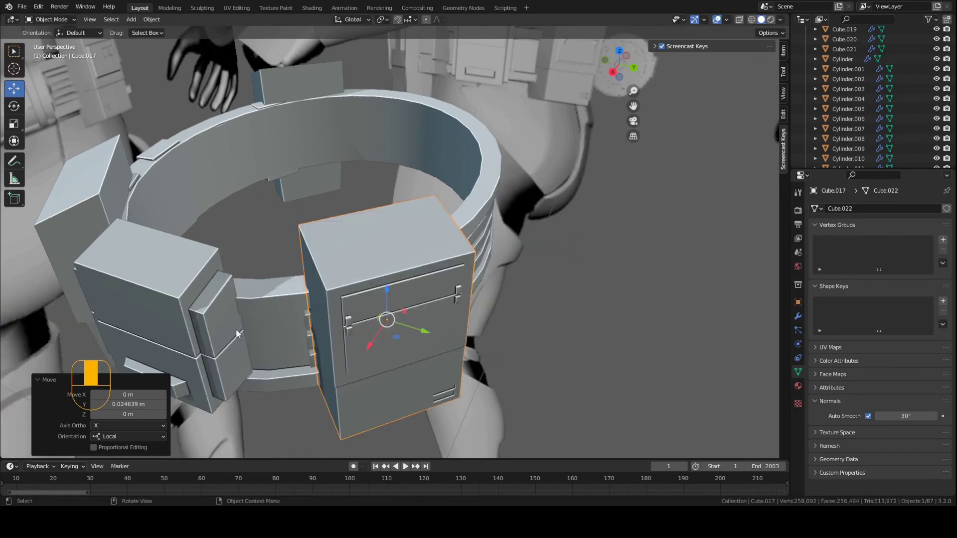
{"action": "scroll", "coordinate": [416, 278], "scroll_direction": "down", "scroll_amount": 4}
{"action": "scroll", "coordinate": [436, 309], "scroll_direction": "up", "scroll_amount": 4}
{"action": "key", "text": "r"}
{"action": "key", "text": "z"}
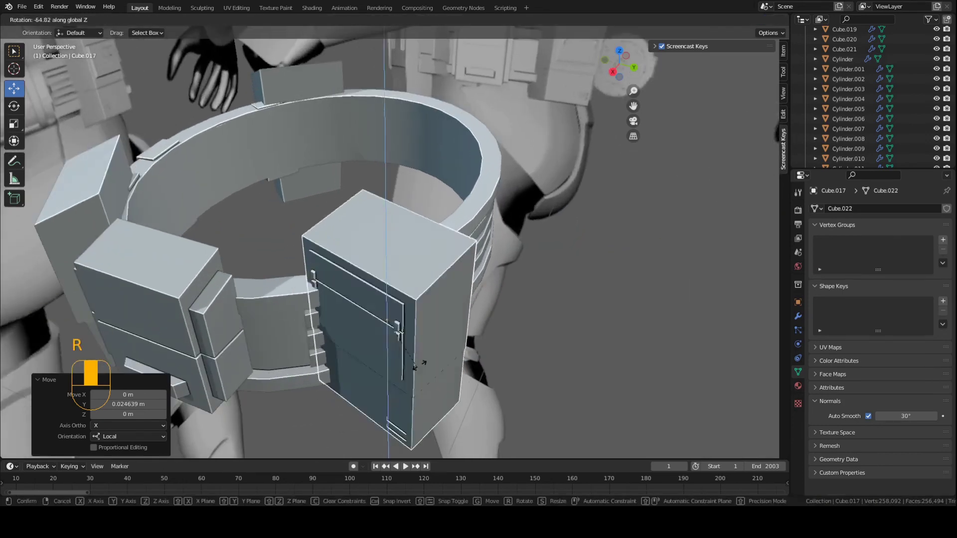
{"action": "right_click", "coordinate": [464, 379]}
Step: Try rotating the pouch about Z by 107° and -156°, test a local Y move, and undo both rotations
{"action": "key", "text": "r"}
{"action": "key", "text": "z"}
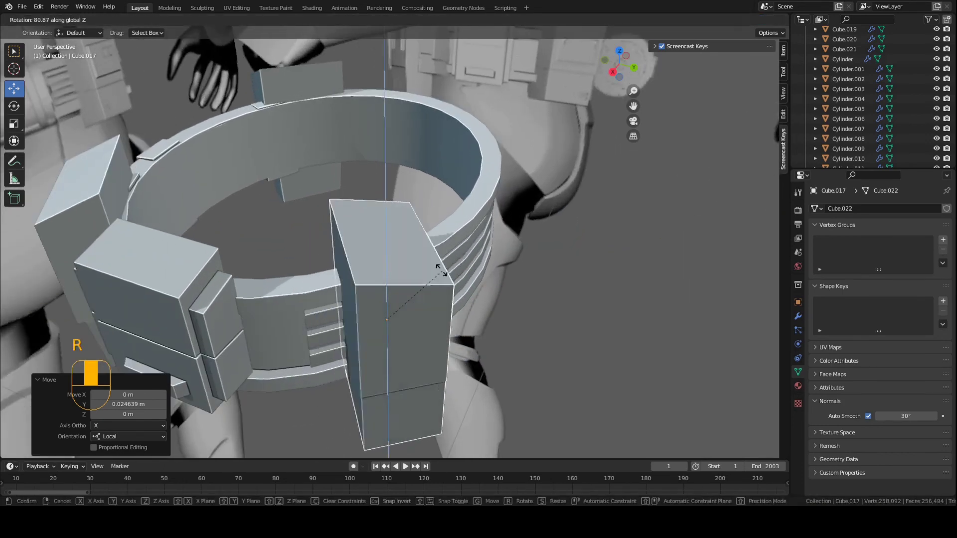
{"action": "left_click", "coordinate": [416, 257]}
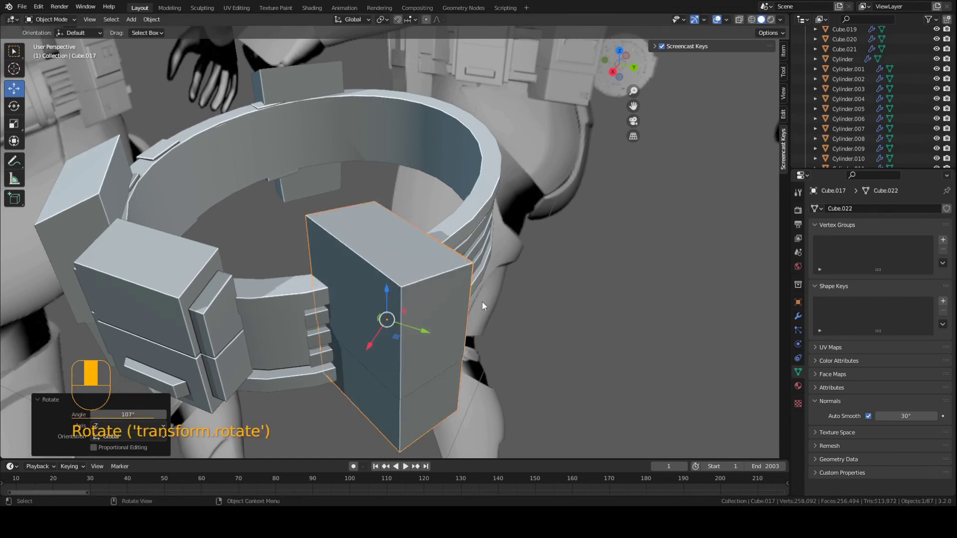
{"action": "key", "text": "r"}
{"action": "left_click", "coordinate": [401, 333]}
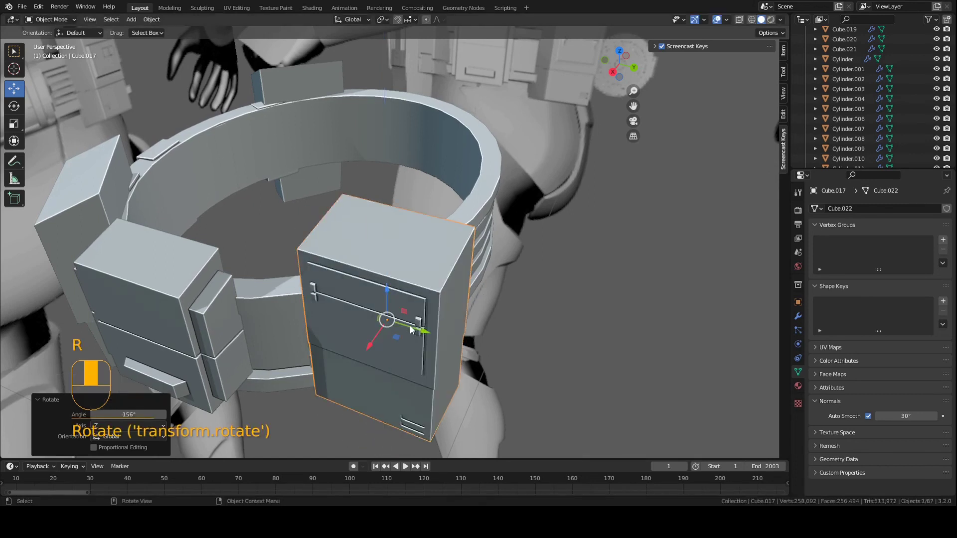
{"action": "key", "text": "g"}
{"action": "key", "text": "y"}
{"action": "key", "text": "y"}
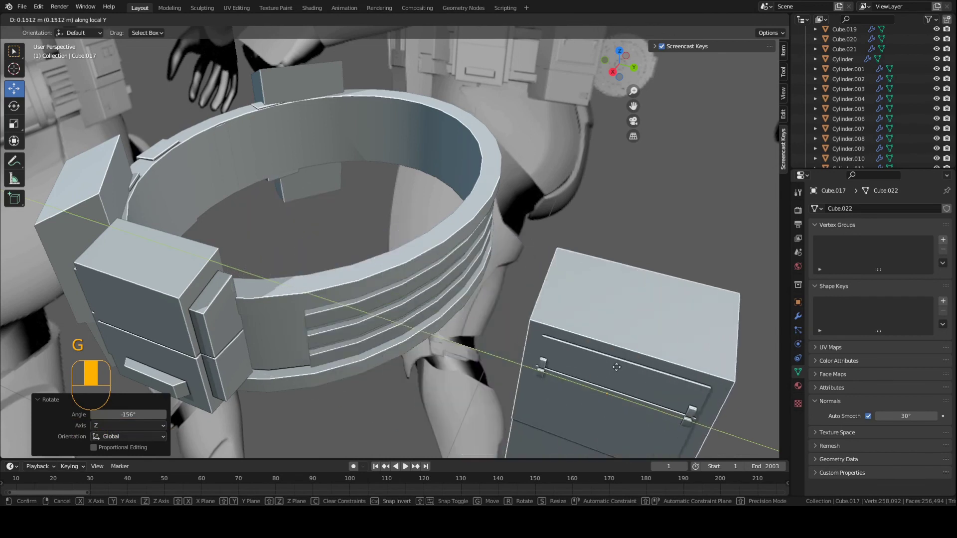
{"action": "right_click", "coordinate": [616, 367]}
{"action": "key", "text": "ctrl+z"}
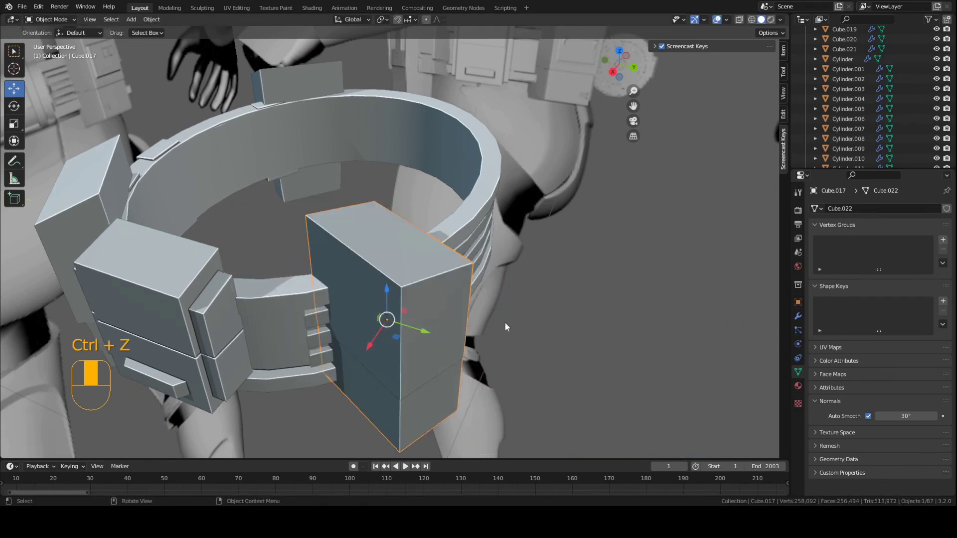
{"action": "key", "text": "ctrl+z"}
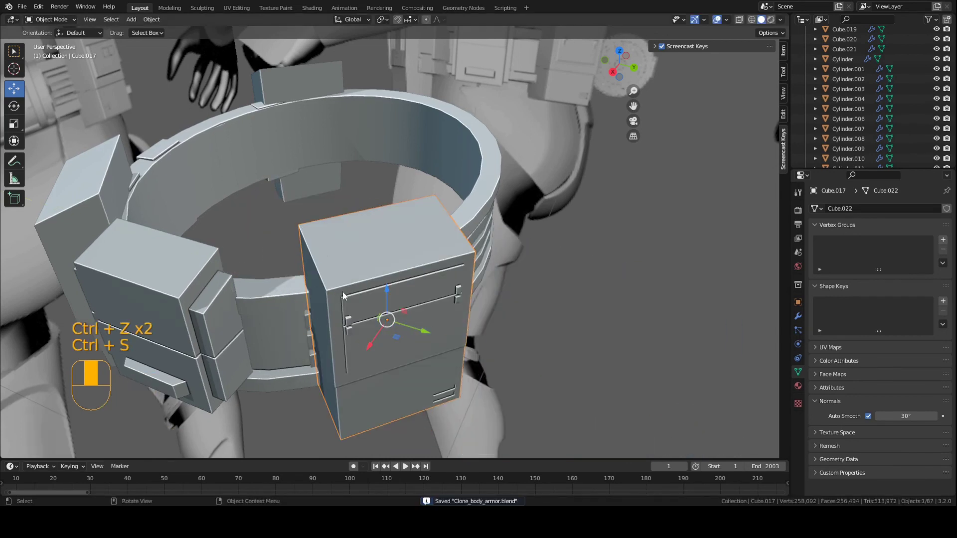
Step: Move the pouch about -0.023 m along its local X into the belt and adjust its height along local Z
{"action": "scroll", "coordinate": [420, 322], "scroll_direction": "up", "scroll_amount": 1}
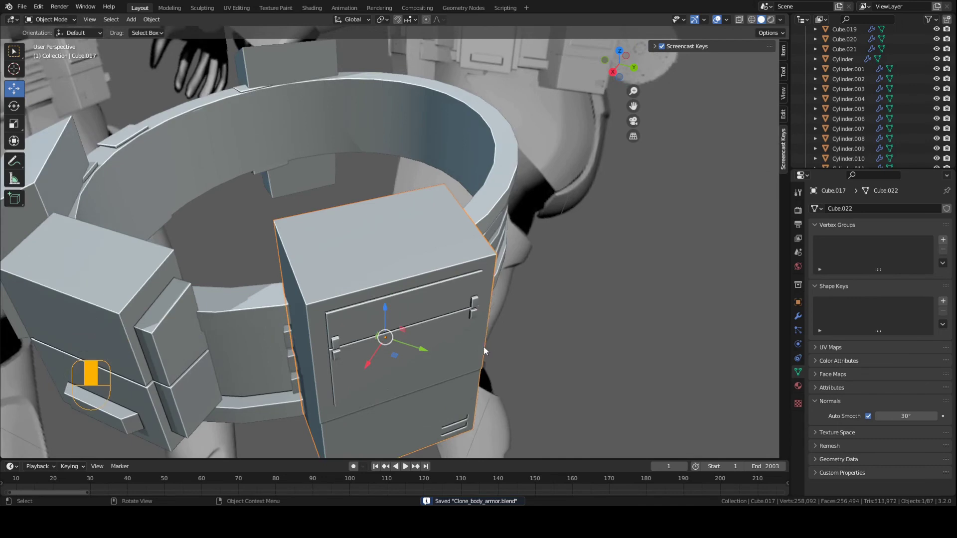
{"action": "key", "text": "g"}
{"action": "key", "text": "x"}
{"action": "key", "text": "x"}
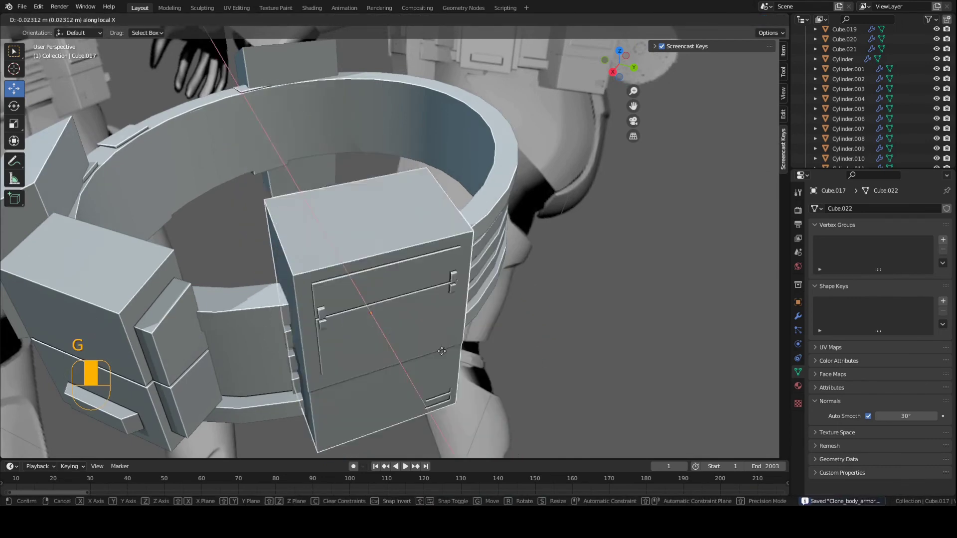
{"action": "left_click", "coordinate": [442, 351]}
{"action": "scroll", "coordinate": [389, 299], "scroll_direction": "down", "scroll_amount": 4}
{"action": "key", "text": "g"}
{"action": "key", "text": "z"}
{"action": "key", "text": "z"}
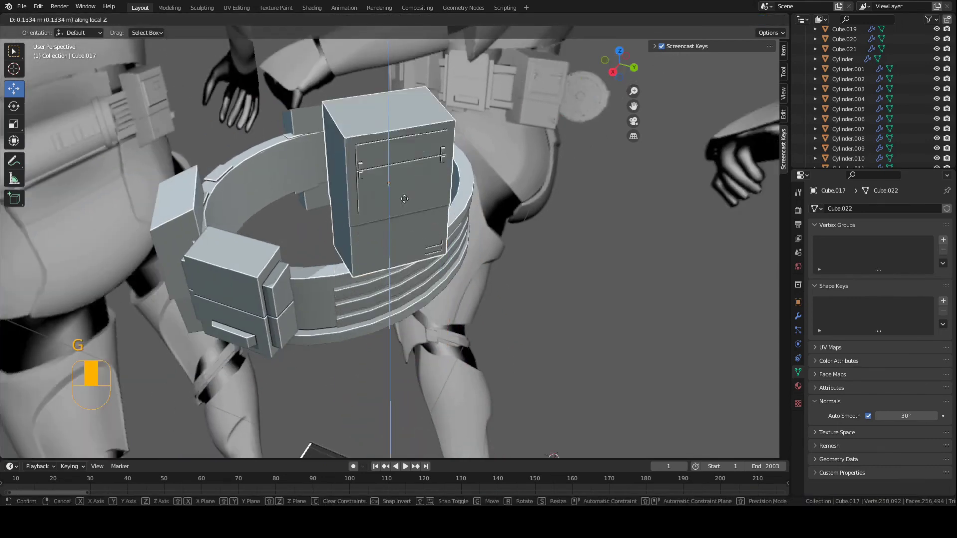
{"action": "left_click", "coordinate": [404, 377]}
Step: Slide the pouch along its local Y to adjust its place on the belt and save the file
{"action": "key", "text": "g"}
{"action": "key", "text": "y"}
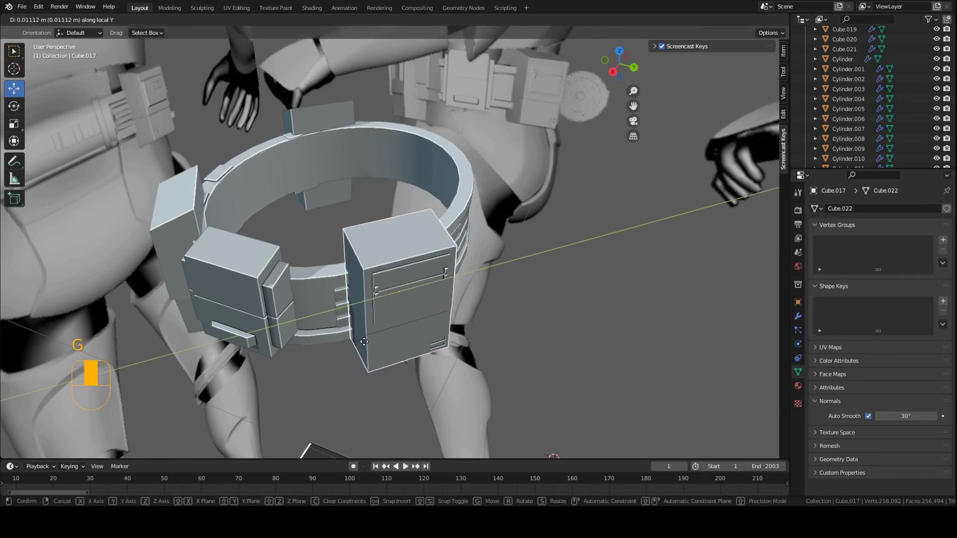
{"action": "left_click", "coordinate": [307, 298]}
{"action": "key", "text": "ctrl+s"}
Step: From above, move the pouch about -0.0034 m in Y and fine-tune its rotation, deselect everything, and save the file
{"action": "middle_click_drag", "start_coordinate": [307, 298], "coordinate": [389, 326]}
{"action": "key", "text": "g"}
{"action": "left_click", "coordinate": [393, 334]}
{"action": "key", "text": "r"}
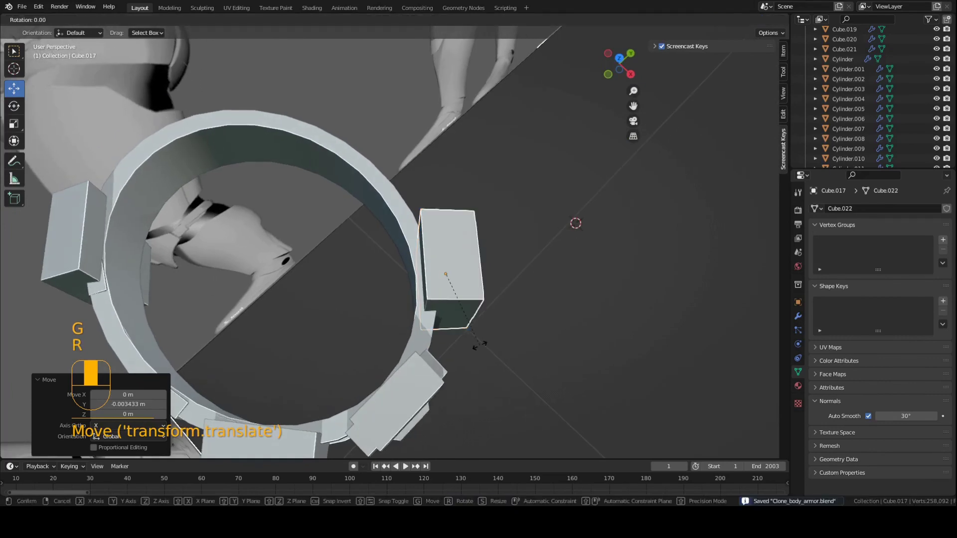
{"action": "left_click", "coordinate": [480, 342]}
{"action": "key", "text": "a"}
{"action": "key", "text": "a"}
{"action": "middle_click_drag", "start_coordinate": [479, 342], "coordinate": [369, 277]}
{"action": "key", "text": "ctrl+s"}
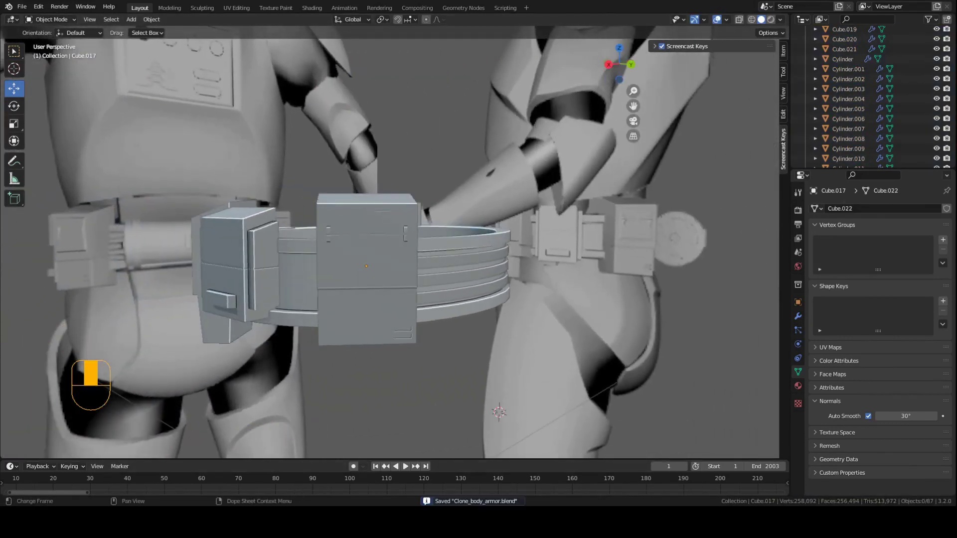
Step: Select the pouch on the belt, save the file, and try moving it along global Y
{"action": "left_click", "coordinate": [384, 329]}
{"action": "middle_click_drag", "start_coordinate": [384, 329], "coordinate": [396, 358]}
{"action": "key", "text": "ctrl+s"}
{"action": "key", "text": "g"}
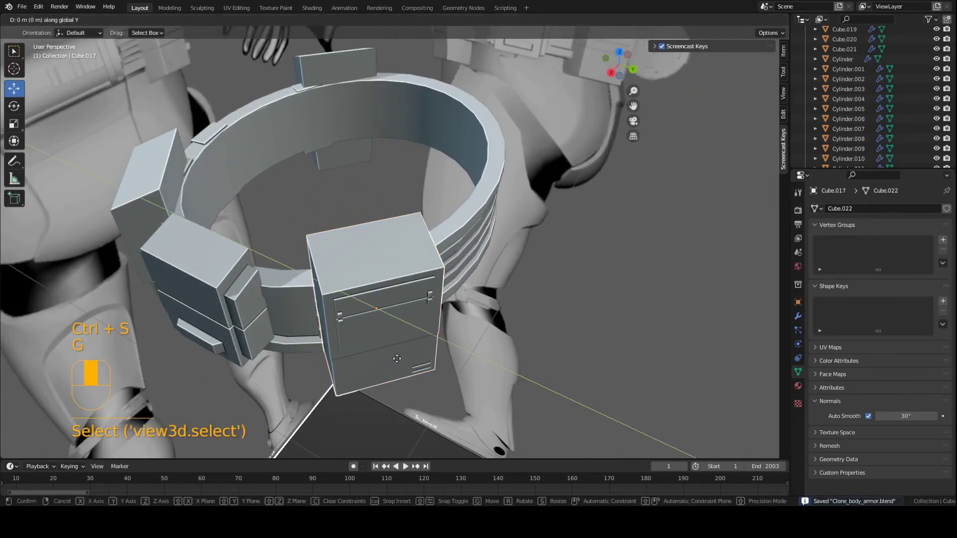
{"action": "right_click", "coordinate": [486, 331]}
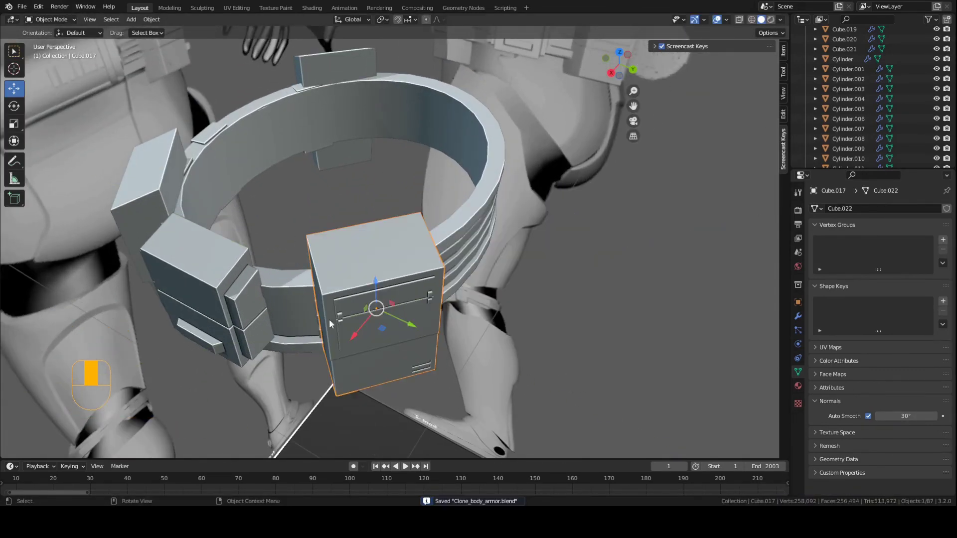
Step: Adjust the selected rear-side pouch's position along global Y so it sits against the belt, and save the file
{"action": "key", "text": "g"}
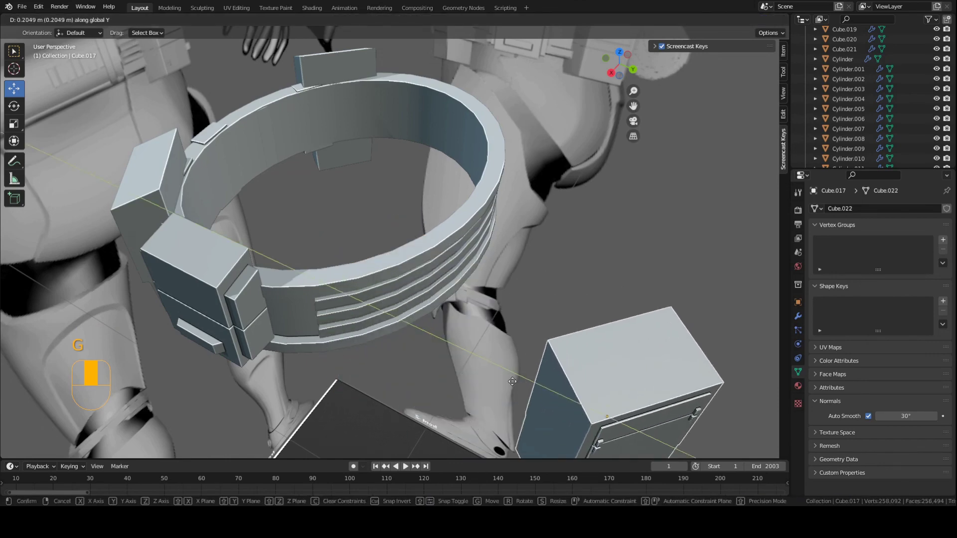
{"action": "right_click", "coordinate": [286, 344]}
{"action": "middle_click_drag", "start_coordinate": [286, 344], "coordinate": [360, 294]}
{"action": "key", "text": "g"}
{"action": "key", "text": "y"}
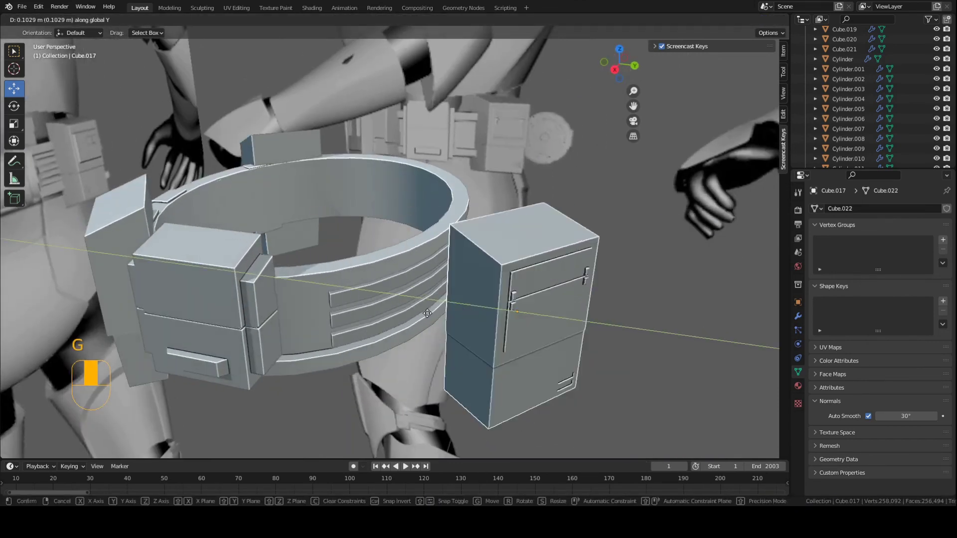
{"action": "left_click", "coordinate": [406, 327]}
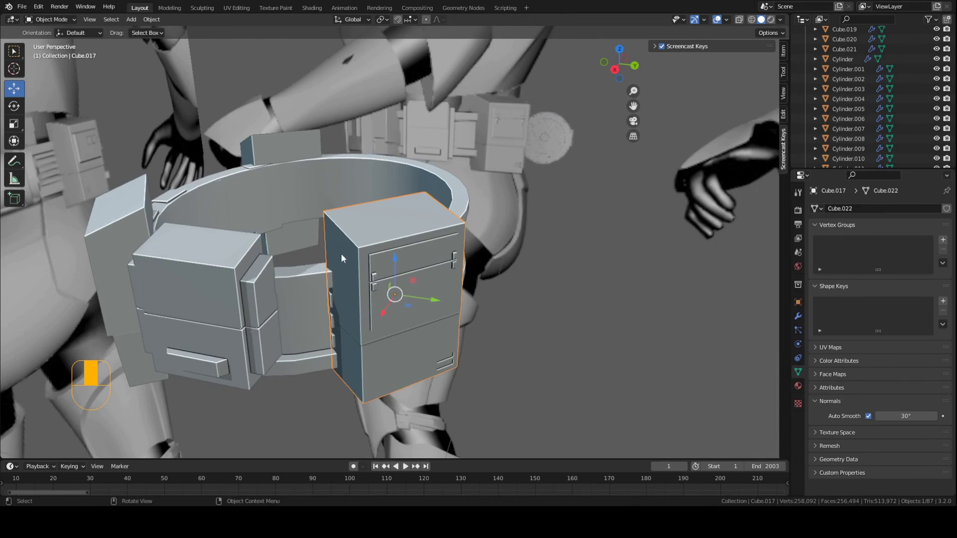
{"action": "key", "text": "ctrl+s"}
{"action": "middle_click_drag", "start_coordinate": [347, 314], "coordinate": [355, 334]}
{"action": "key", "text": "g"}
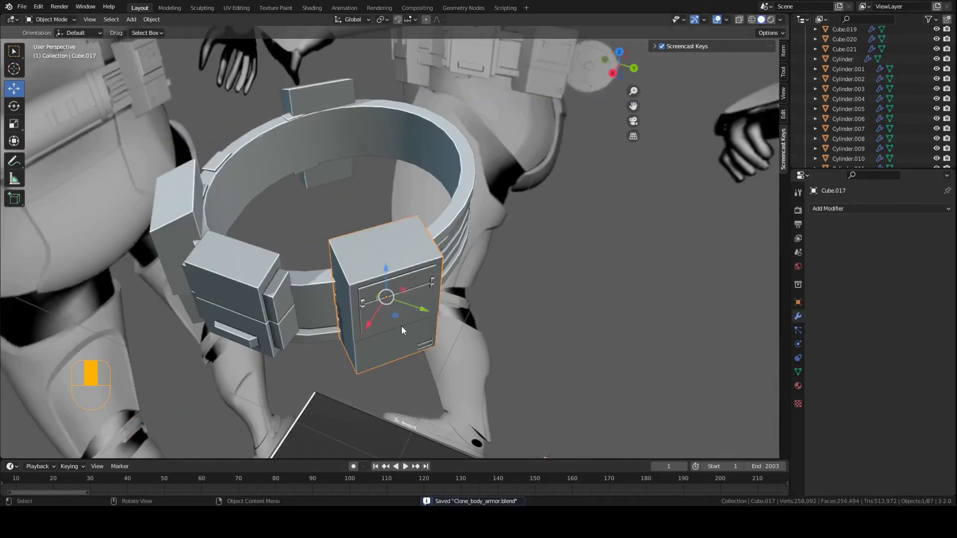
Step: Select the neighbouring pouch with the small handle and add an X-axis Mirror modifier using the belt ring as the mirror object
{"action": "scroll", "coordinate": [399, 325], "scroll_direction": "down", "scroll_amount": 4}
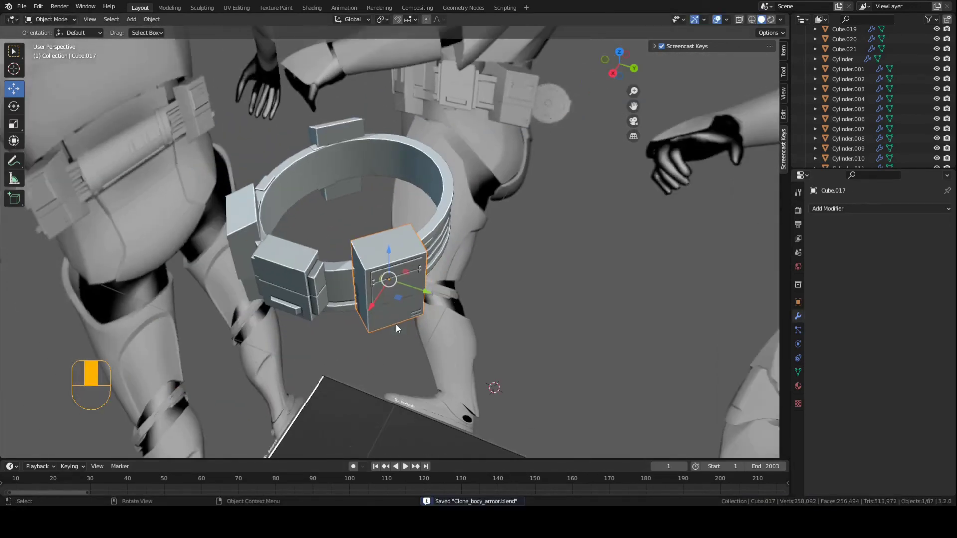
{"action": "scroll", "coordinate": [398, 304], "scroll_direction": "up", "scroll_amount": 2}
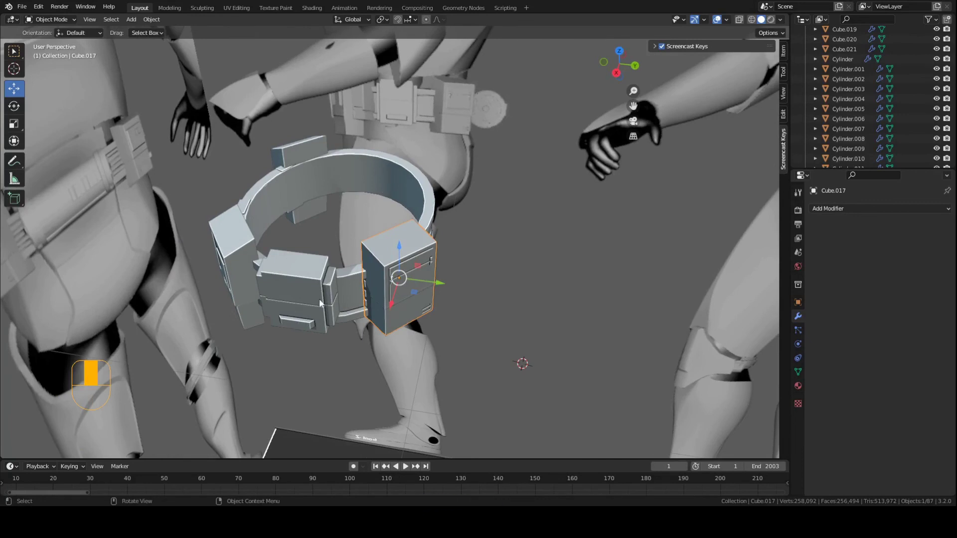
{"action": "middle_click_drag", "start_coordinate": [320, 304], "coordinate": [285, 328]}
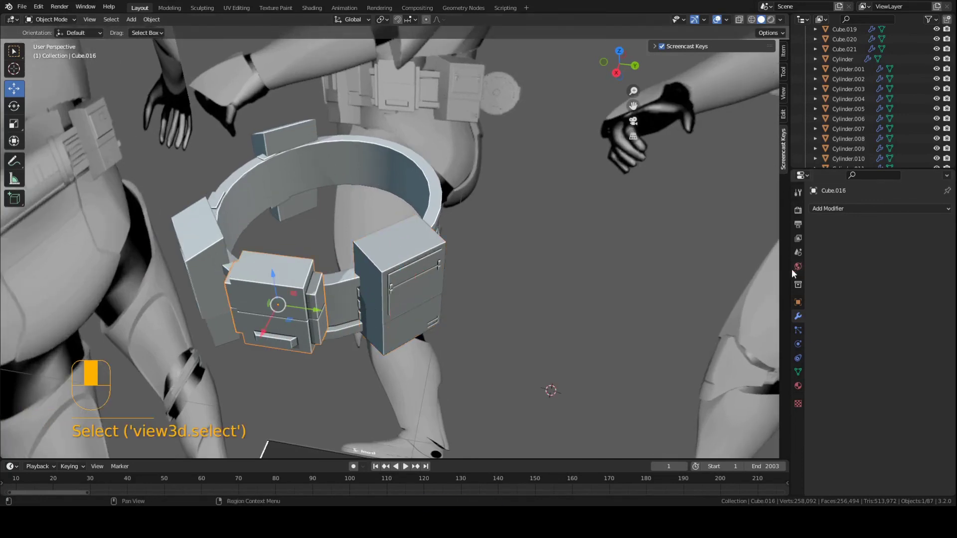
{"action": "left_click", "coordinate": [826, 207]}
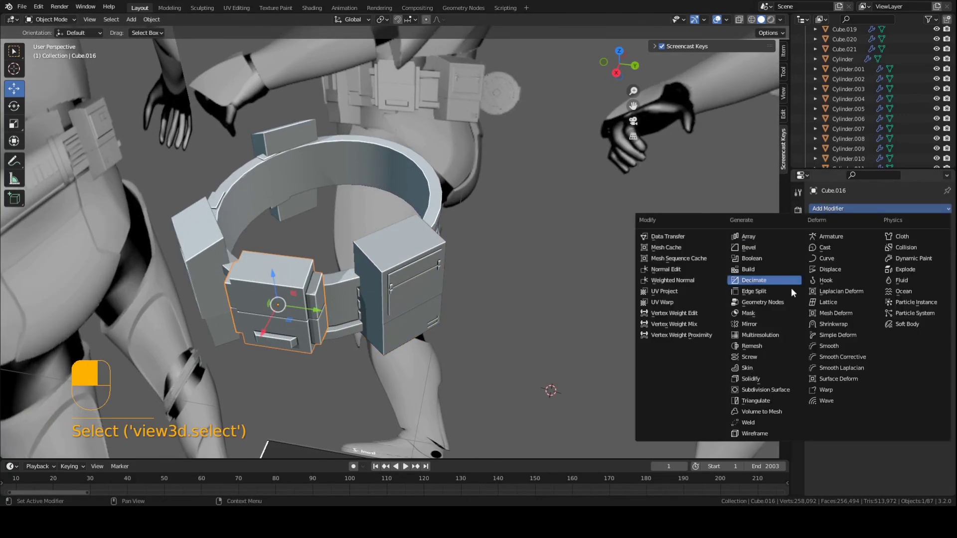
{"action": "left_click", "coordinate": [773, 325]}
{"action": "left_click", "coordinate": [932, 277]}
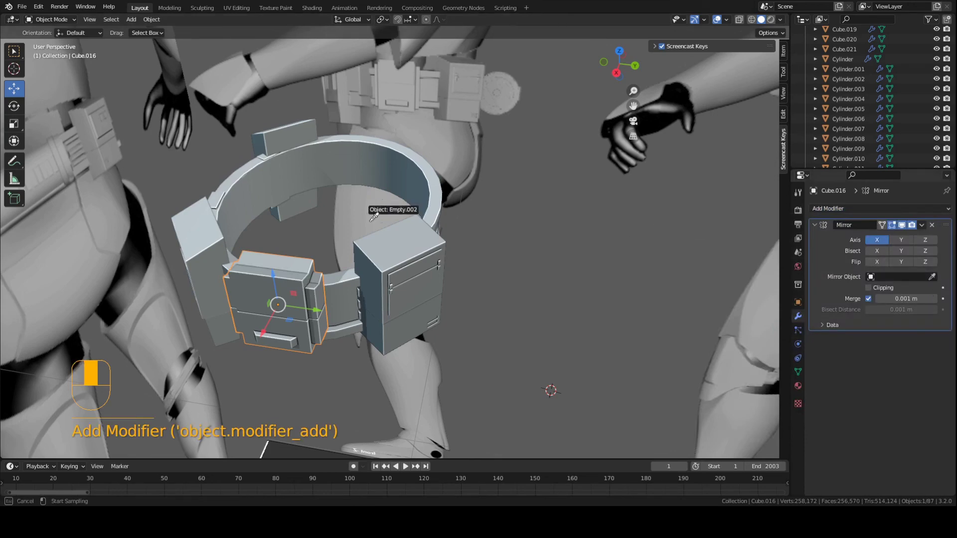
{"action": "left_click", "coordinate": [369, 160]}
Step: Add an X-axis Mirror modifier to the rear-side pouch with the belt ring Cylinder.016 as mirror object, deselect everything, and save the file
{"action": "middle_click_drag", "start_coordinate": [369, 161], "coordinate": [403, 219]}
{"action": "left_click", "coordinate": [419, 243]}
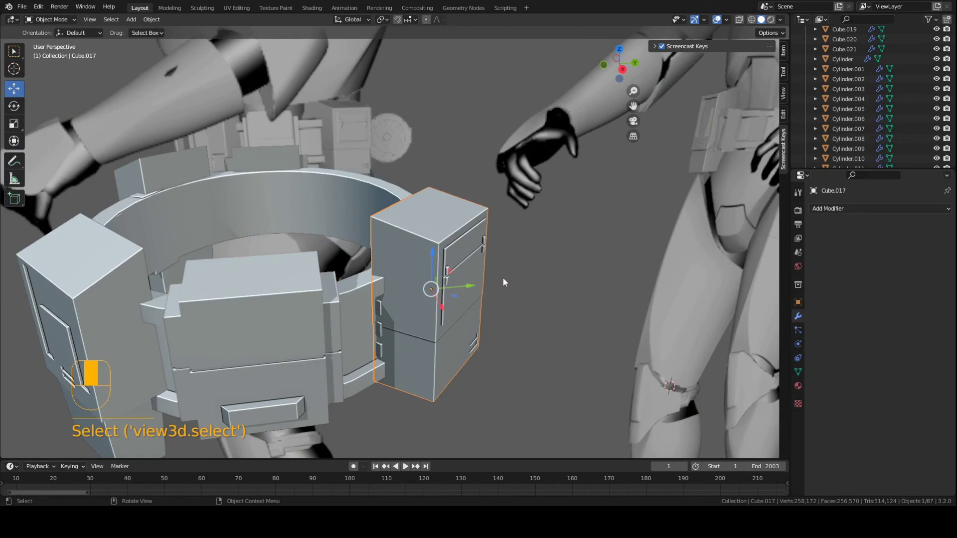
{"action": "left_click", "coordinate": [828, 209]}
{"action": "left_click", "coordinate": [775, 323]}
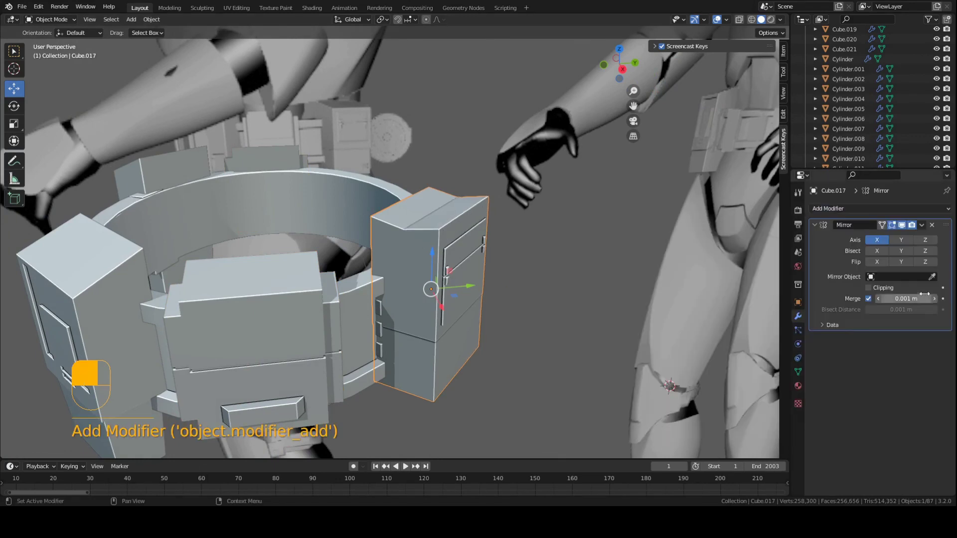
{"action": "left_click", "coordinate": [932, 277]}
{"action": "left_click", "coordinate": [367, 173]}
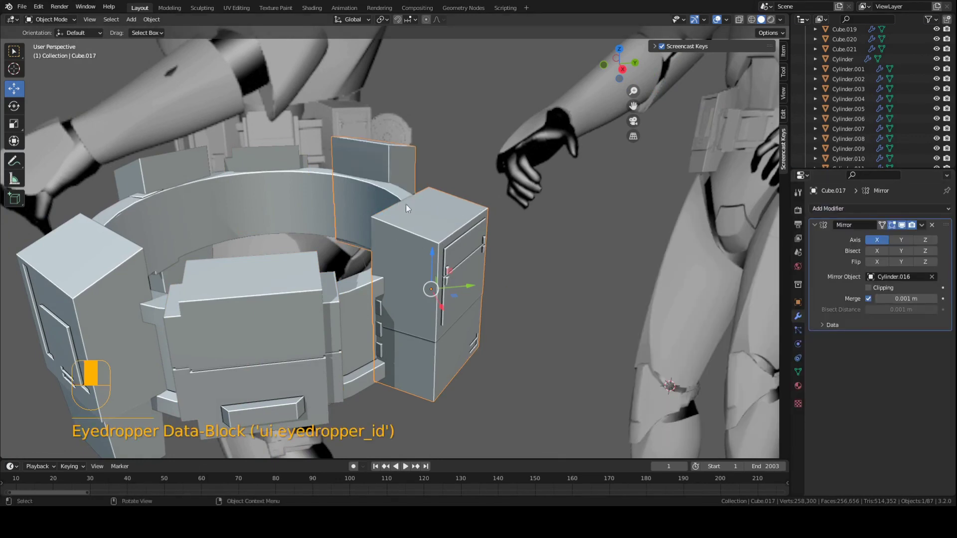
{"action": "key", "text": "a"}
{"action": "key", "text": "a"}
{"action": "key", "text": "ctrl+s"}
Step: Inspect the mirrored pouches around the belt against the clone trooper references and save the file again
{"action": "middle_click_drag", "start_coordinate": [405, 197], "coordinate": [509, 260]}
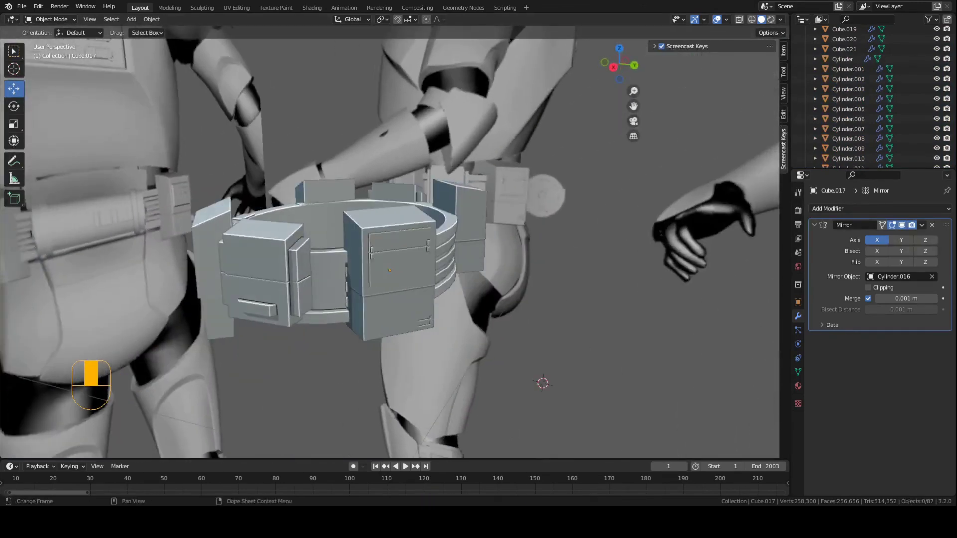
{"action": "scroll", "coordinate": [390, 242], "scroll_direction": "up", "scroll_amount": 2}
{"action": "key", "text": "ctrl+s"}
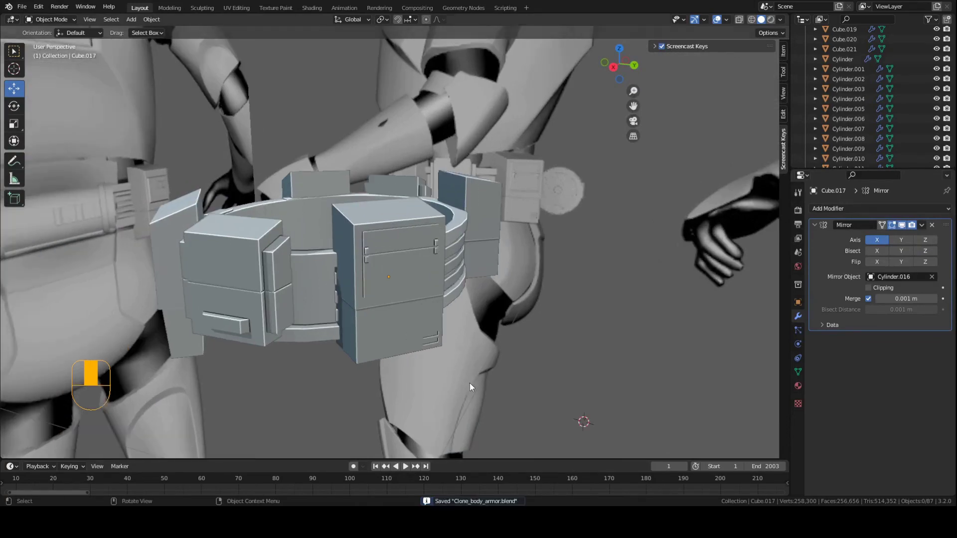
{"action": "middle_click_drag", "start_coordinate": [469, 383], "coordinate": [390, 353]}
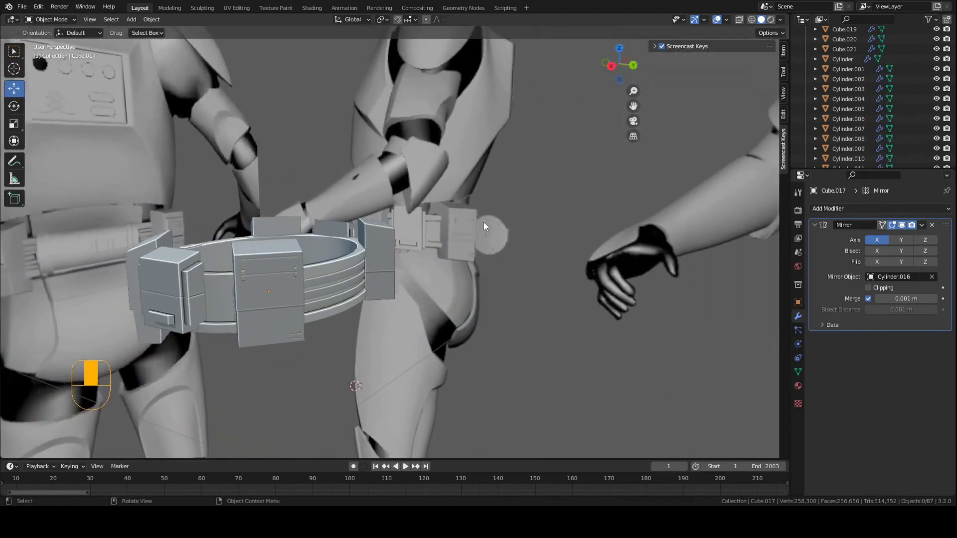
{"action": "middle_click_drag", "start_coordinate": [499, 235], "coordinate": [494, 233]}
{"action": "middle_click_drag", "start_coordinate": [314, 267], "coordinate": [335, 399]}
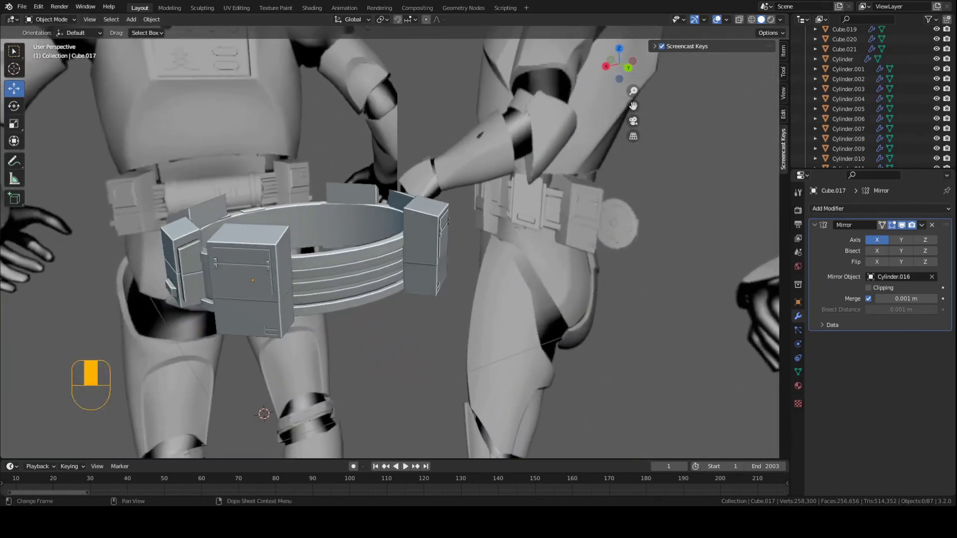